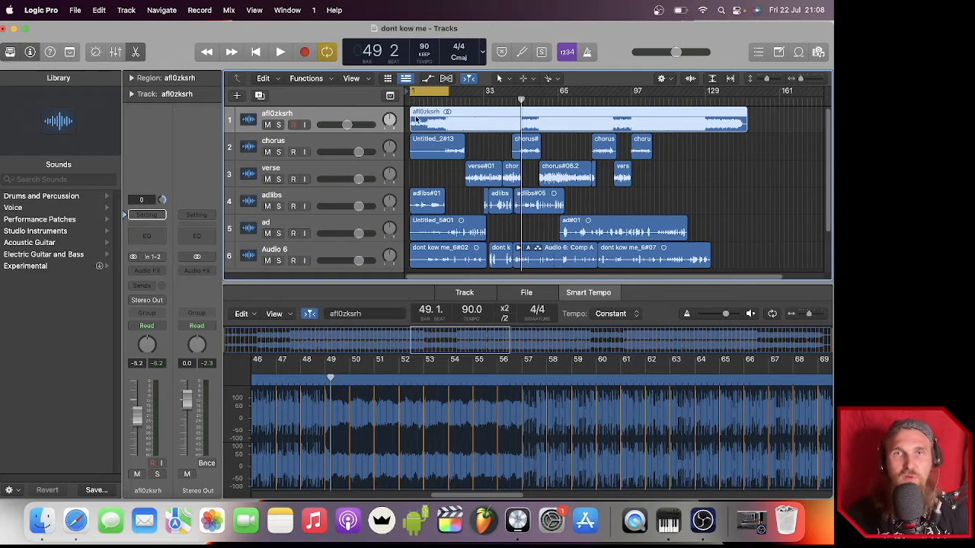
# - Listen to passages of the song from the start, from about bar 31 and from about bar 41
pyautogui.moveTo(426, 100); pyautogui.dragTo(381, 107)
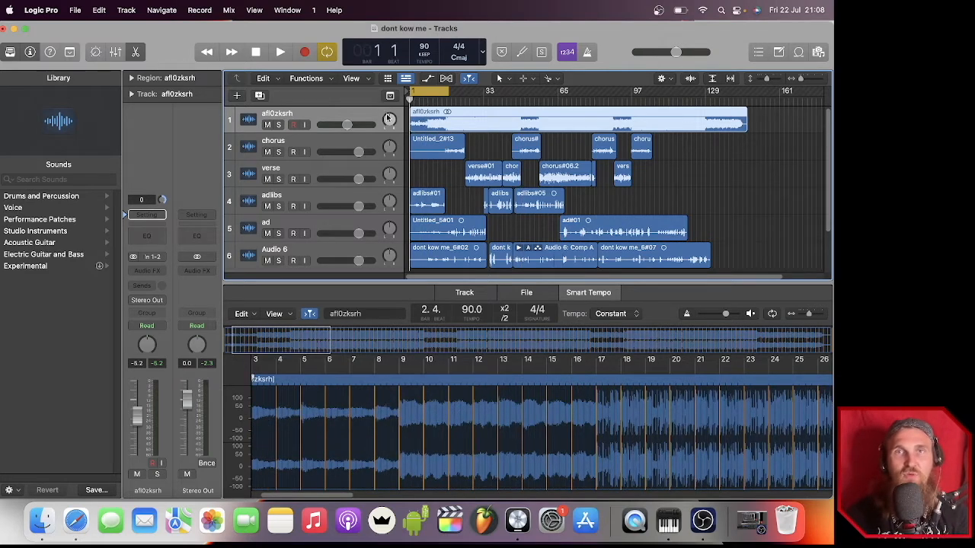
pyautogui.press('space')
pyautogui.click(480, 99)
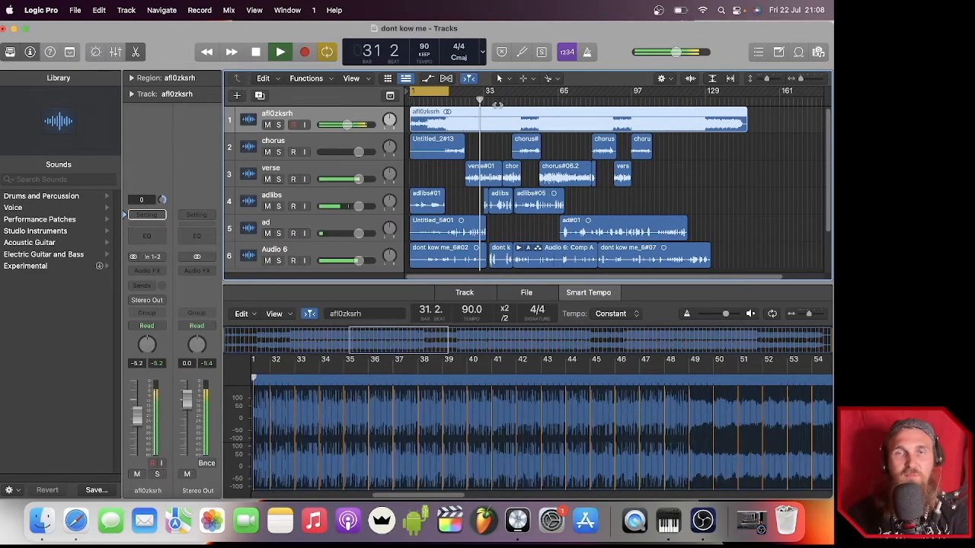
pyautogui.click(503, 100)
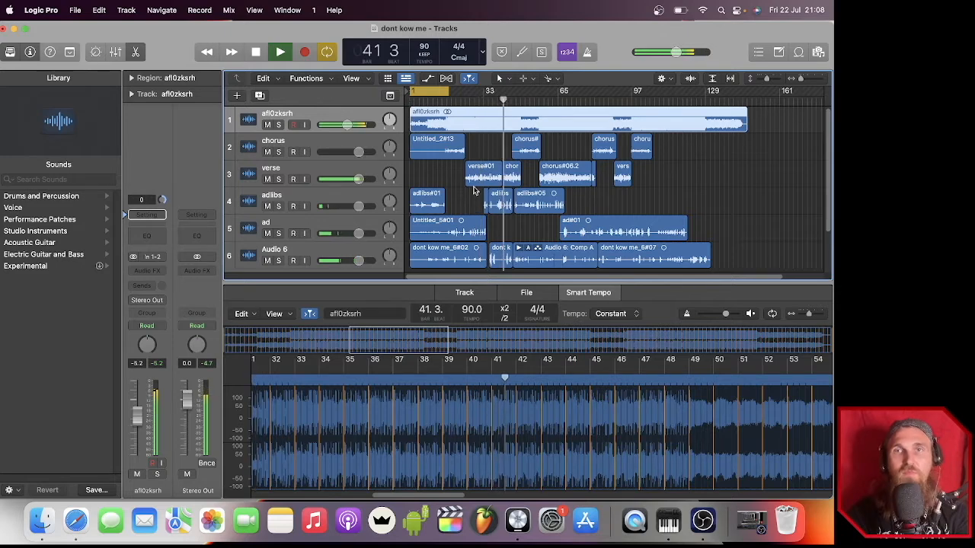
pyautogui.press('space')
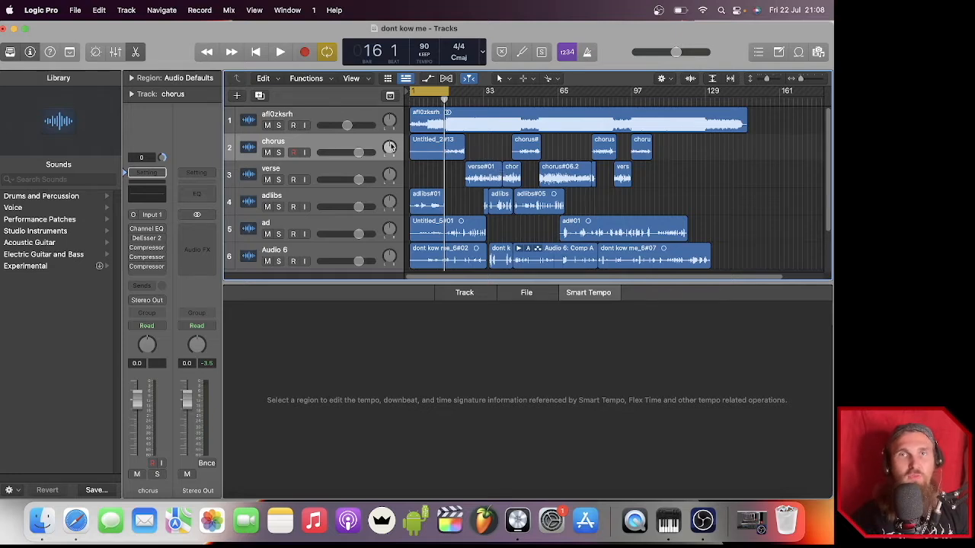
# - Remove silence from the first chorus region using a pre attack-time of 0.16 sec and a post release-time of 0.4 sec
pyautogui.click(439, 155)
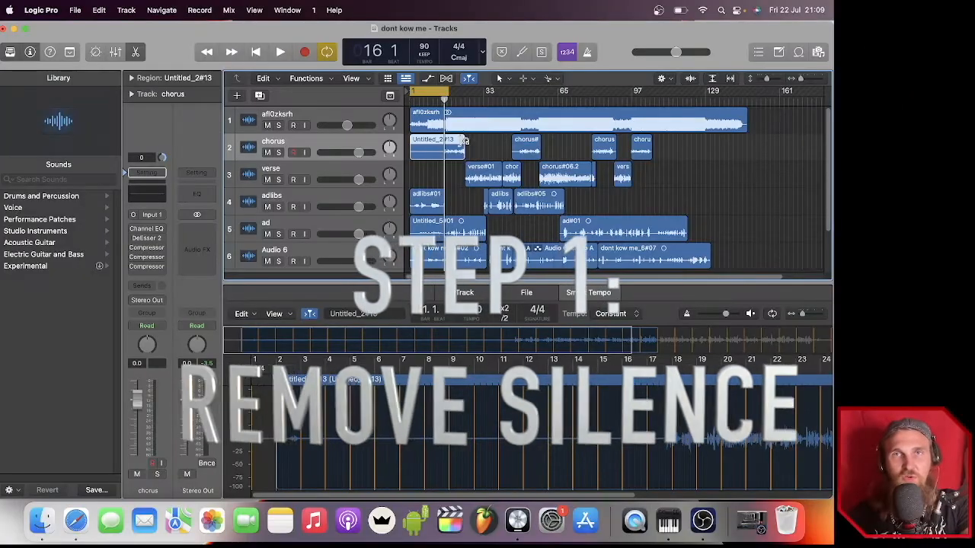
pyautogui.press('Return')
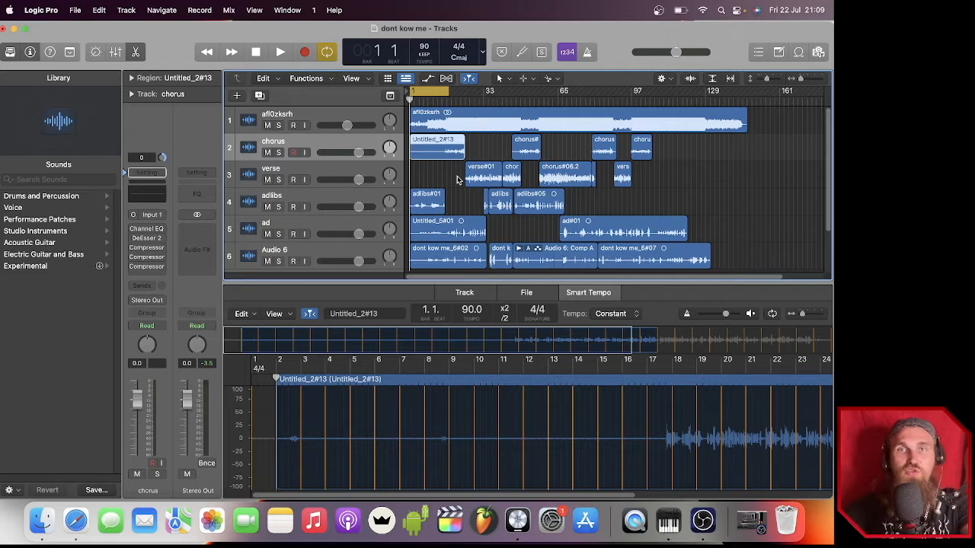
pyautogui.hotkey('ctrl', 'x')
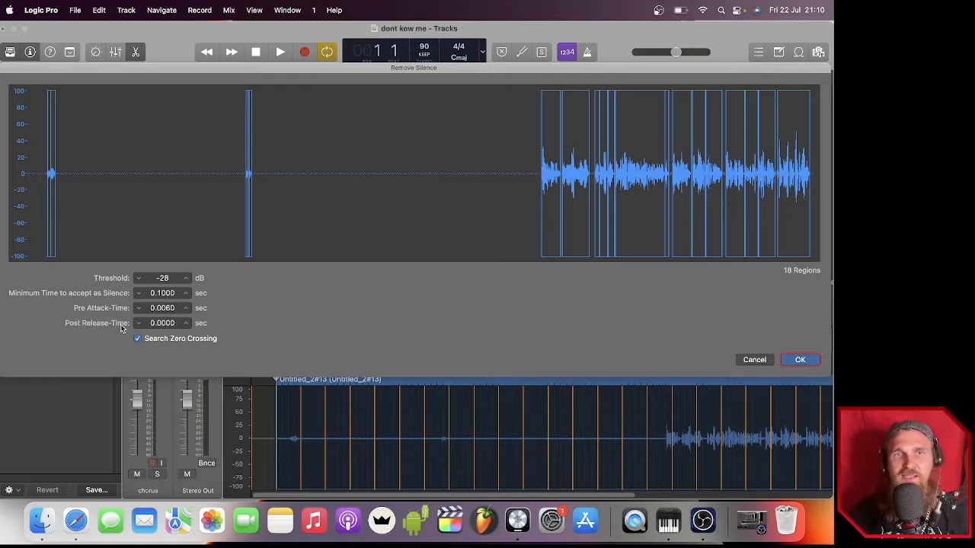
pyautogui.doubleClick(171, 308)
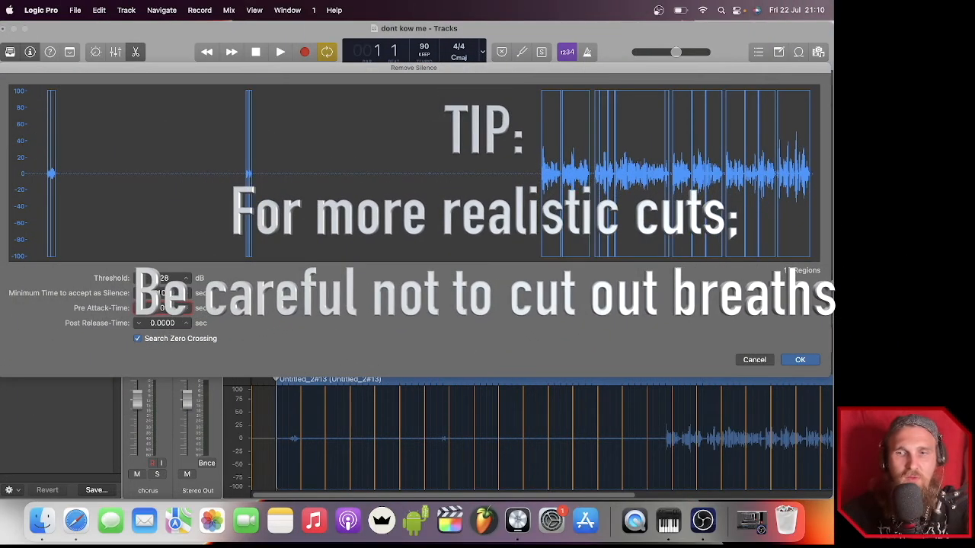
pyautogui.write('0.16')
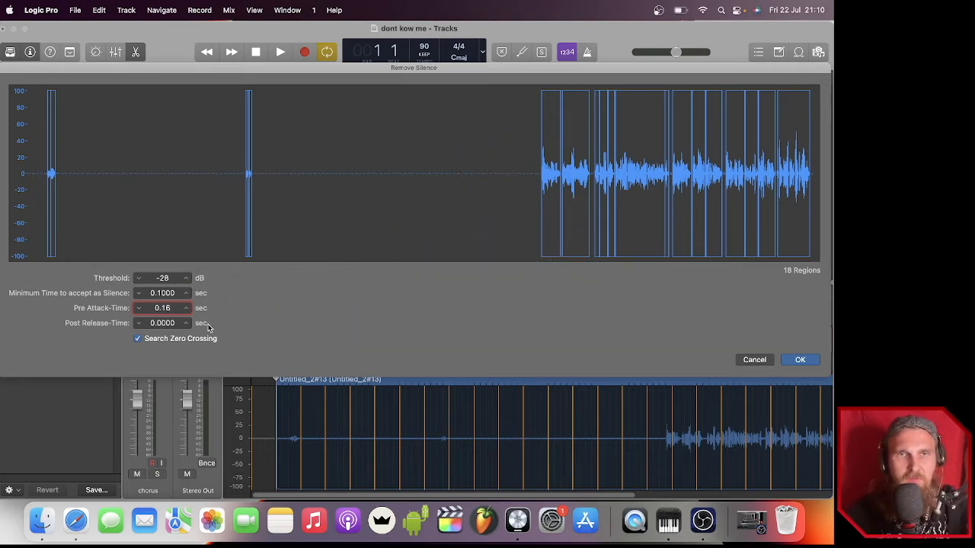
pyautogui.press('Tab')
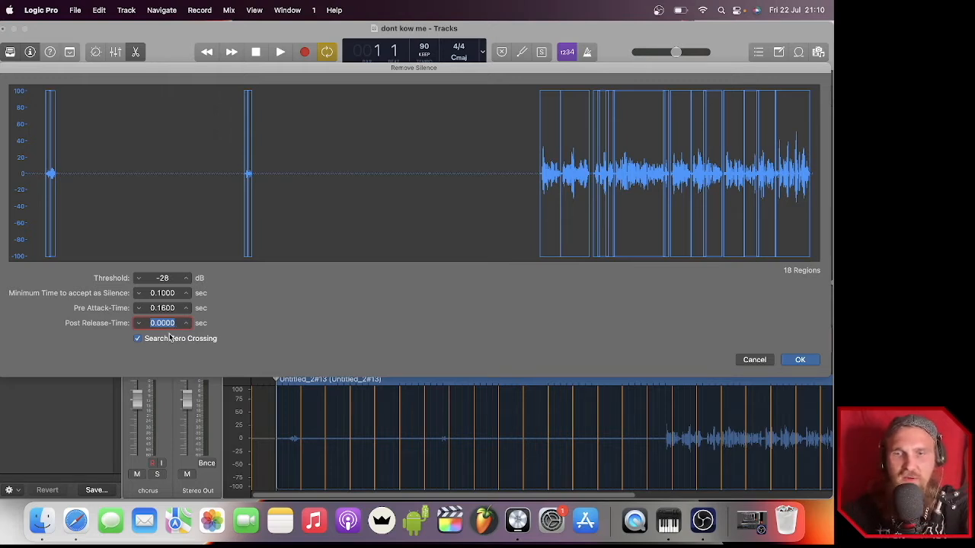
pyautogui.write('0.4')
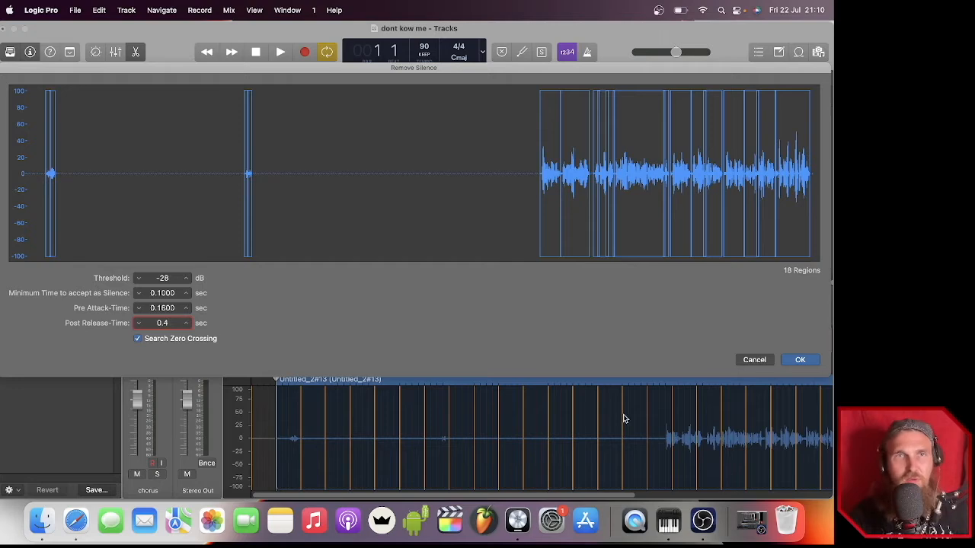
pyautogui.click(798, 361)
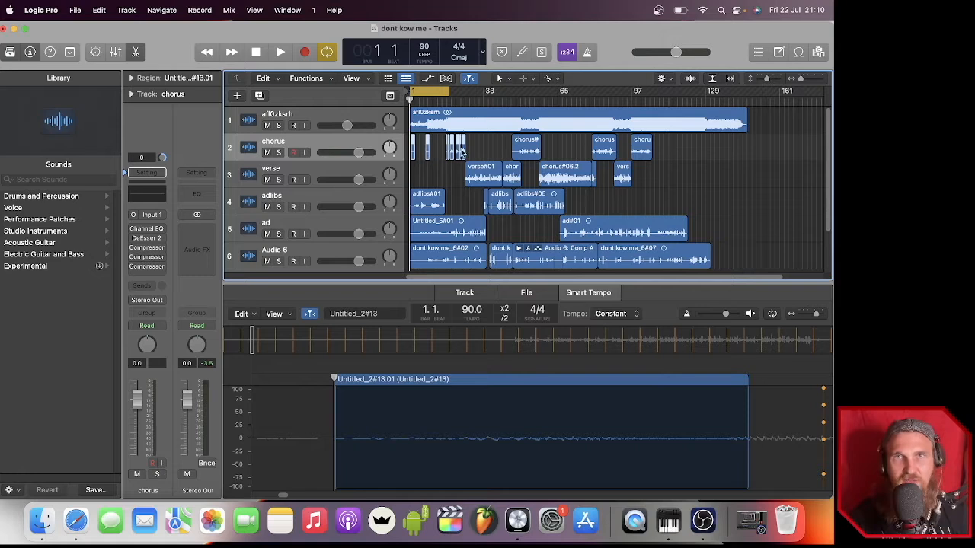
# - Play the edited chorus briefly and mute the verse, adlibs, ad and Audio 6 tracks
pyautogui.press('space')
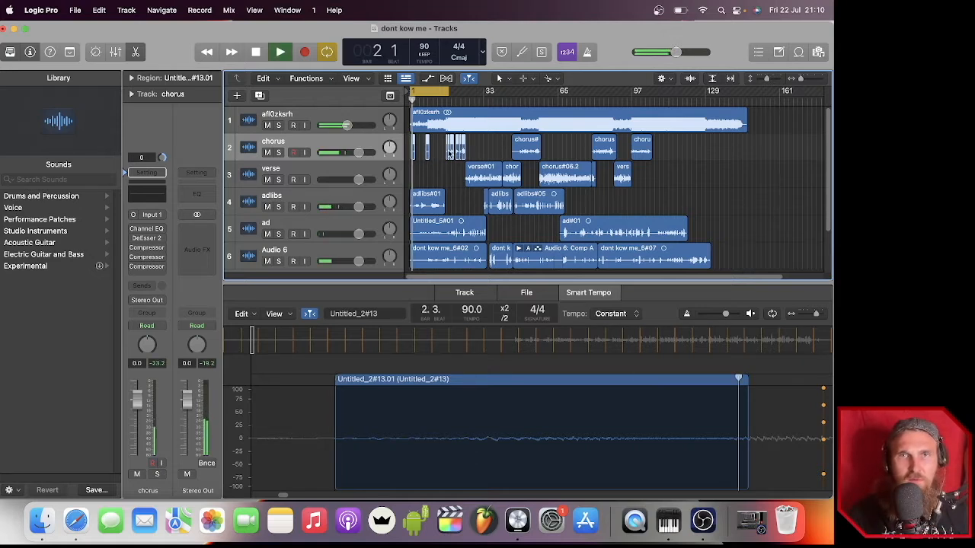
pyautogui.press('space')
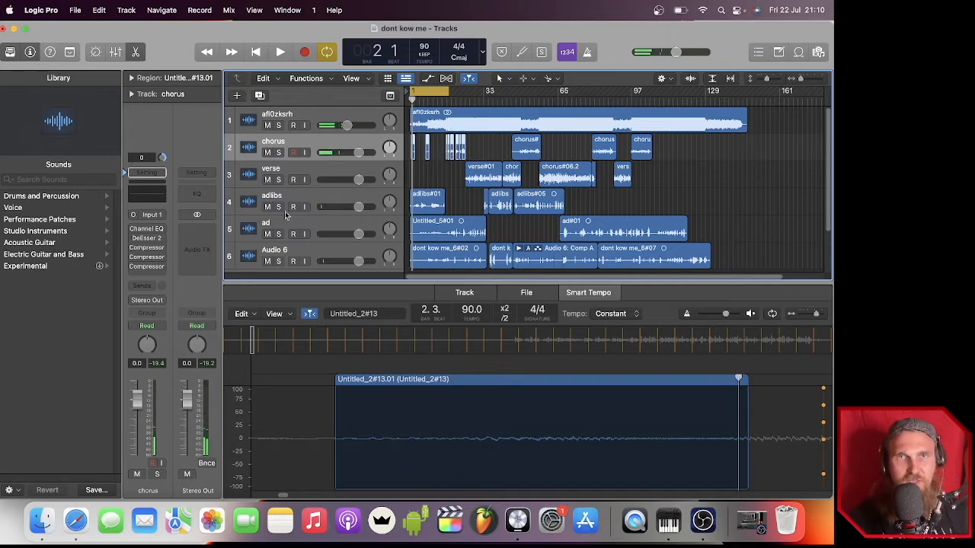
pyautogui.moveTo(267, 179); pyautogui.dragTo(268, 261)
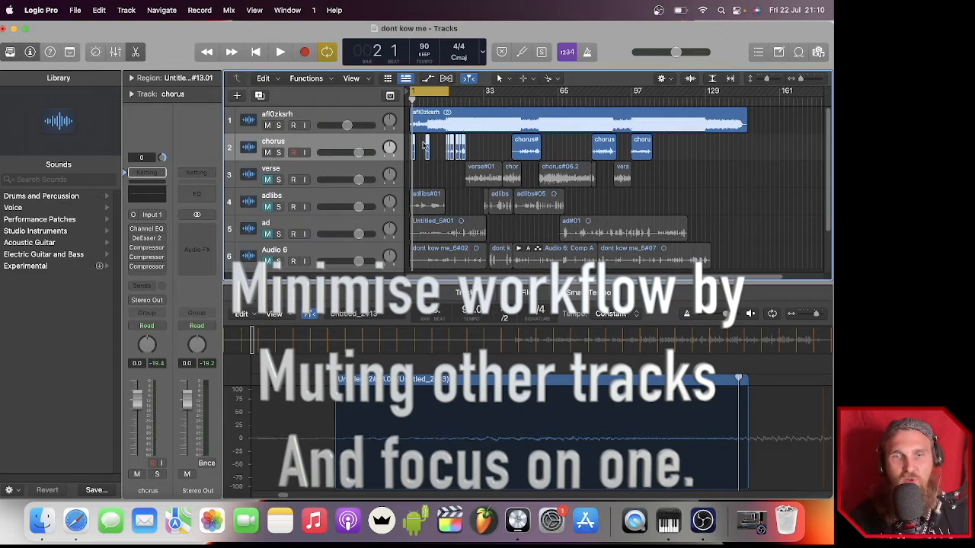
# - Turn off cycle playback and listen to the edited chorus vocal from about bar 16
pyautogui.press('space')
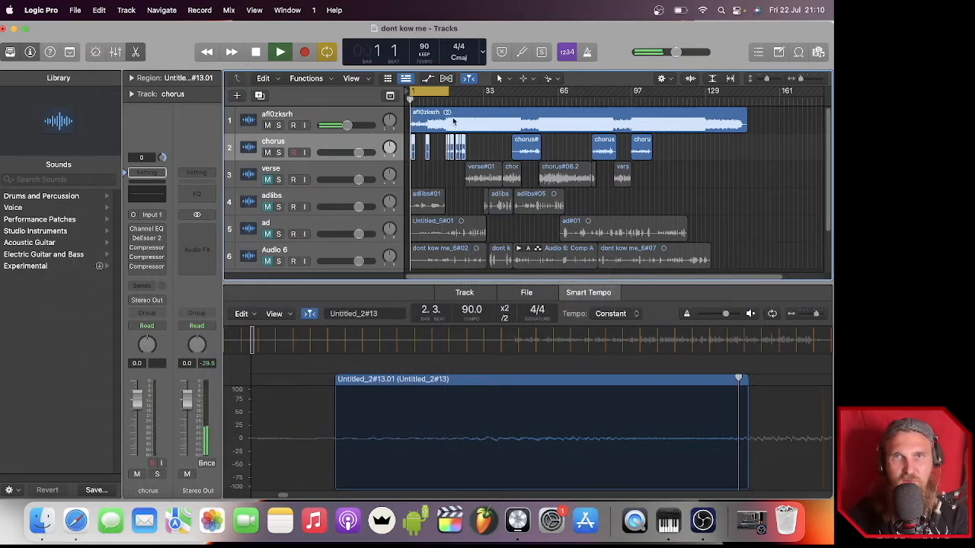
pyautogui.click(442, 92)
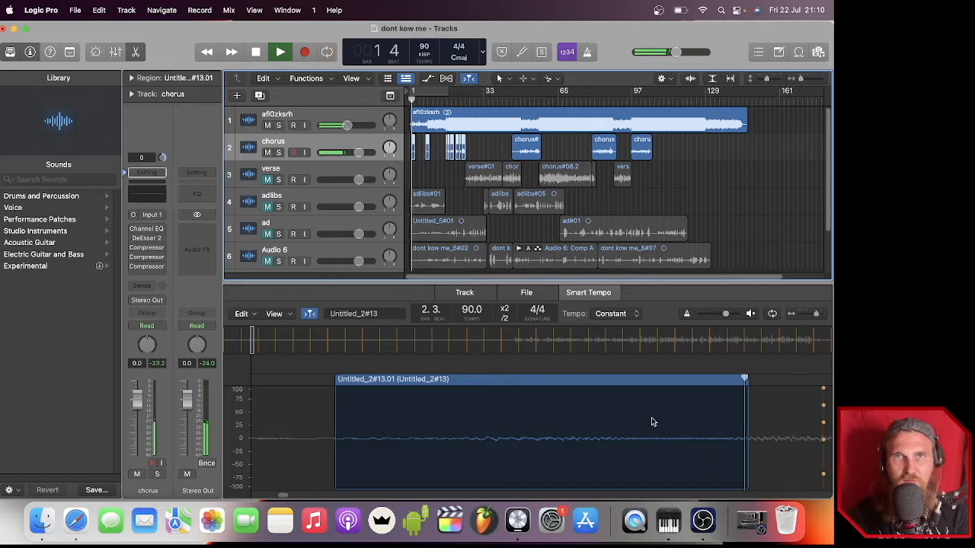
pyautogui.click(444, 98)
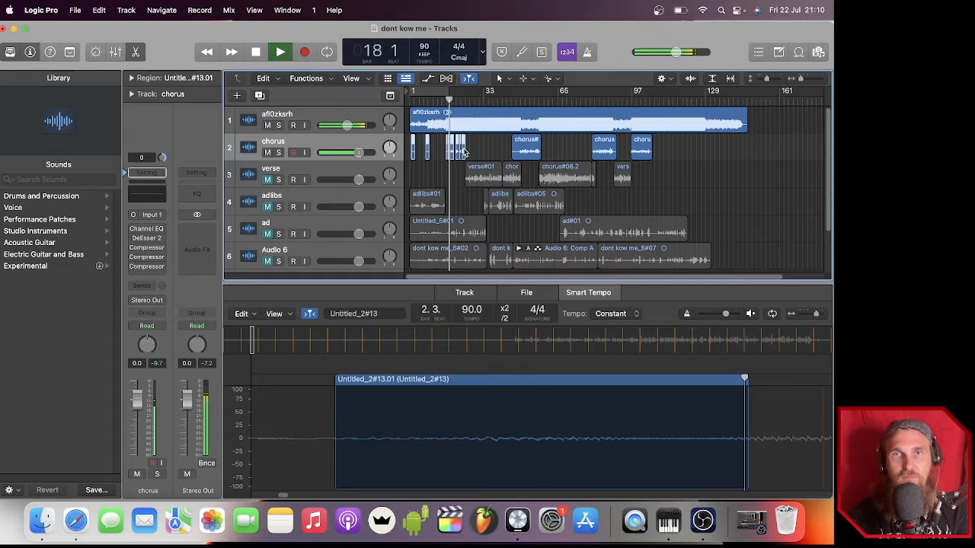
pyautogui.press('space')
# - Remove silence from the remaining regions on the chorus track with the same settings
pyautogui.click(528, 154)
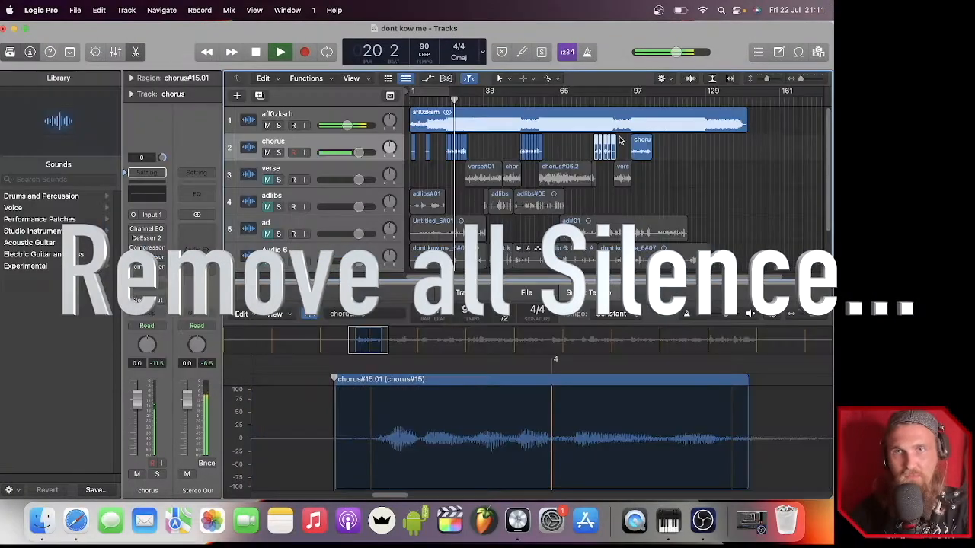
pyautogui.click(634, 98)
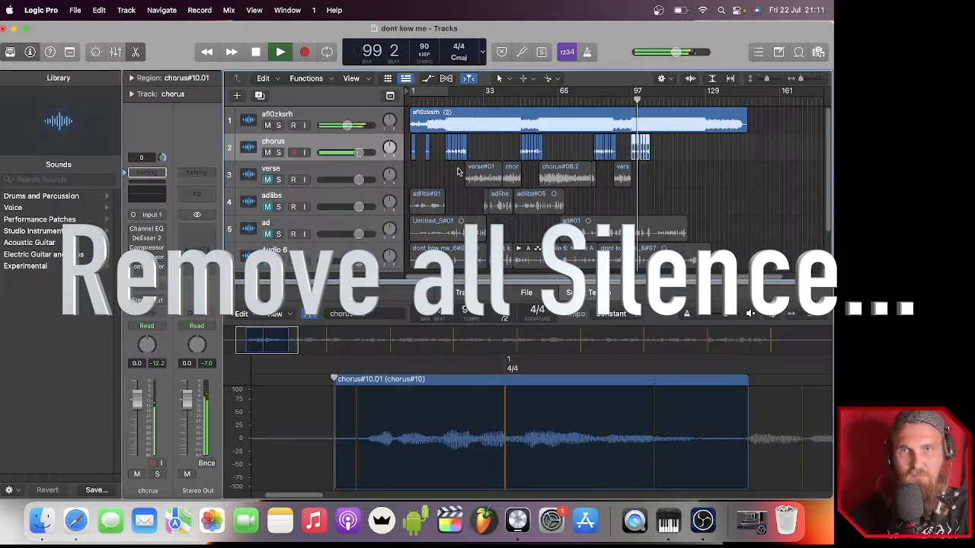
# - Remove silence from the first two regions on the verse track, keeping the 0.16 sec pre attack-time and 0.4 sec post release-time
pyautogui.click(477, 172)
pyautogui.hotkey('ctrl', 'x')
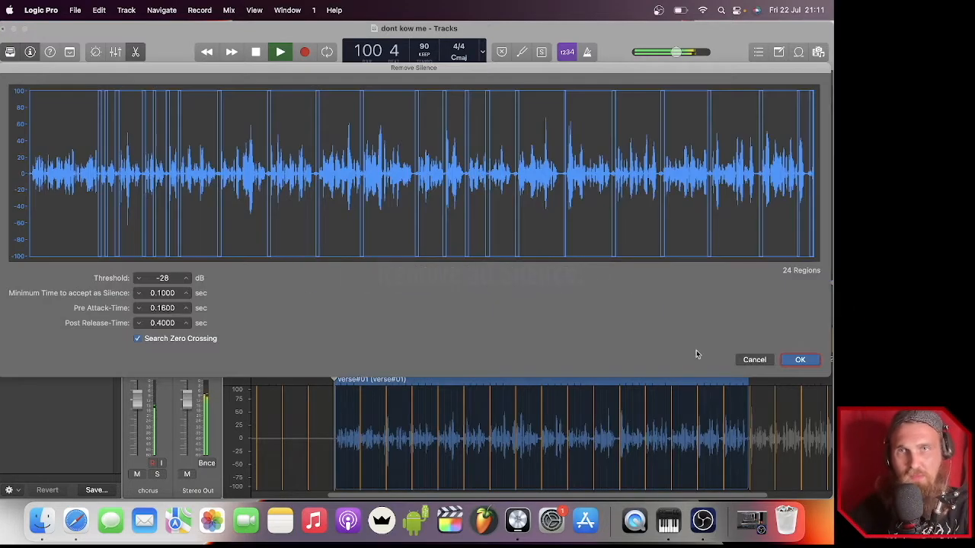
pyautogui.click(800, 360)
pyautogui.click(512, 174)
pyautogui.hotkey('ctrl', 'x')
pyautogui.click(799, 360)
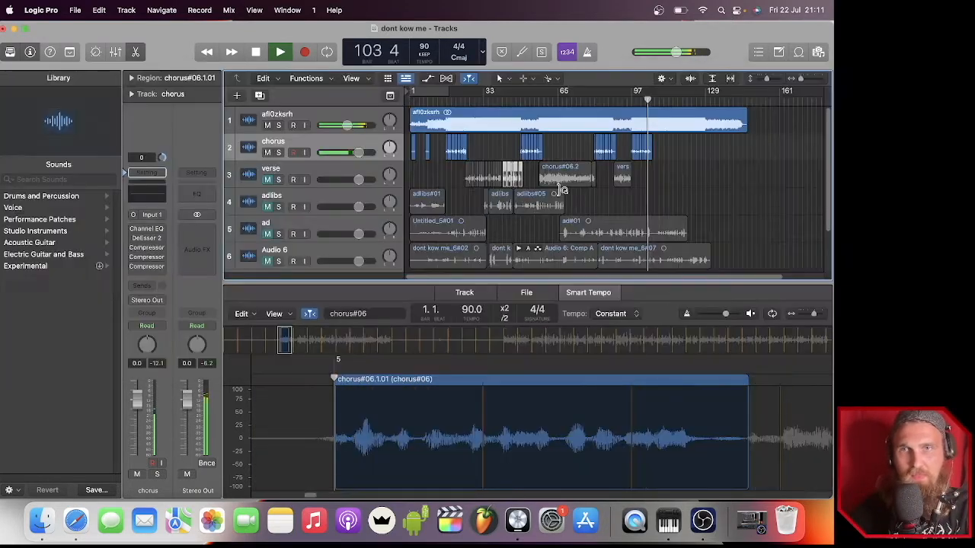
# - Remove silence from the chorus#06.2 region and the last region on the verse track
pyautogui.click(565, 178)
pyautogui.hotkey('ctrl', 'x')
pyautogui.click(800, 360)
pyautogui.click(623, 176)
pyautogui.hotkey('ctrl', 'x')
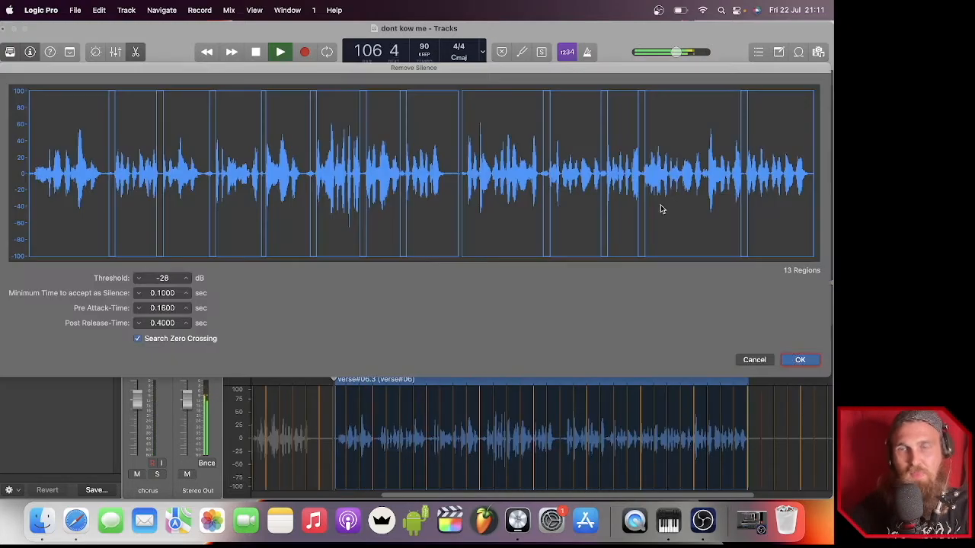
pyautogui.click(799, 360)
# - Remove silence from the adlibs#01 region and the short region just before bar 33 on the adlibs track
pyautogui.click(434, 206)
pyautogui.hotkey('ctrl', 'x')
pyautogui.click(800, 361)
pyautogui.click(493, 206)
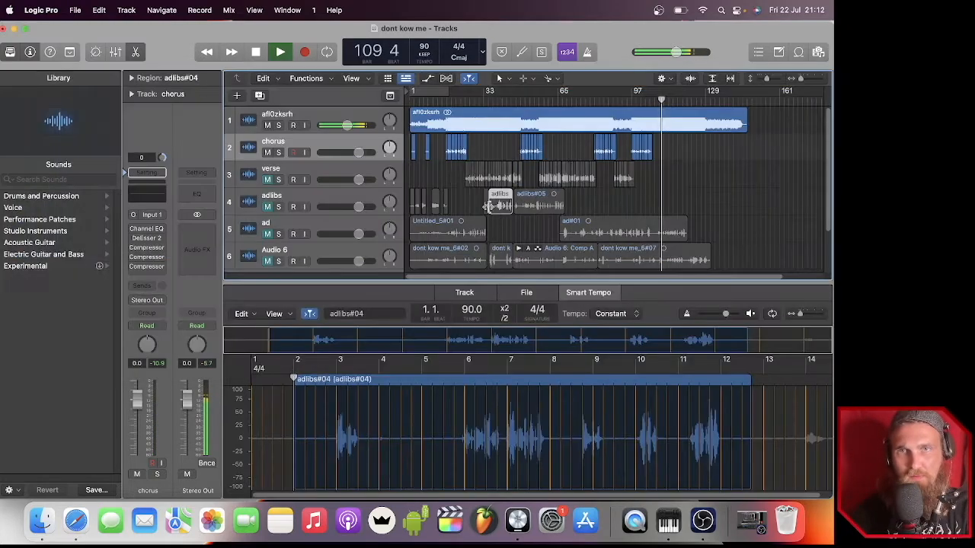
pyautogui.click(486, 201)
pyautogui.hotkey('ctrl', 'x')
pyautogui.click(646, 362)
# - Remove silence from the remaining regions on the adlibs track
pyautogui.click(500, 206)
pyautogui.hotkey('ctrl', 'x')
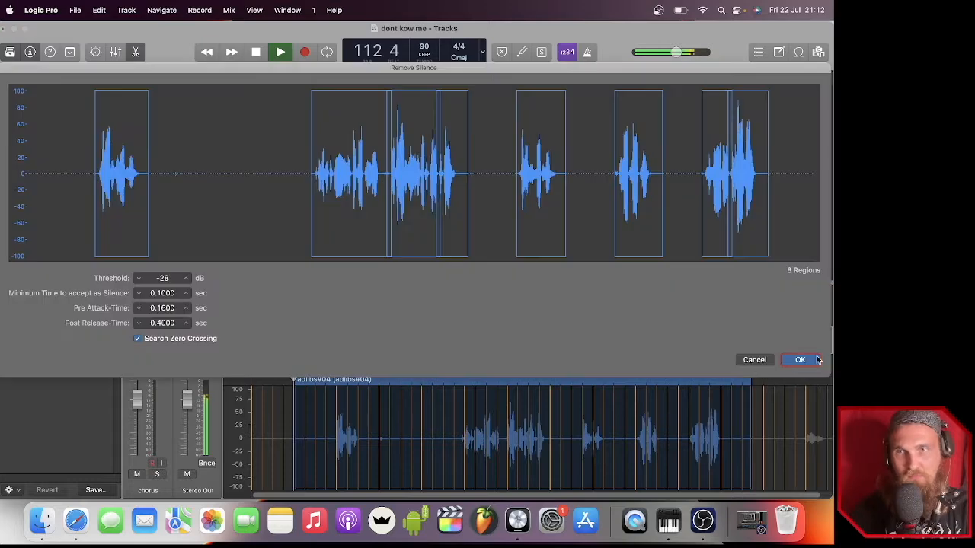
pyautogui.click(800, 361)
pyautogui.click(545, 206)
pyautogui.hotkey('ctrl', 'x')
pyautogui.click(800, 360)
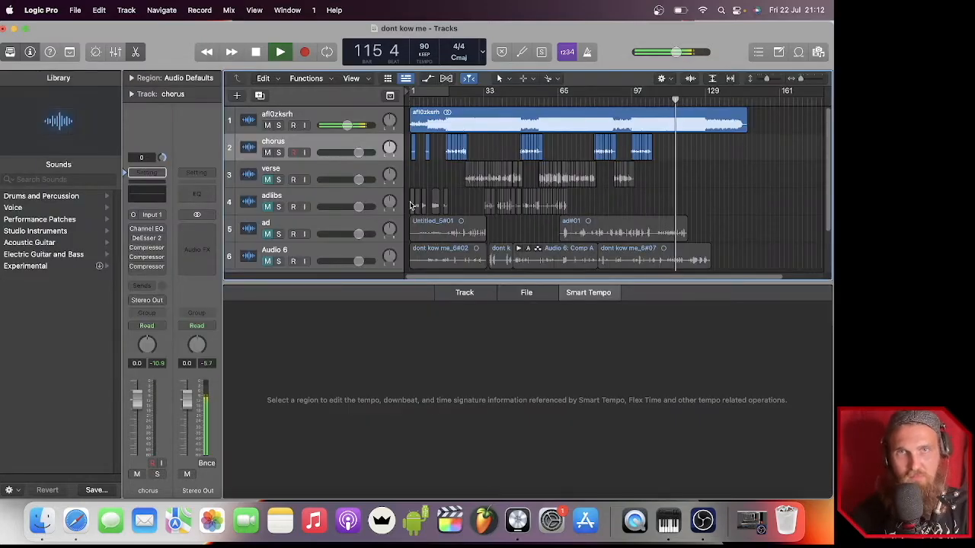
pyautogui.click(411, 206)
pyautogui.hotkey('ctrl', 'x')
pyautogui.click(800, 361)
# - Remove silence from the Untitled_5#01 and ad#01 regions on the ad track
pyautogui.click(466, 238)
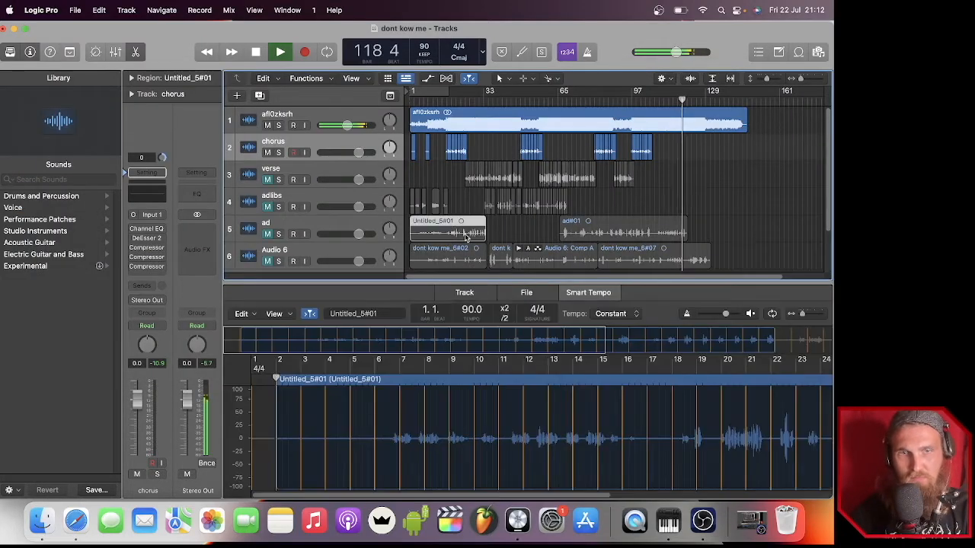
pyautogui.hotkey('ctrl', 'x')
pyautogui.click(799, 360)
pyautogui.click(609, 232)
pyautogui.hotkey('ctrl', 'x')
pyautogui.click(800, 361)
# - Remove silence from the first two regions on the Audio 6 track
pyautogui.click(439, 256)
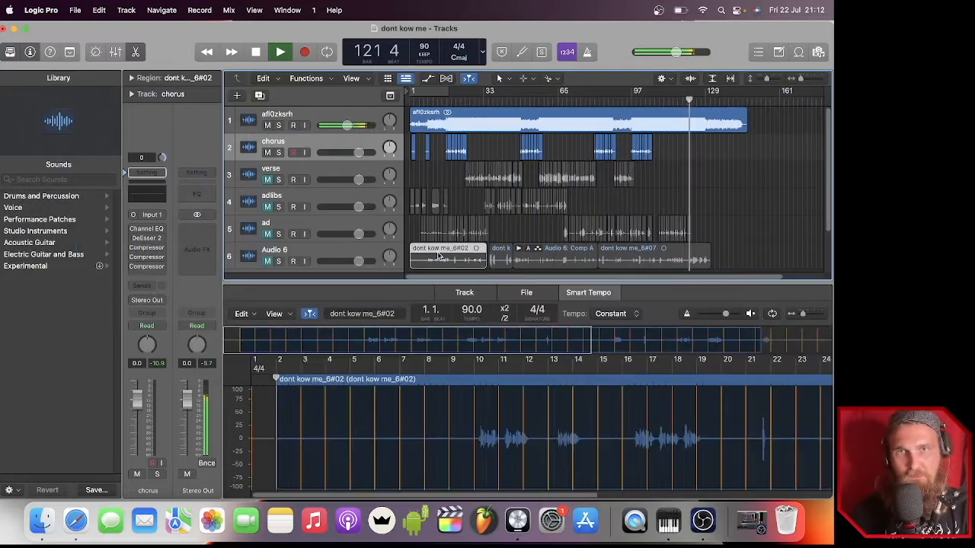
pyautogui.hotkey('ctrl', 'x')
pyautogui.click(800, 360)
pyautogui.click(503, 259)
pyautogui.hotkey('ctrl', 'x')
pyautogui.click(800, 361)
# - Try to remove silence from the comp region on the Audio 6 track
pyautogui.click(550, 259)
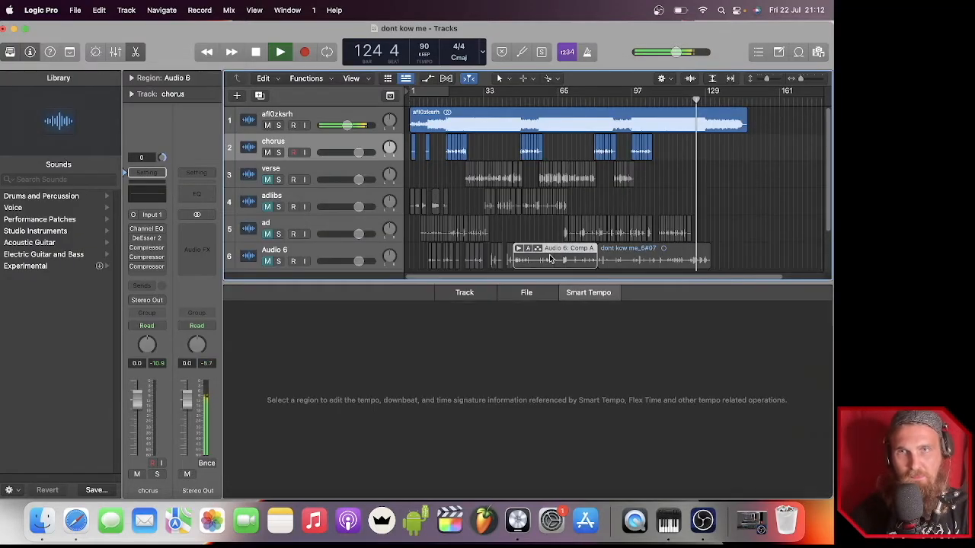
pyautogui.hotkey('ctrl', 'x')
pyautogui.hotkey('ctrl', 'x')
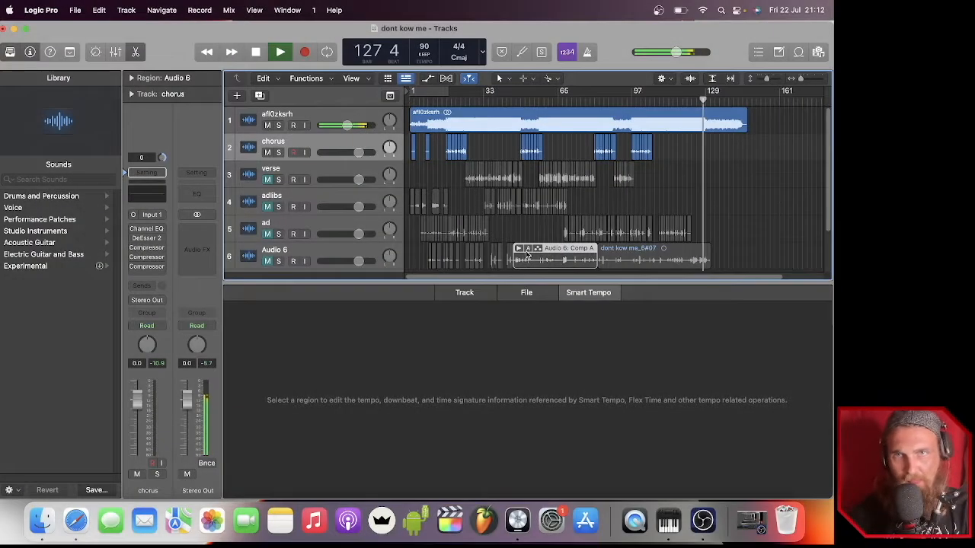
pyautogui.click(527, 250)
pyautogui.click(579, 254)
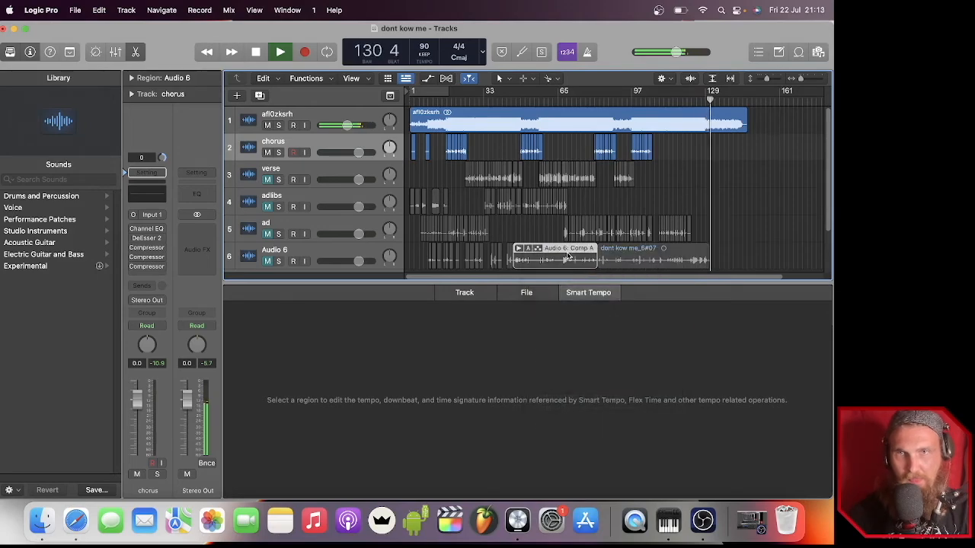
# - Remove silence from the dont kow me_6#07 region at the end of the Audio 6 track
pyautogui.click(567, 257)
pyautogui.hotkey('ctrl', 'x')
pyautogui.click(799, 359)
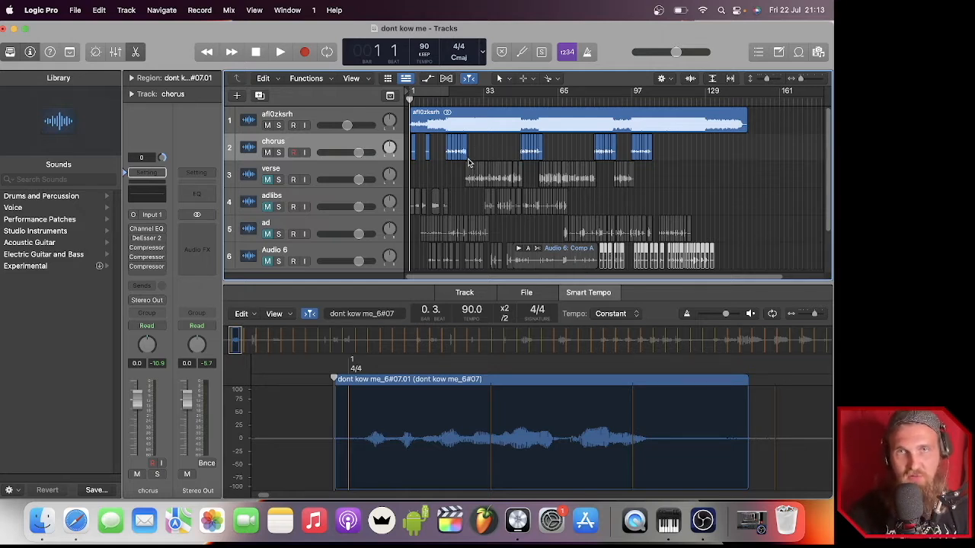
# - Select the second short region at the start of the chorus track and trim its end slightly
pyautogui.click(423, 150)
pyautogui.scroll(5, 418, 152)
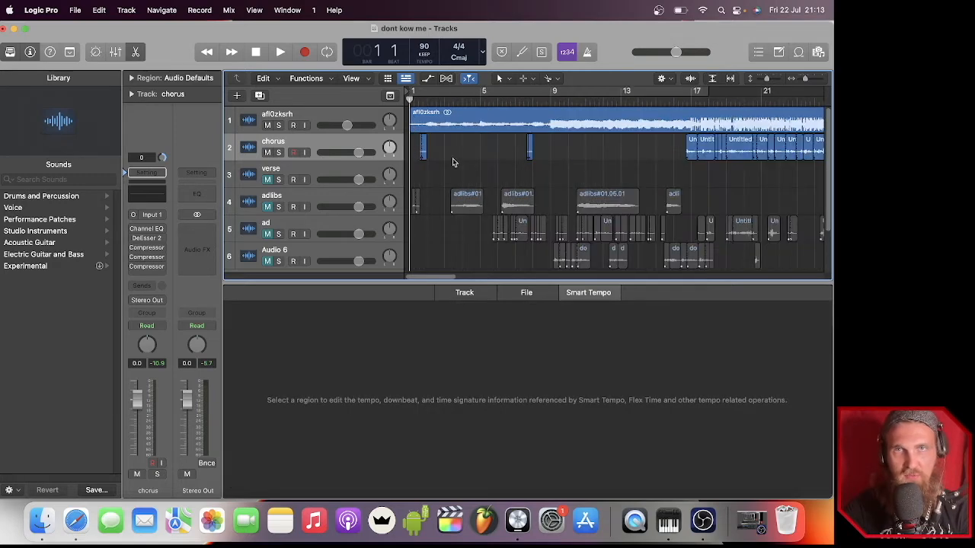
pyautogui.scroll(4, 448, 162)
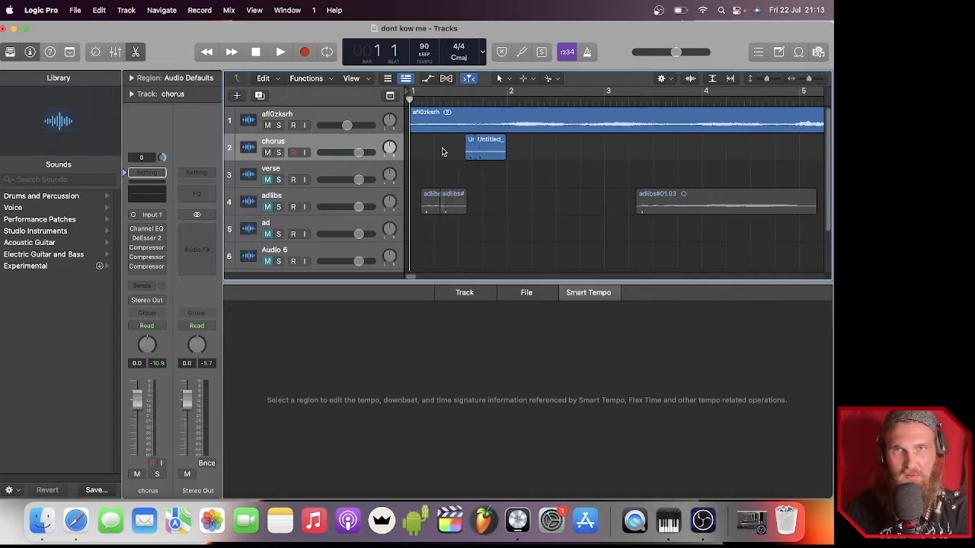
pyautogui.click(503, 148)
pyautogui.moveTo(507, 147)
pyautogui.mouseDown()
pyautogui.moveTo(534, 147)
pyautogui.moveTo(505, 147)
pyautogui.mouseUp()
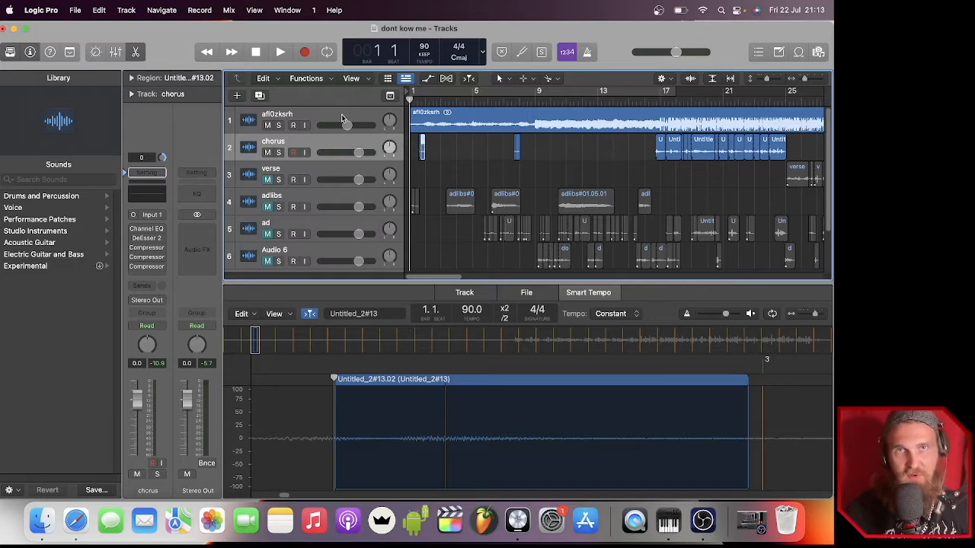
# - Select all regions on the chorus track and set a cycle range from about bar 16 beat 3 to bar 25
pyautogui.click(267, 144)
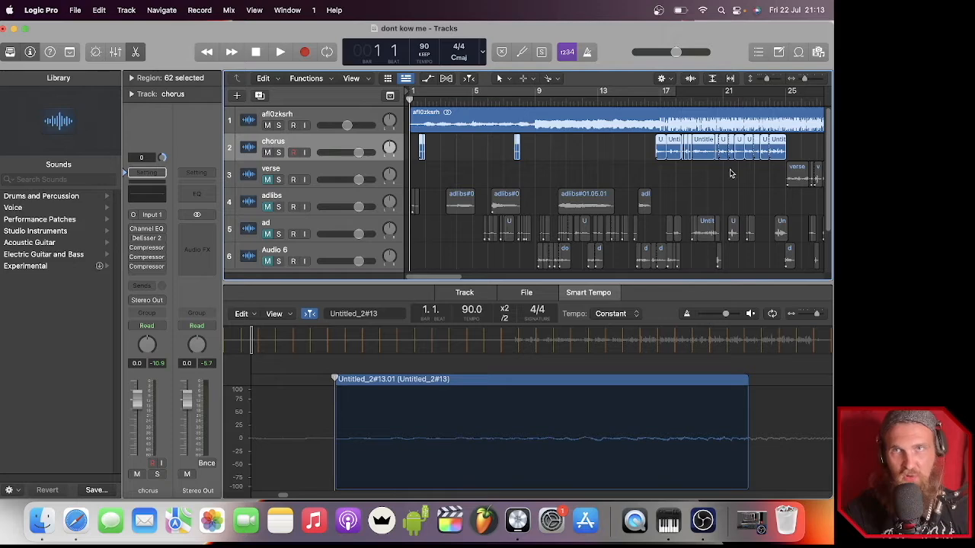
pyautogui.click(660, 102)
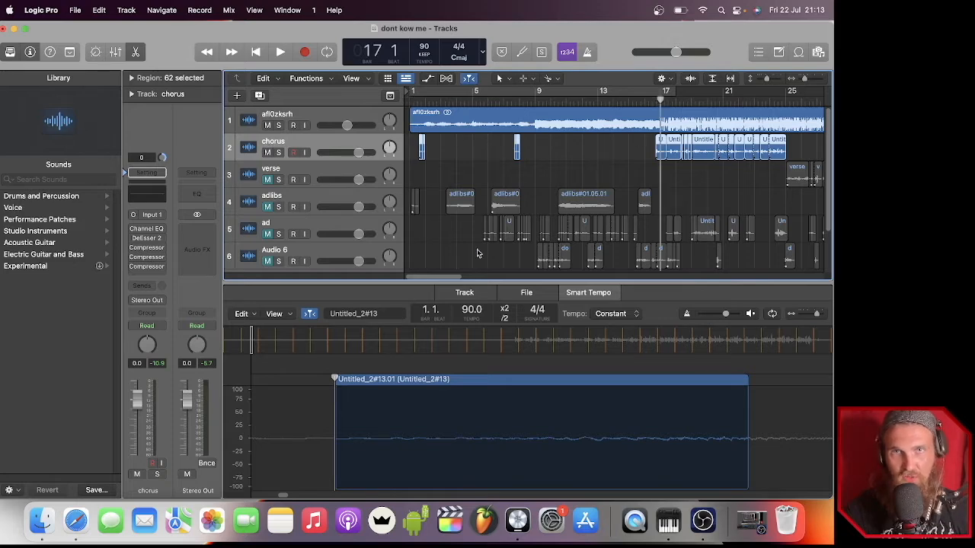
pyautogui.moveTo(458, 279); pyautogui.dragTo(481, 279)
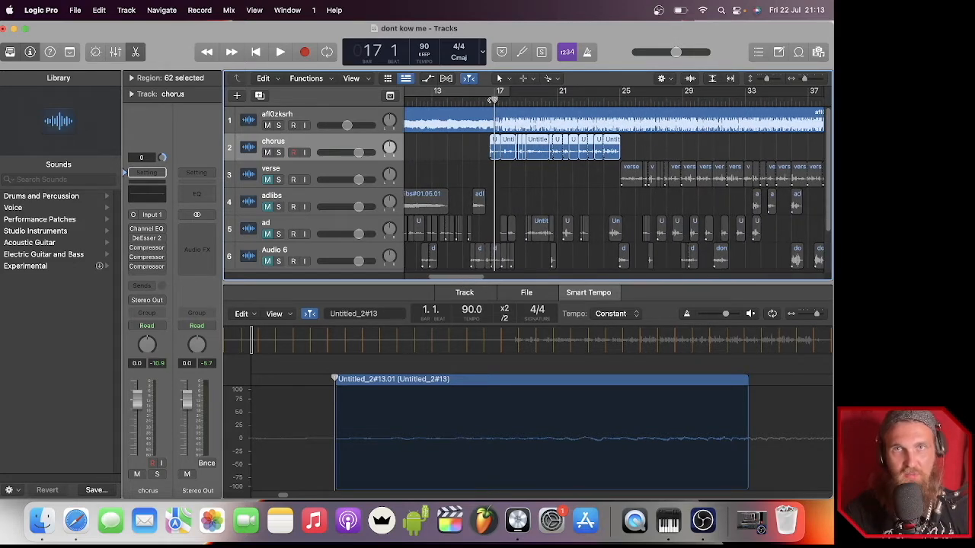
pyautogui.moveTo(495, 94); pyautogui.dragTo(619, 102)
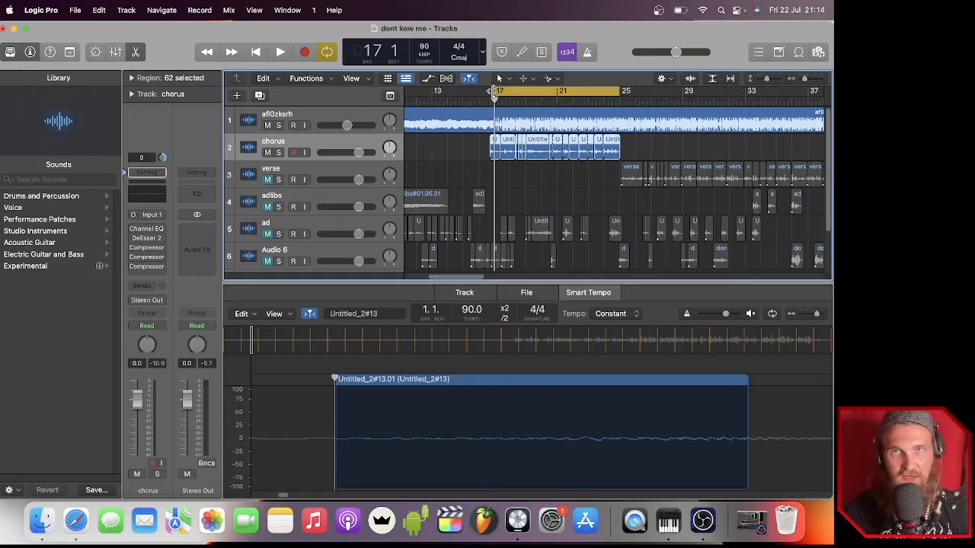
pyautogui.moveTo(494, 90); pyautogui.dragTo(488, 91)
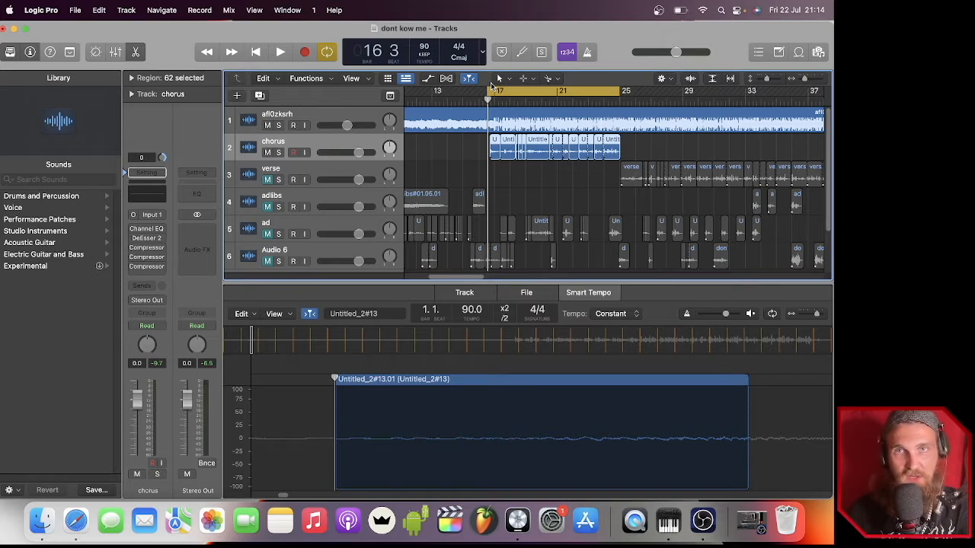
# - Play back the chorus section and return the playhead to its start at bar 16 beat 4
pyautogui.press('space')
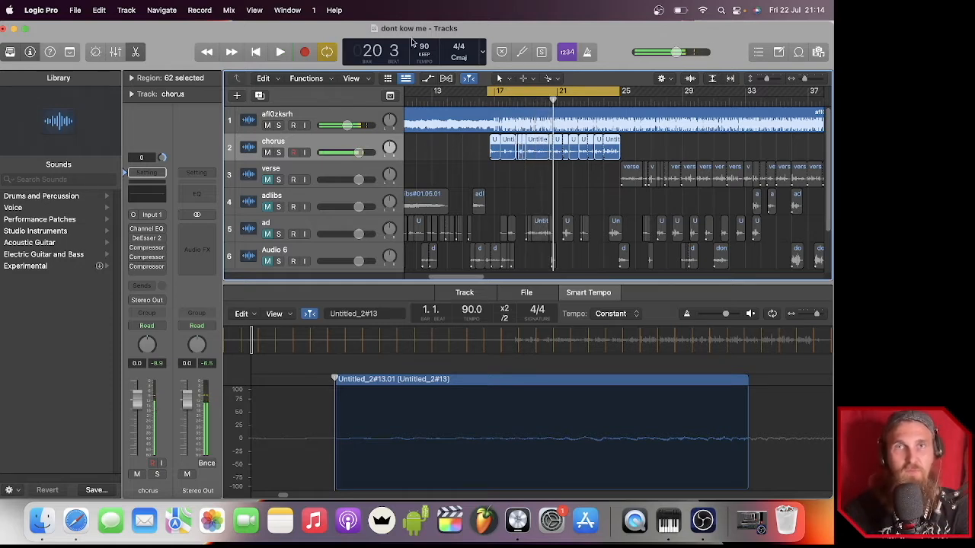
pyautogui.click(490, 102)
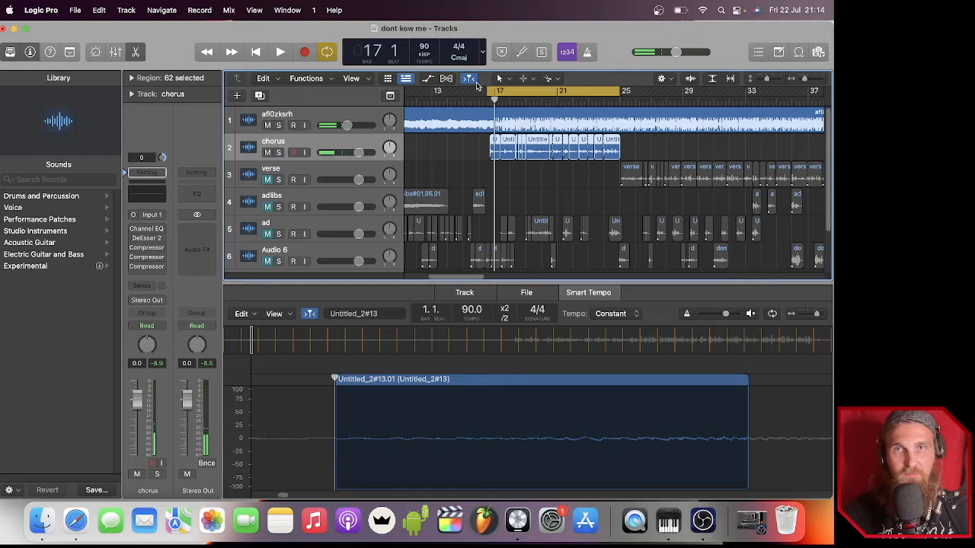
pyautogui.click(490, 103)
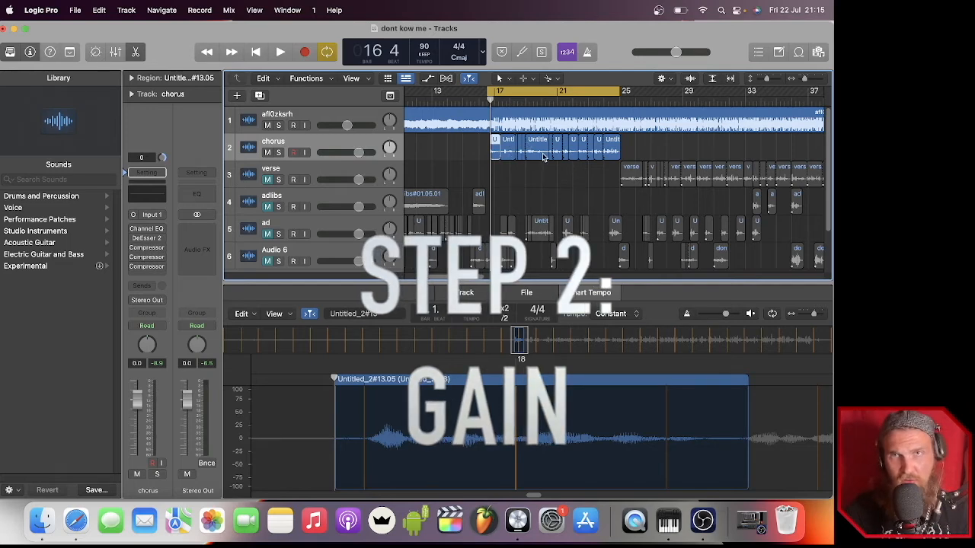
pyautogui.scroll(2, 541, 155)
pyautogui.scroll(1, 529, 159)
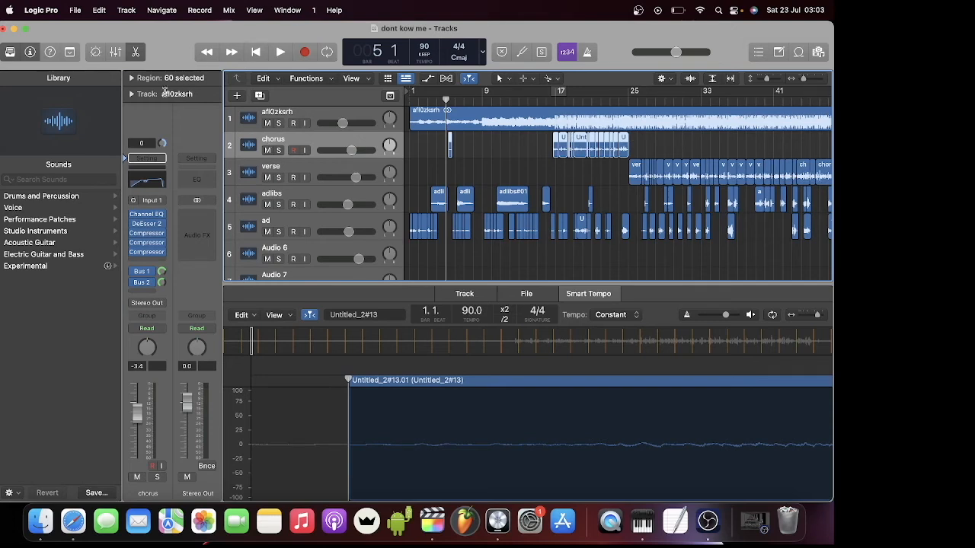
# - Show the track and region parameters and lower the gain of the selected regions
pyautogui.click(132, 95)
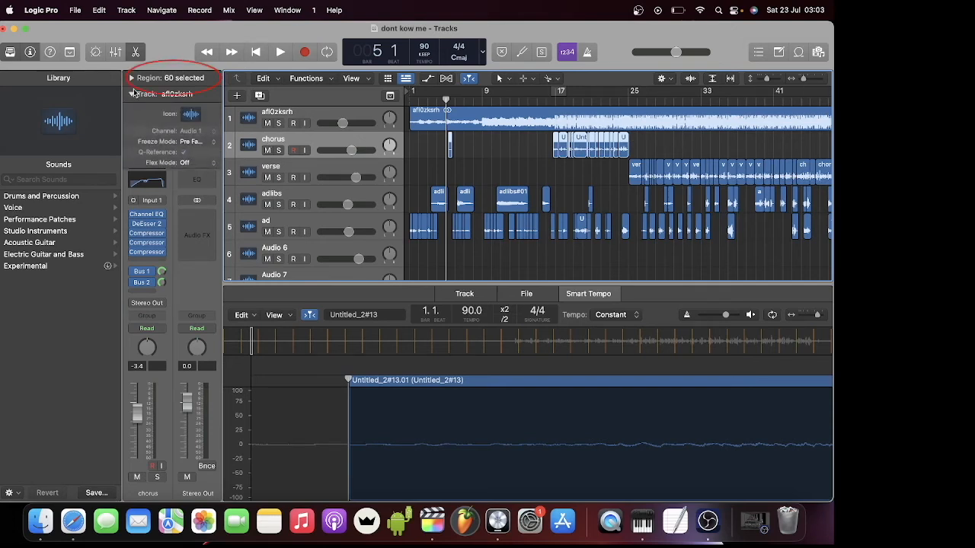
pyautogui.click(131, 79)
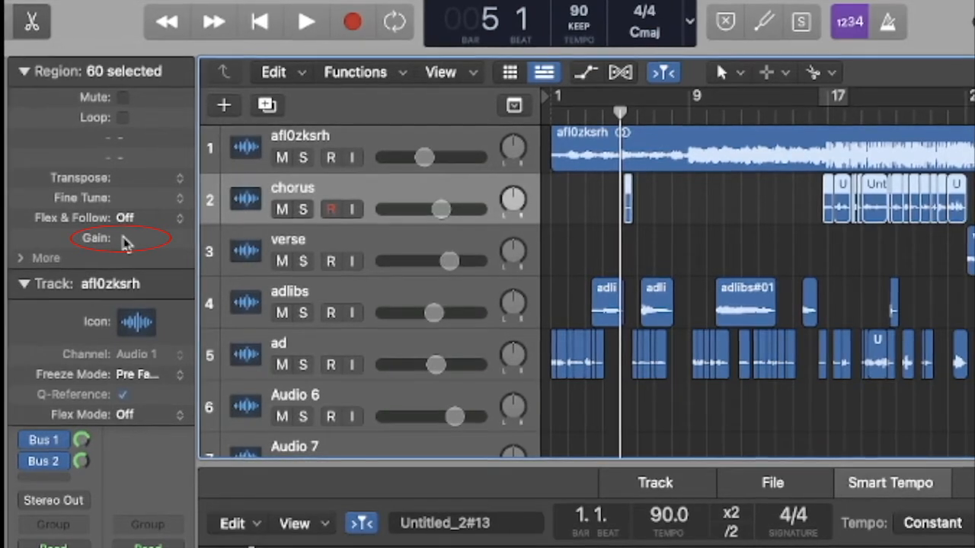
pyautogui.moveTo(122, 239)
pyautogui.mouseDown()
pyautogui.moveTo(125, 254)
pyautogui.moveTo(115, 247)
pyautogui.mouseUp()
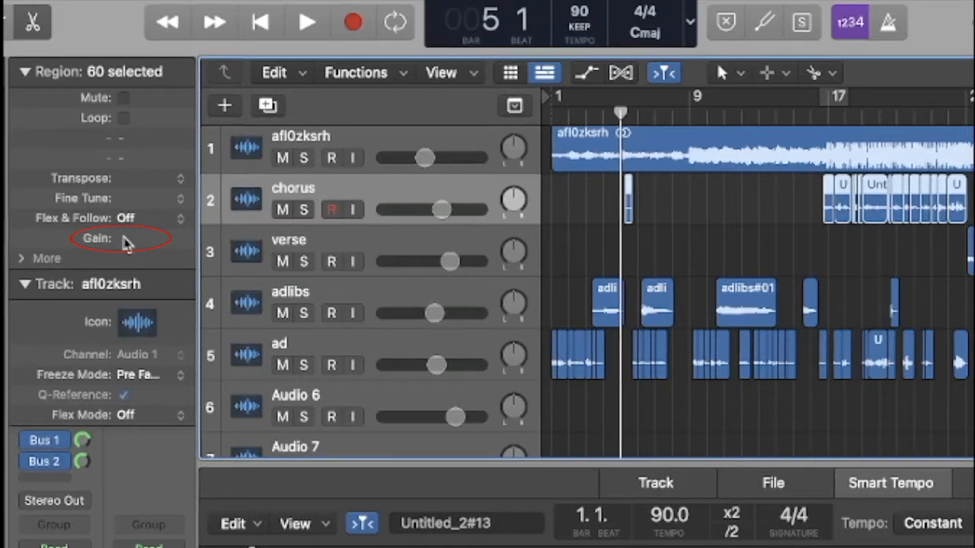
pyautogui.moveTo(127, 242); pyautogui.dragTo(125, 257)
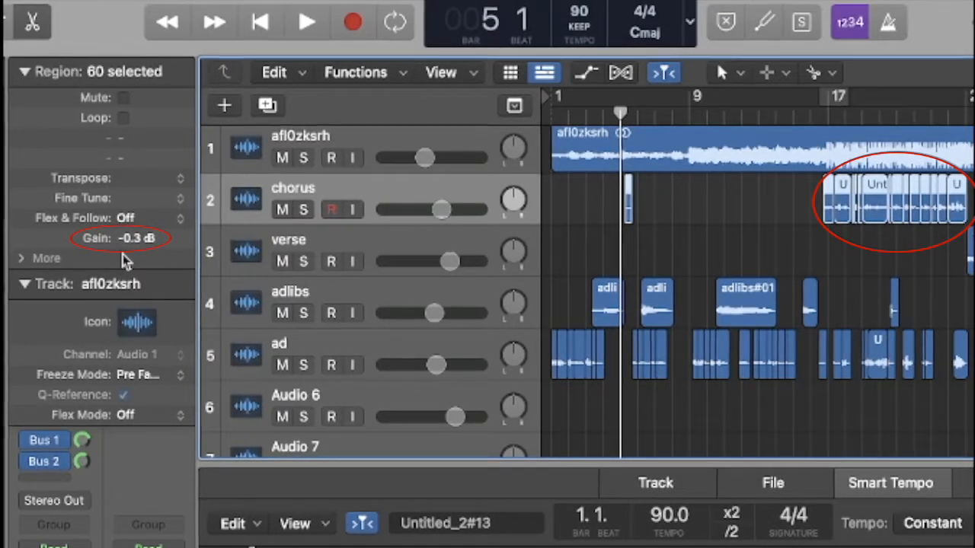
pyautogui.moveTo(130, 253); pyautogui.dragTo(144, 286)
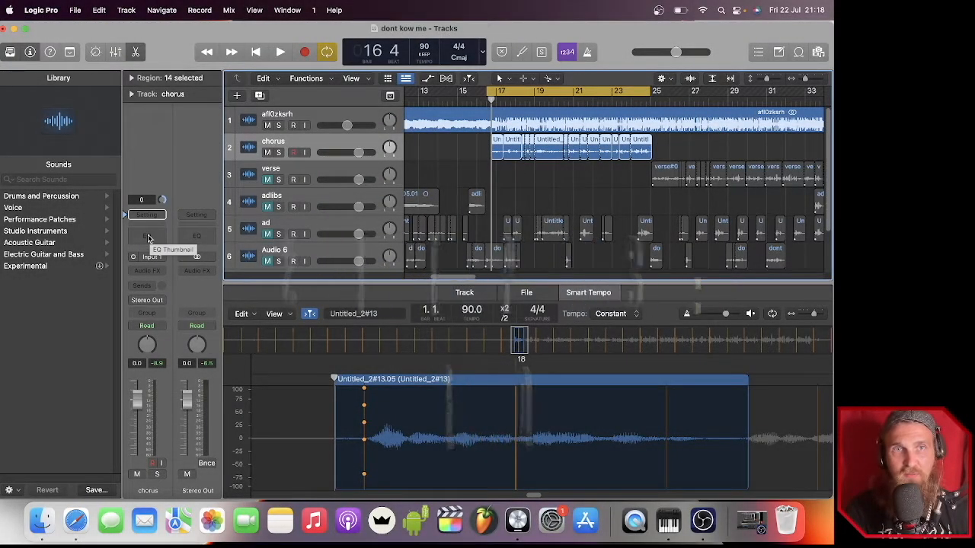
# - Insert a Channel EQ on the chorus track and enable a 12 dB/Oct low cut at about 103 Hz
pyautogui.click(149, 241)
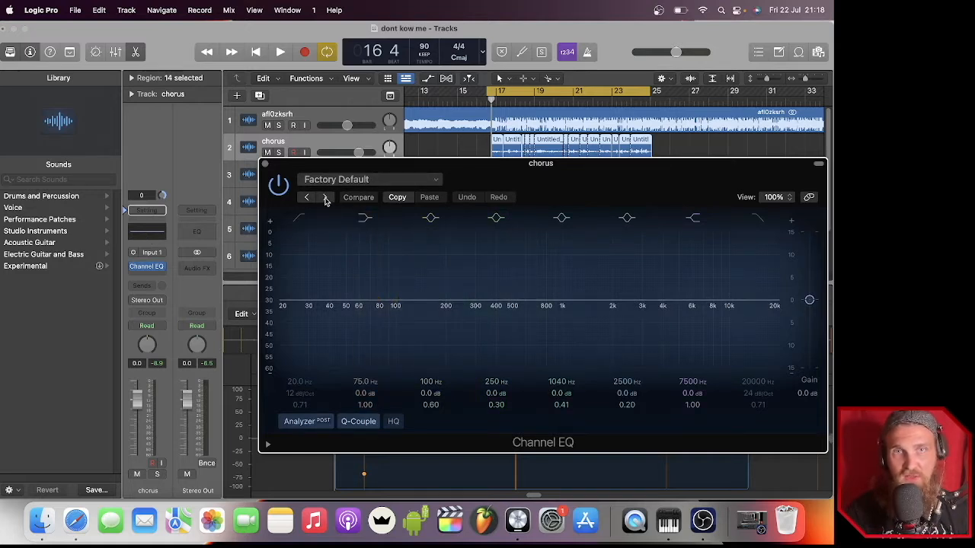
pyautogui.moveTo(302, 226); pyautogui.dragTo(310, 242)
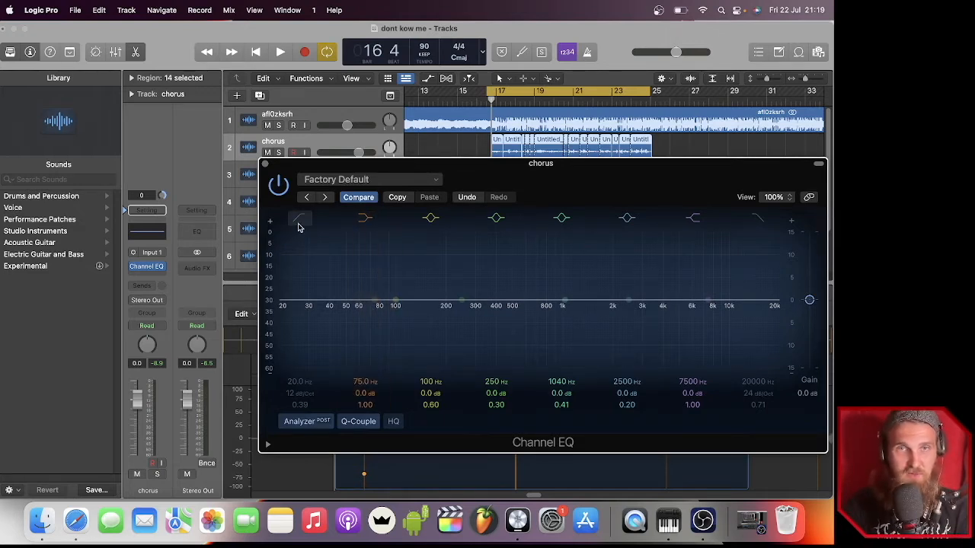
pyautogui.click(299, 222)
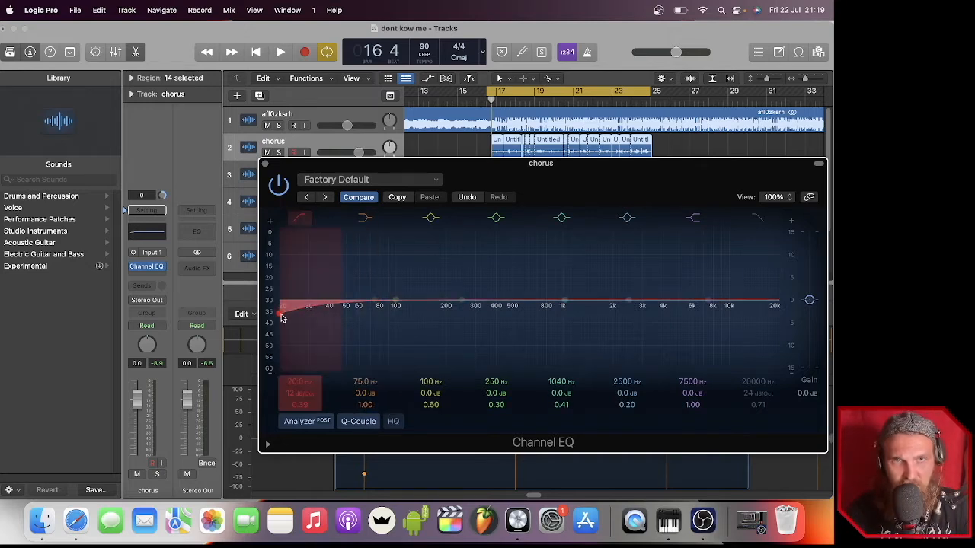
pyautogui.moveTo(284, 315); pyautogui.dragTo(333, 384)
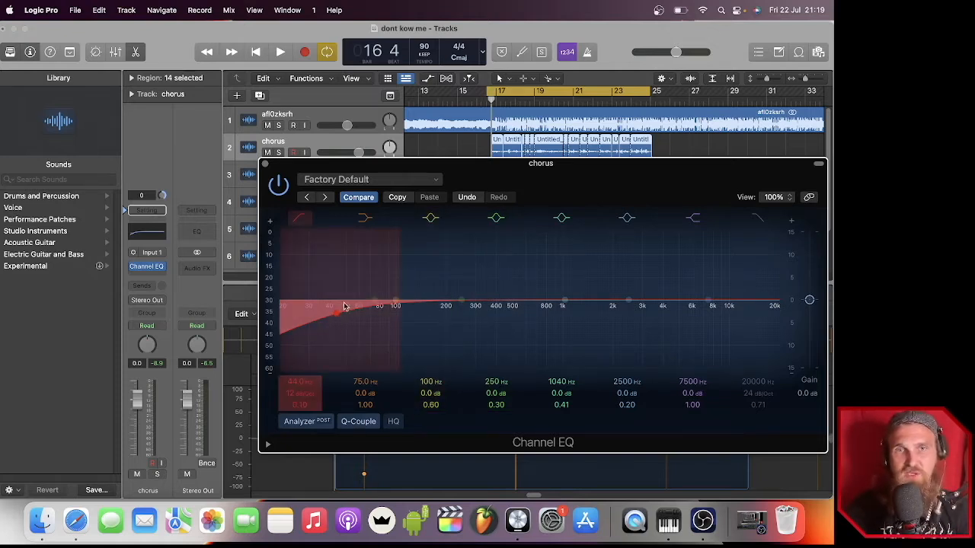
pyautogui.moveTo(374, 309); pyautogui.dragTo(398, 311)
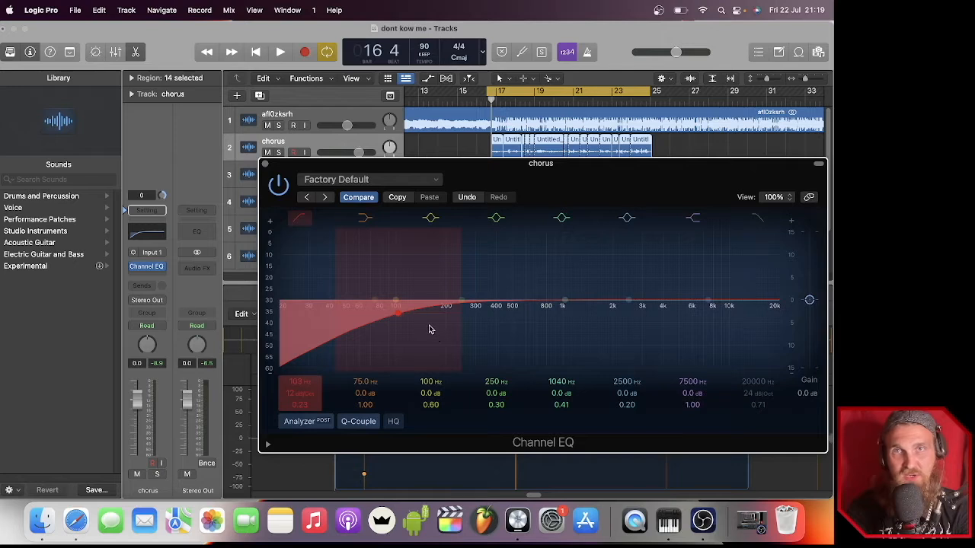
# - Audition the chorus and raise the low cut to about 128 Hz with a Q of 0.14
pyautogui.press('space')
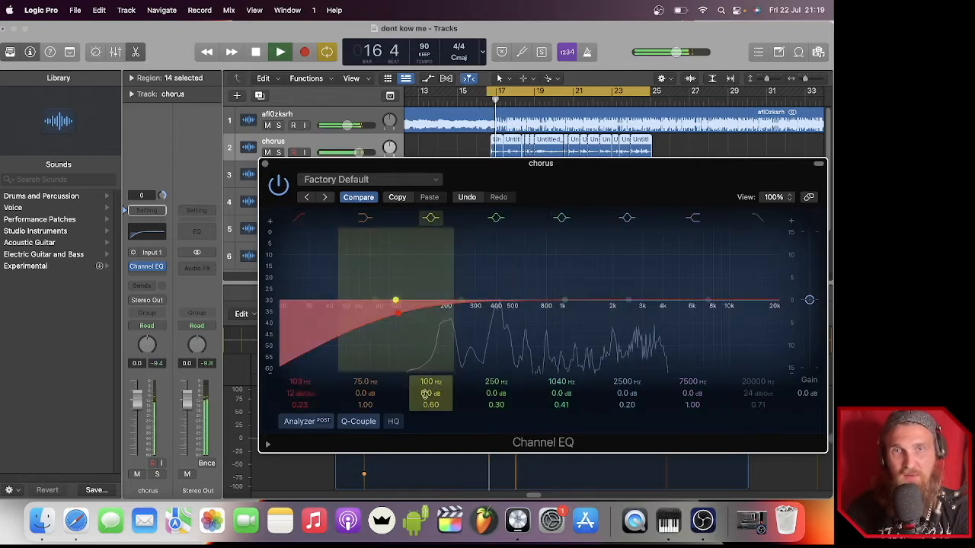
pyautogui.press('space')
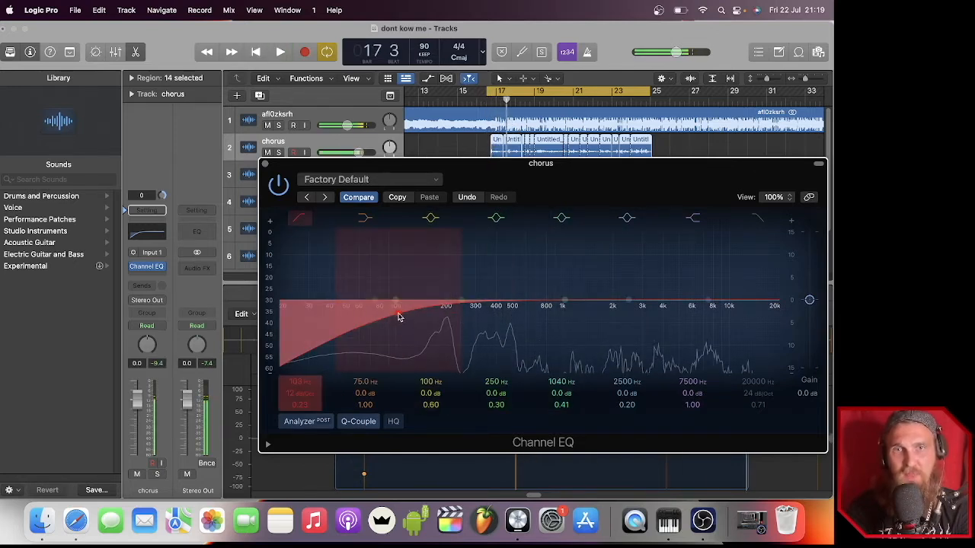
pyautogui.press('space')
pyautogui.moveTo(396, 307); pyautogui.dragTo(413, 320)
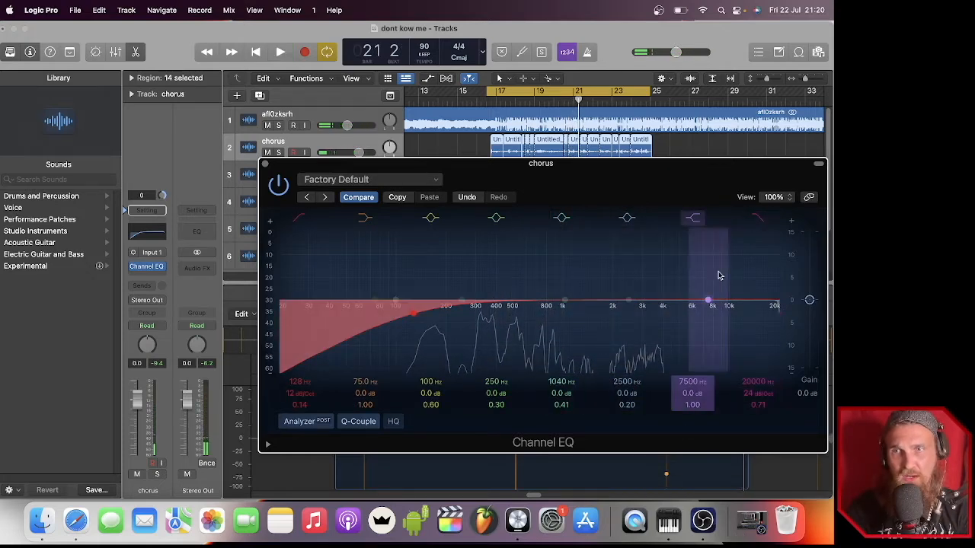
# - Add a 24 dB/Oct high cut at about 10800 Hz with a Q of 0.67 and audition it
pyautogui.moveTo(778, 308); pyautogui.dragTo(749, 383)
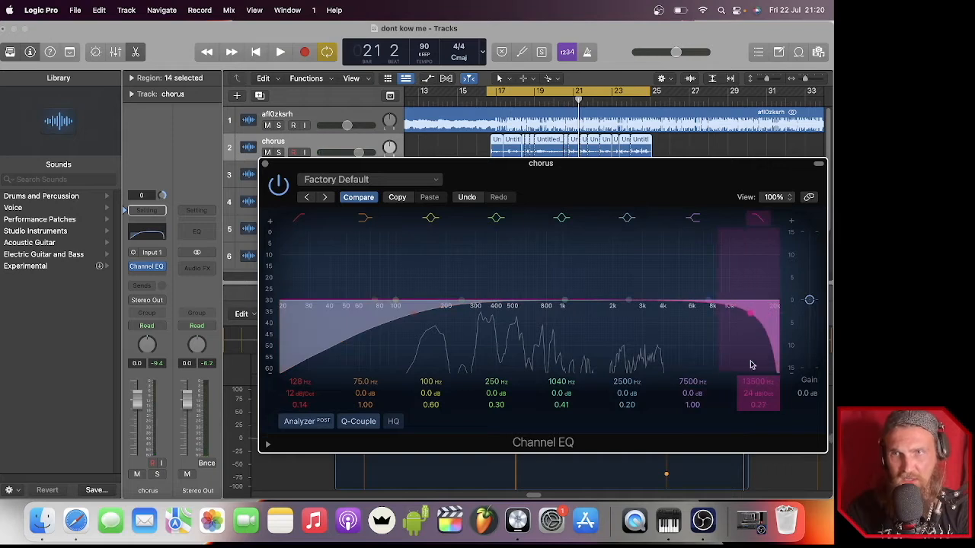
pyautogui.moveTo(750, 349); pyautogui.dragTo(754, 342)
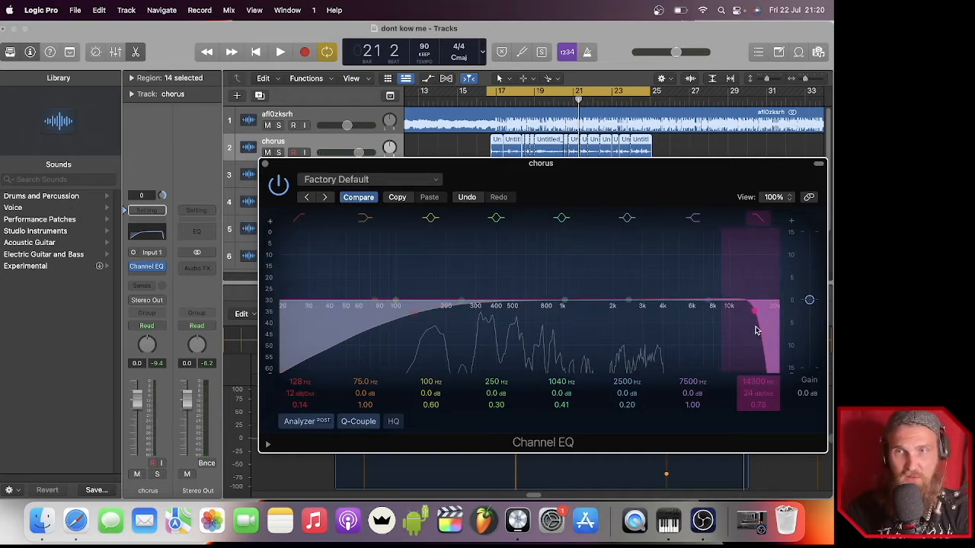
pyautogui.moveTo(753, 311)
pyautogui.mouseDown()
pyautogui.moveTo(725, 331)
pyautogui.moveTo(735, 304)
pyautogui.moveTo(745, 330)
pyautogui.moveTo(736, 317)
pyautogui.mouseUp()
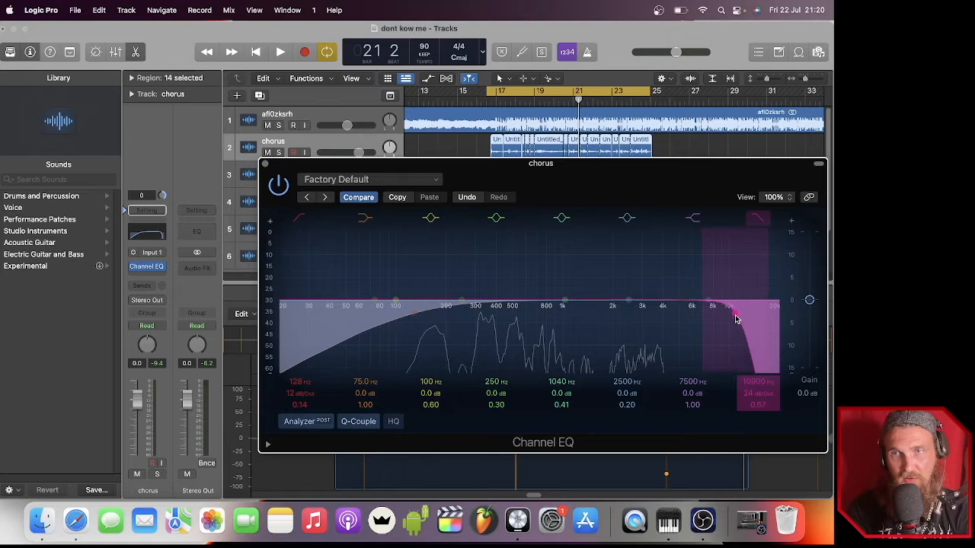
pyautogui.press('space')
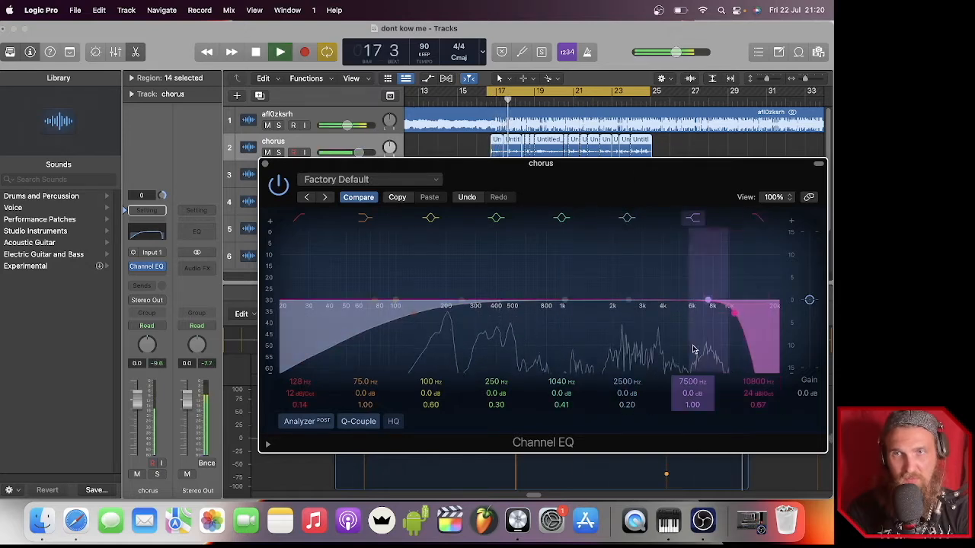
pyautogui.press('space')
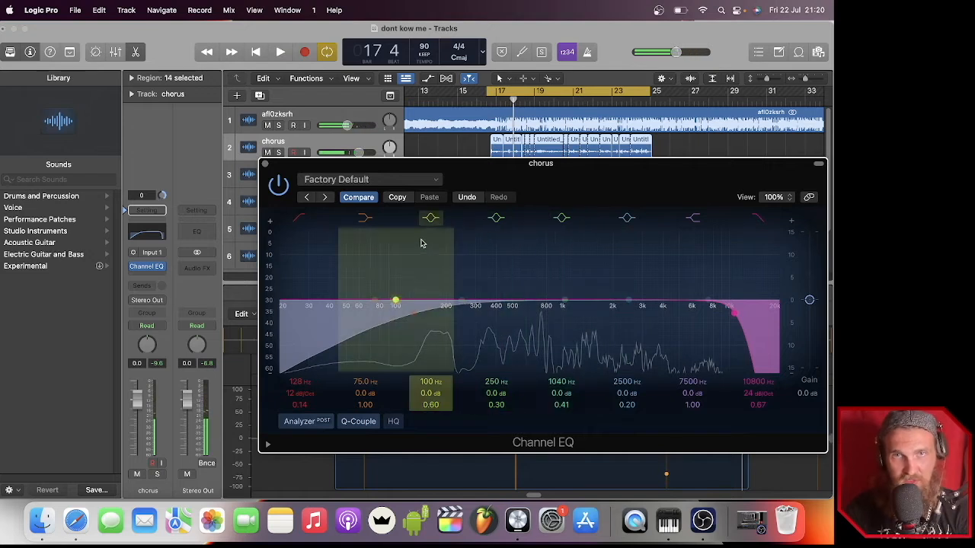
# - Set the low shelf band to about 140 Hz with a 3.3 dB cut while auditioning the chorus
pyautogui.click(368, 221)
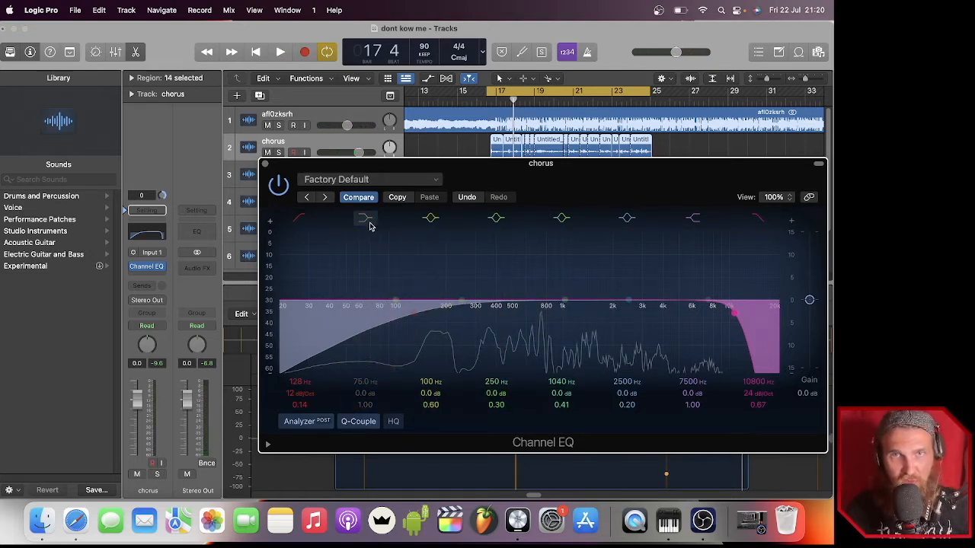
pyautogui.click(369, 222)
pyautogui.press('space')
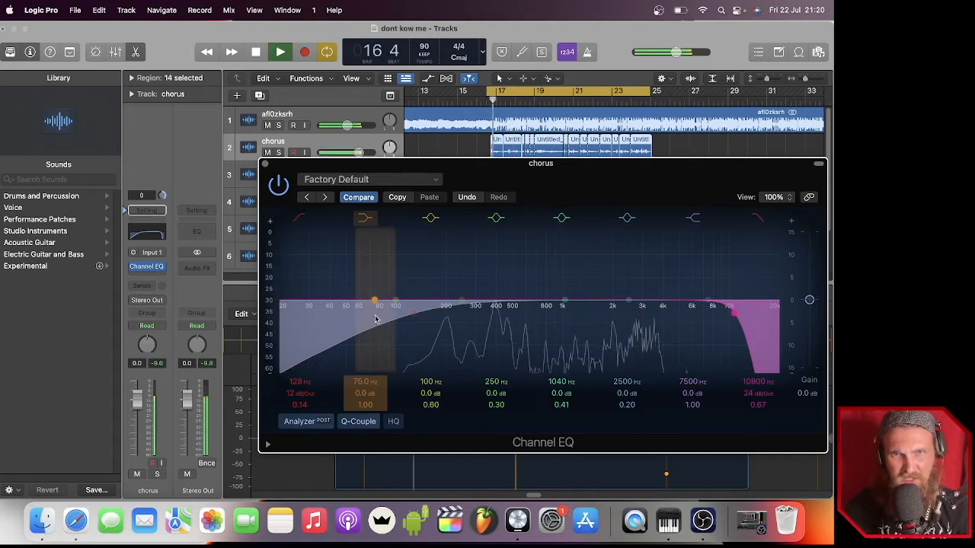
pyautogui.moveTo(375, 303); pyautogui.dragTo(421, 323)
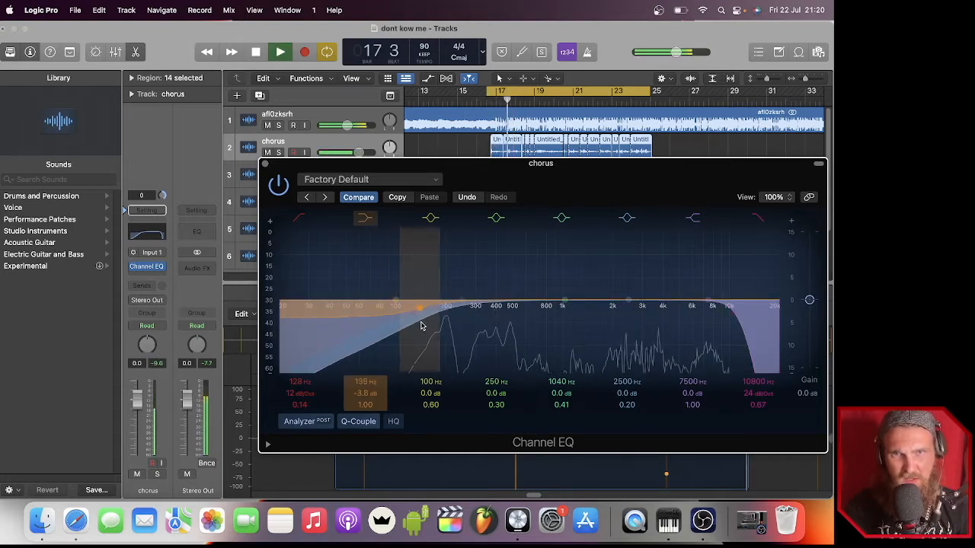
pyautogui.press('space')
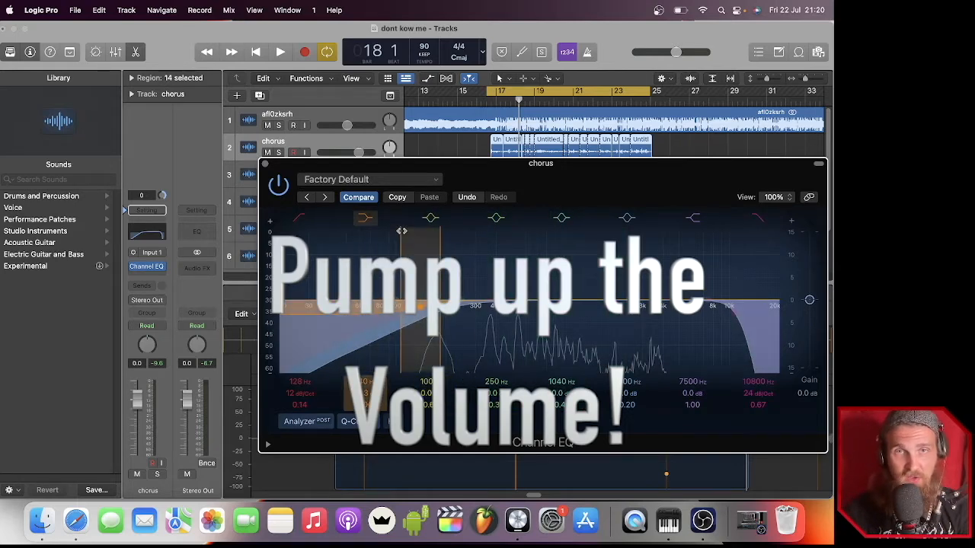
pyautogui.press('space')
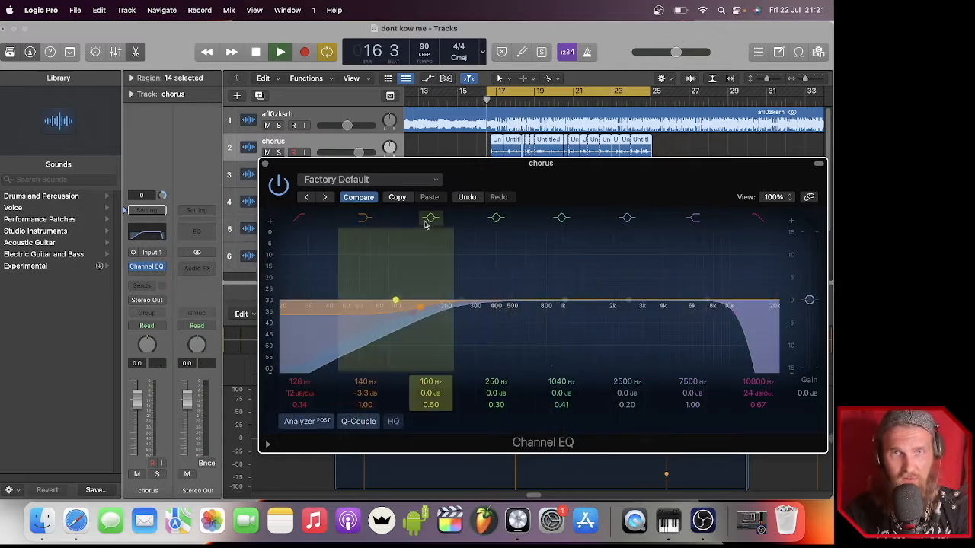
# - Turn off the unused 1040 Hz, 2500 Hz and 7500 Hz bands, keeping the 250 Hz band on
pyautogui.click(495, 220)
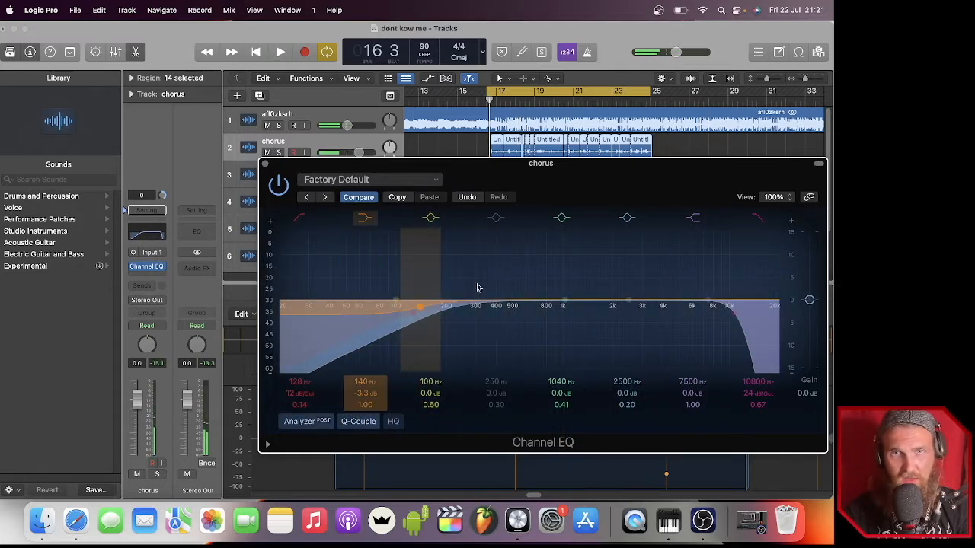
pyautogui.click(496, 220)
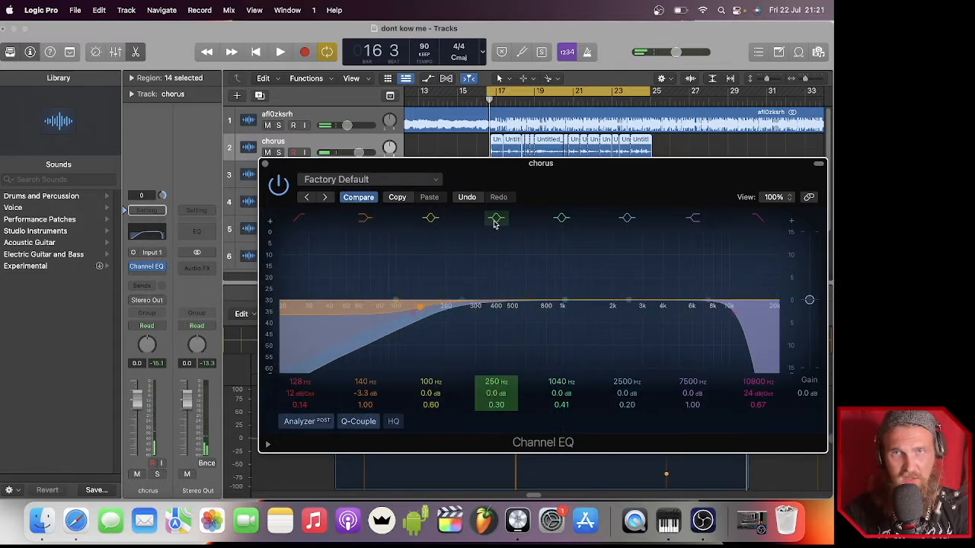
pyautogui.click(561, 218)
pyautogui.click(627, 219)
pyautogui.click(693, 218)
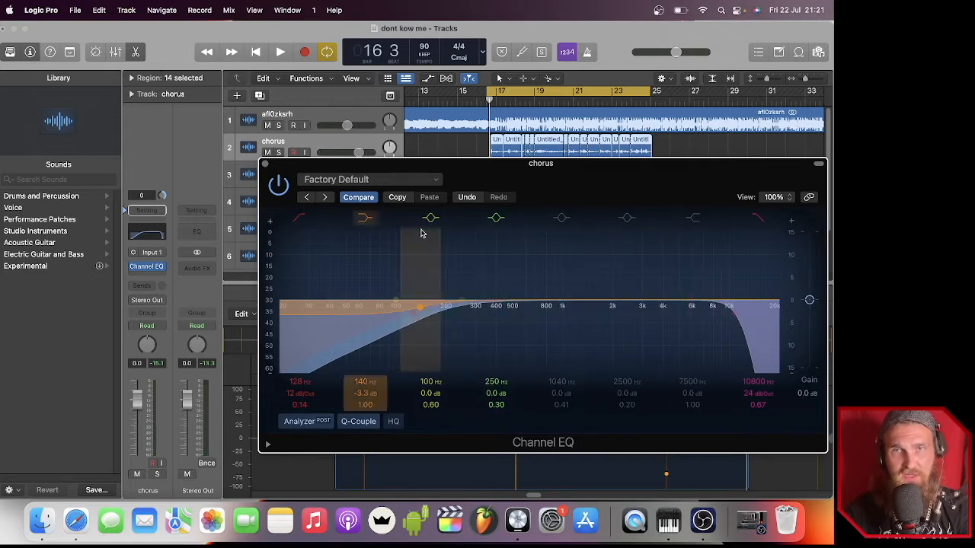
# - Turn off the 100 Hz band and audition the 250 Hz band as a narrow boost with a Q of 20
pyautogui.click(431, 219)
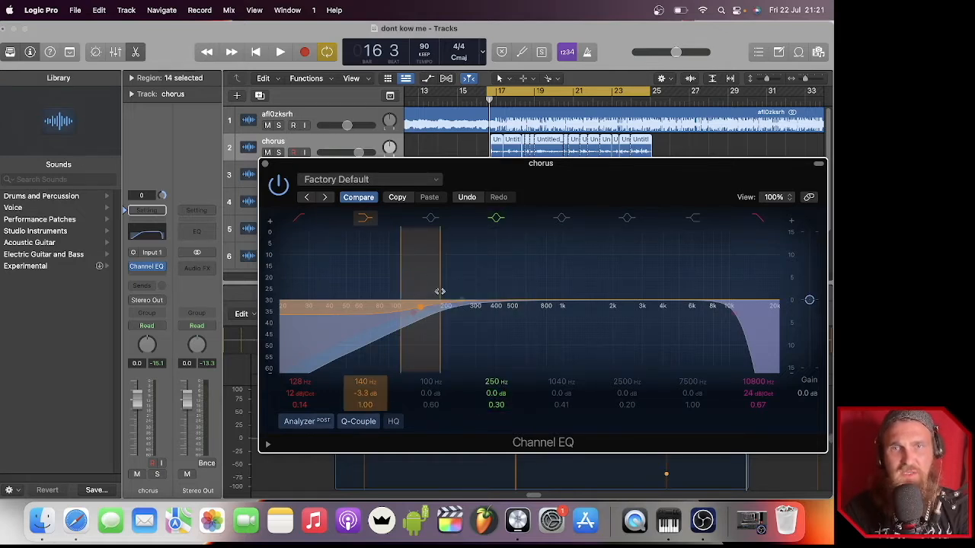
pyautogui.press('space')
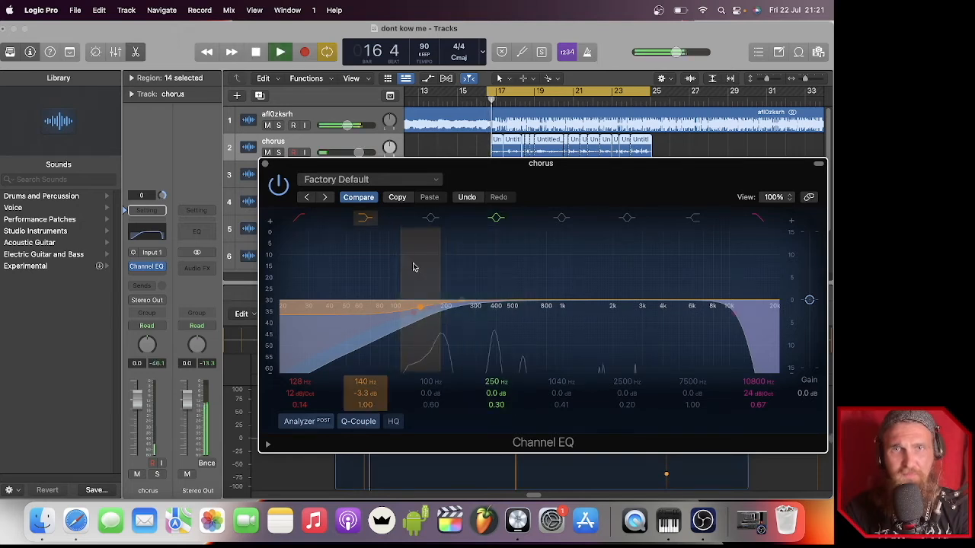
pyautogui.moveTo(462, 304); pyautogui.dragTo(465, 248)
pyautogui.moveTo(409, 283); pyautogui.dragTo(465, 241)
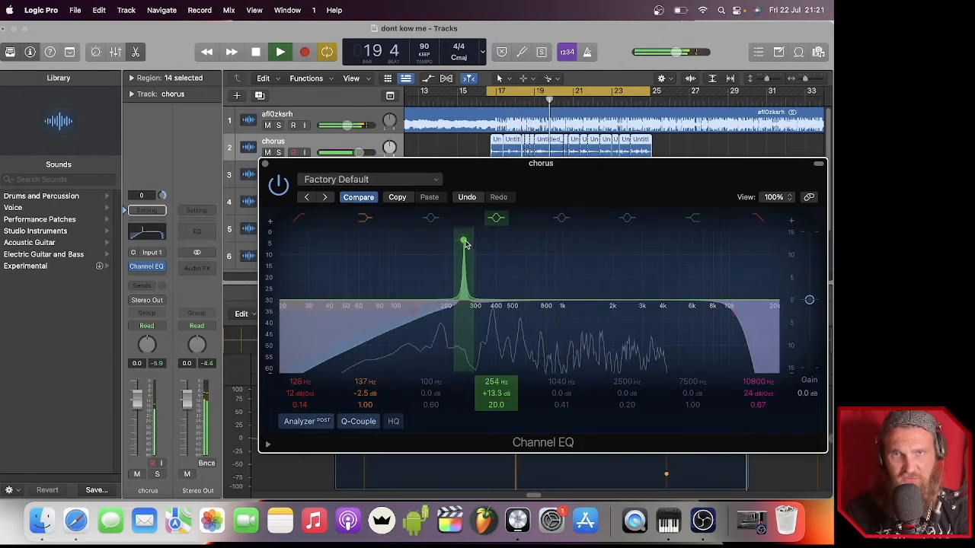
pyautogui.press('space')
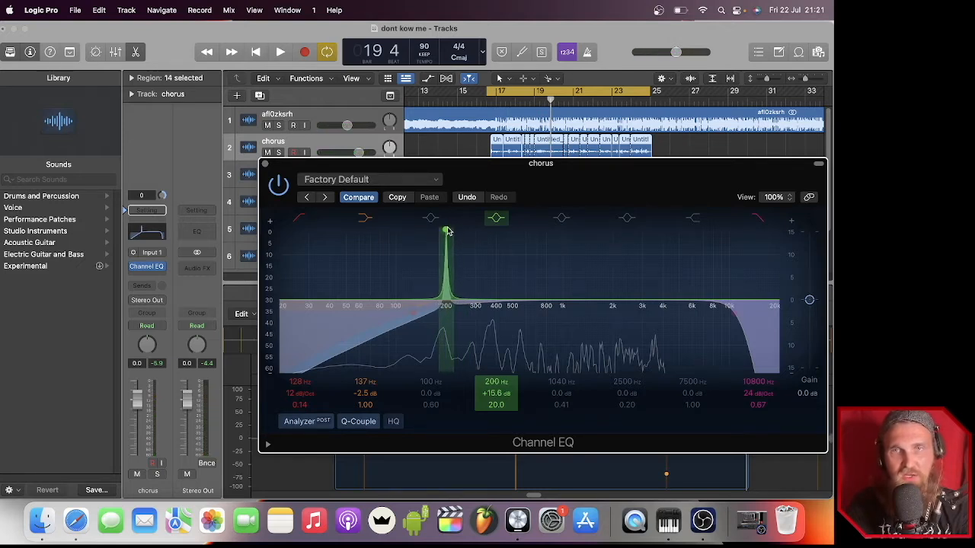
# - Sweep the narrow green boost through the low mids during playback and park it at about 336 Hz
pyautogui.moveTo(448, 231); pyautogui.dragTo(453, 192)
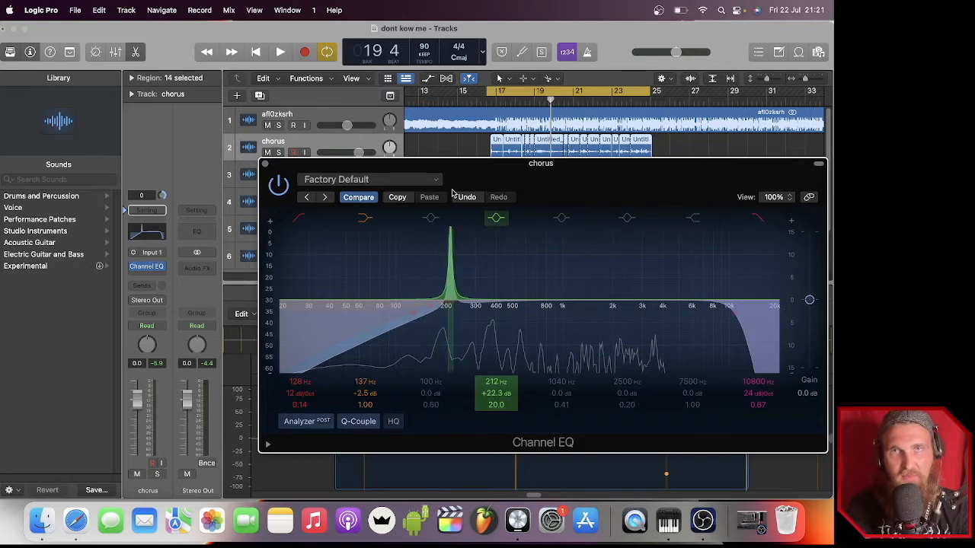
pyautogui.moveTo(448, 250); pyautogui.dragTo(446, 239)
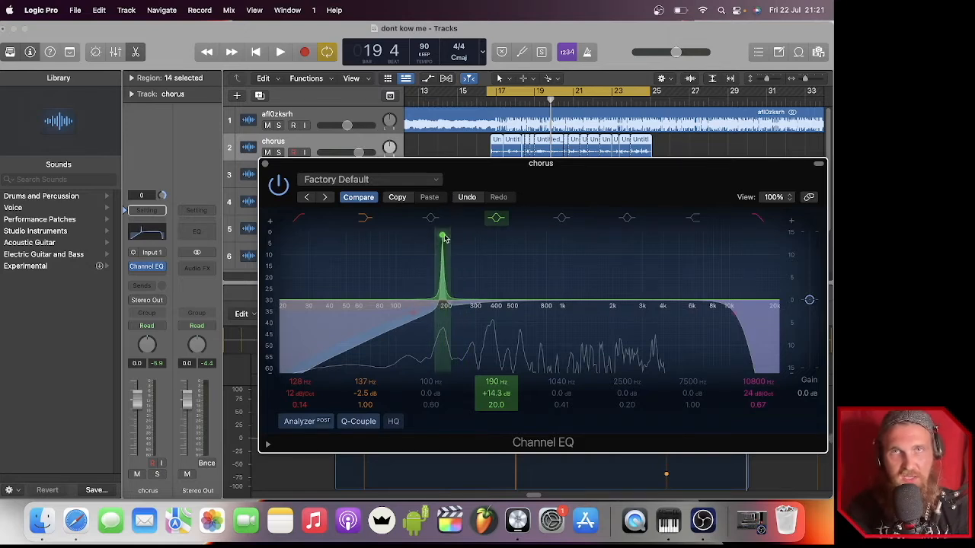
pyautogui.press('space')
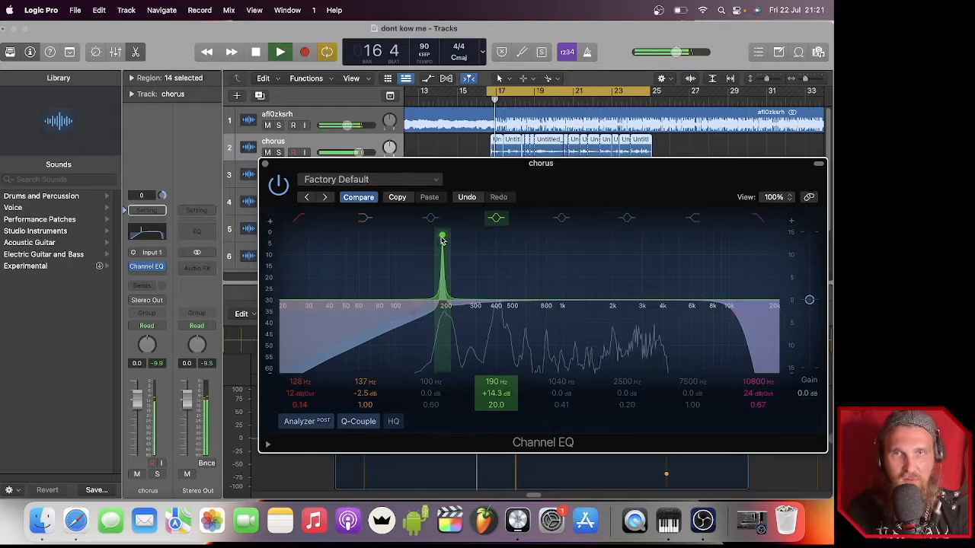
pyautogui.moveTo(441, 239); pyautogui.dragTo(499, 237)
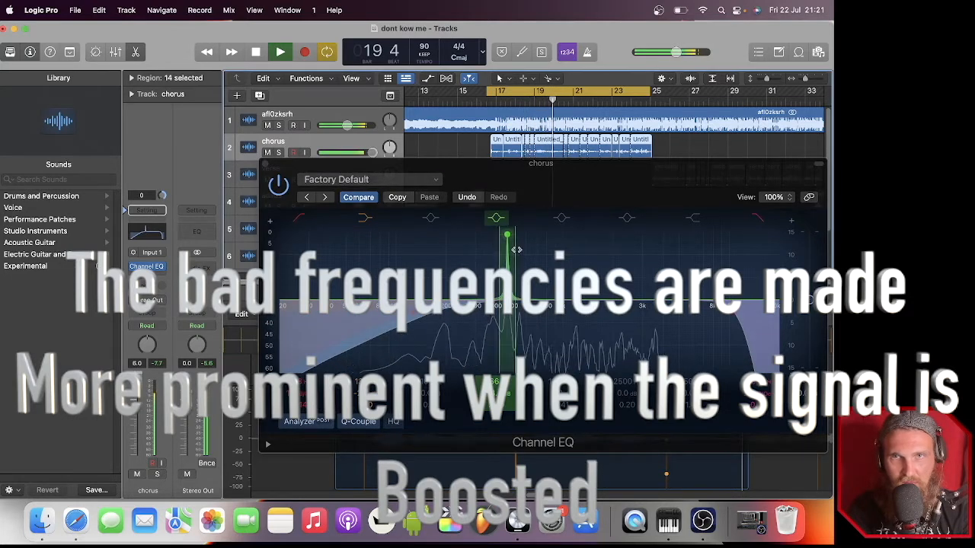
pyautogui.moveTo(505, 235); pyautogui.dragTo(482, 225)
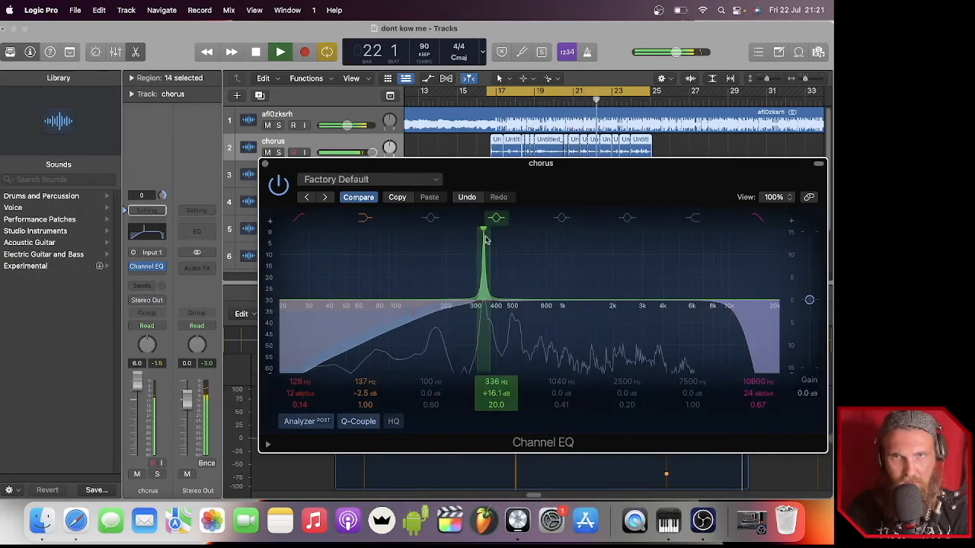
pyautogui.press('space')
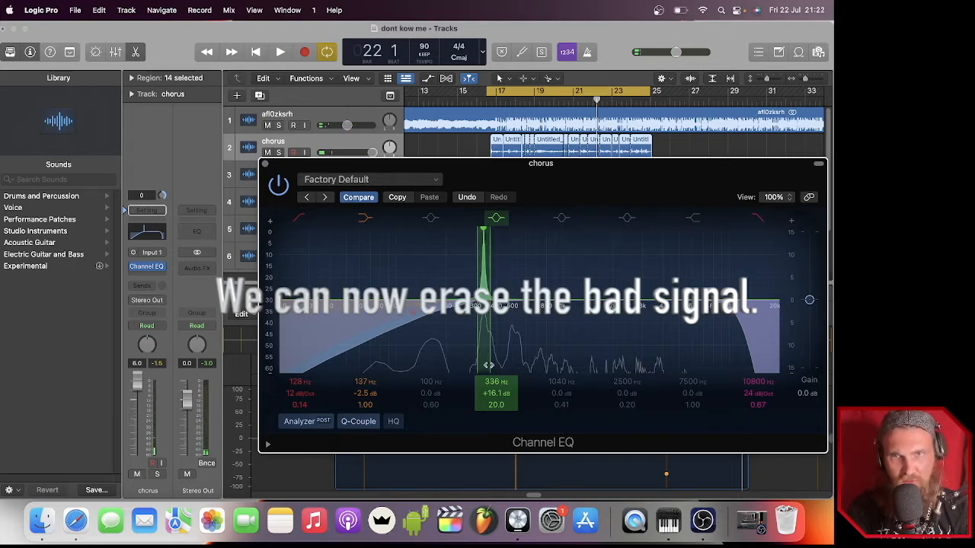
# - Set the 336 Hz band to a 5 dB cut and widen it to a Q of about 6.60
pyautogui.doubleClick(492, 394)
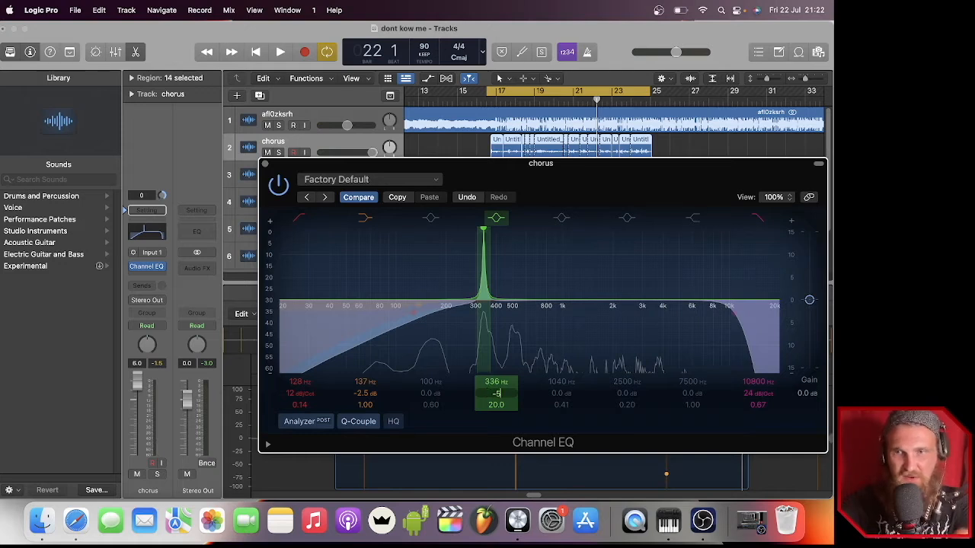
pyautogui.press('Return')
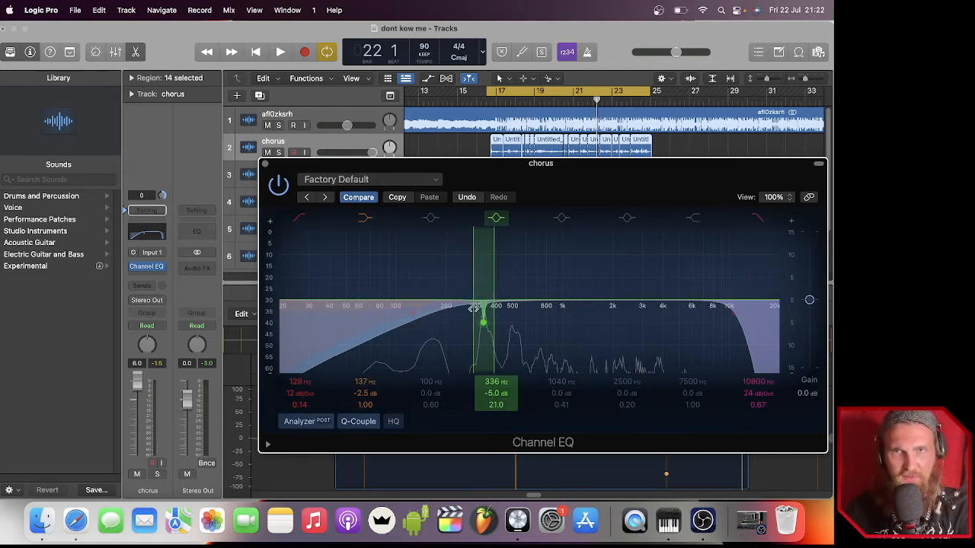
pyautogui.moveTo(473, 308)
pyautogui.mouseDown()
pyautogui.moveTo(457, 309)
pyautogui.moveTo(466, 311)
pyautogui.mouseUp()
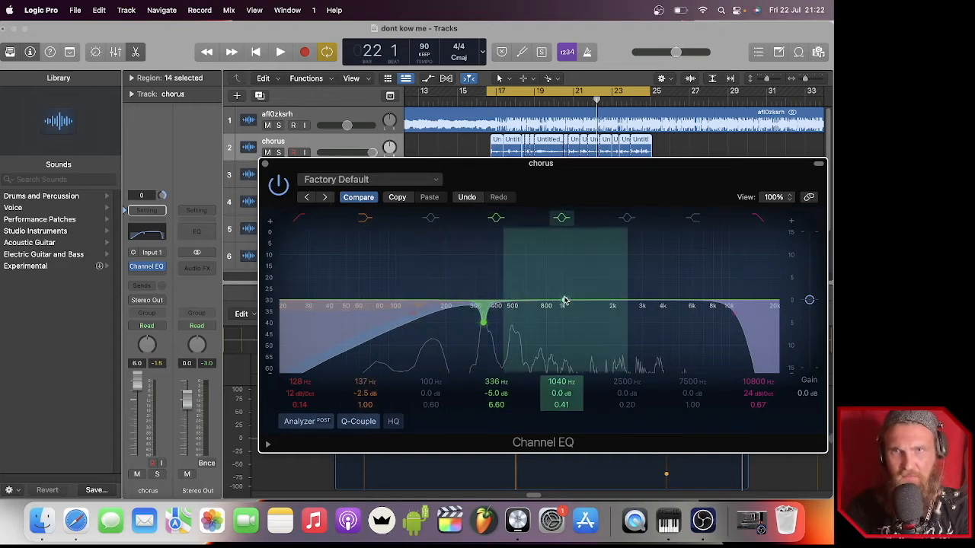
# - Narrow the 1040 Hz band to a Q of 15, sweep it boosted to about 458 Hz during playback, and cut it 5 dB
pyautogui.press('space')
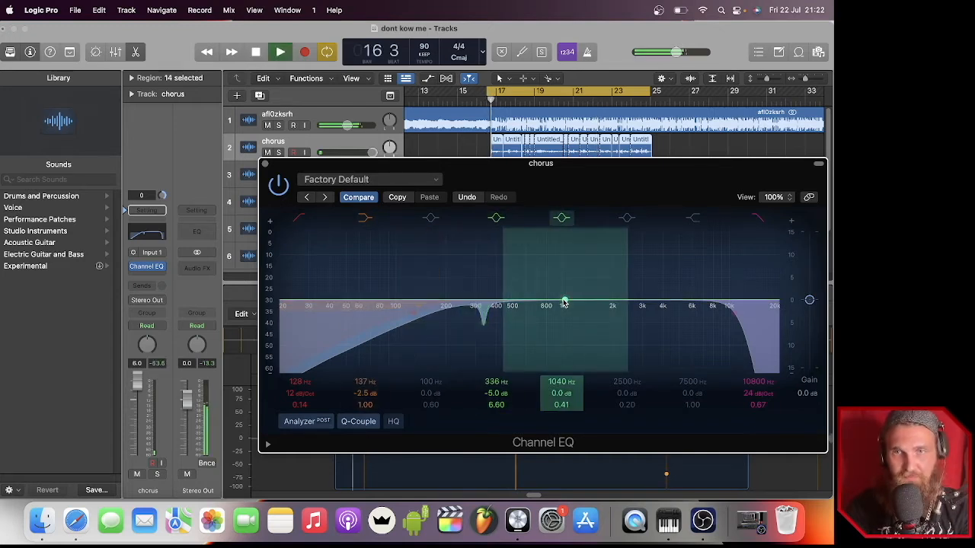
pyautogui.moveTo(565, 303); pyautogui.dragTo(559, 244)
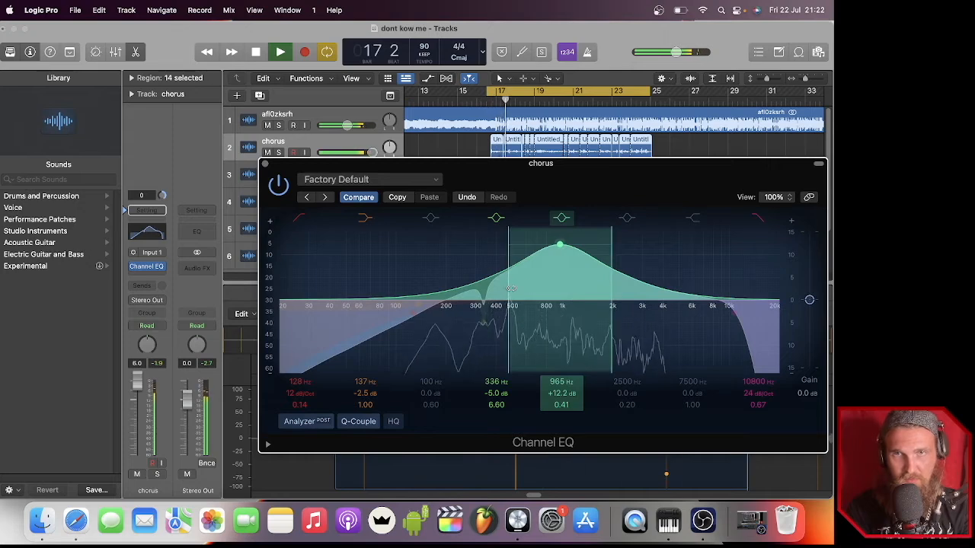
pyautogui.moveTo(505, 278); pyautogui.dragTo(548, 291)
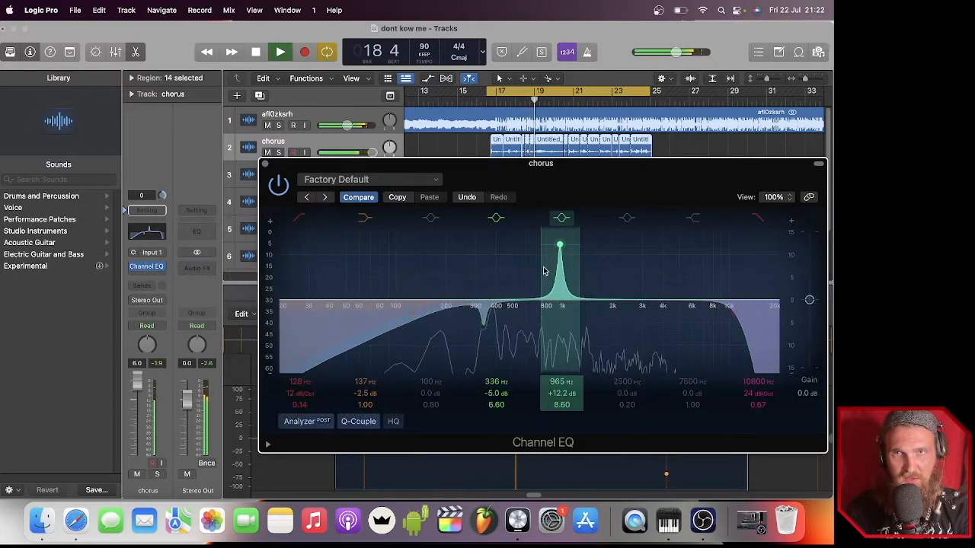
pyautogui.moveTo(543, 265); pyautogui.dragTo(503, 208)
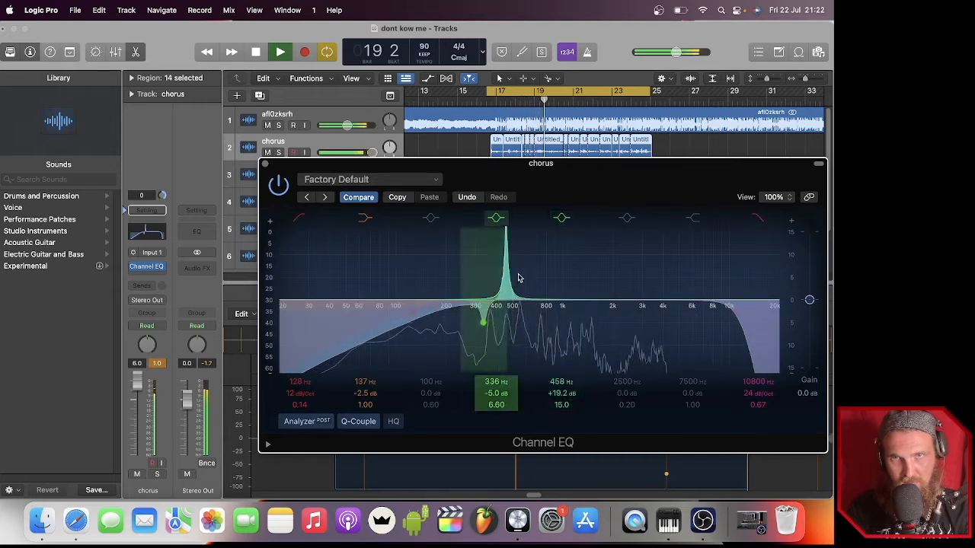
pyautogui.moveTo(505, 235); pyautogui.dragTo(506, 242)
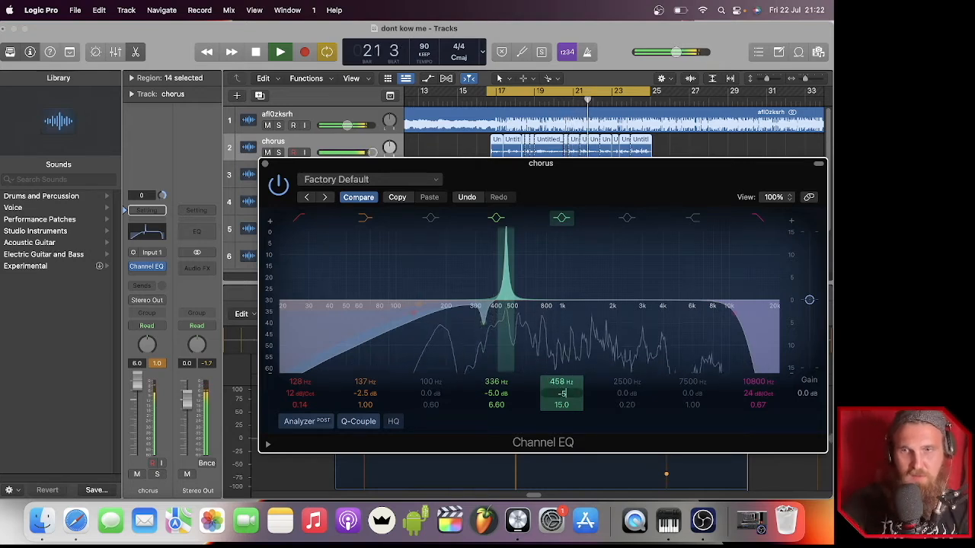
pyautogui.press('Return')
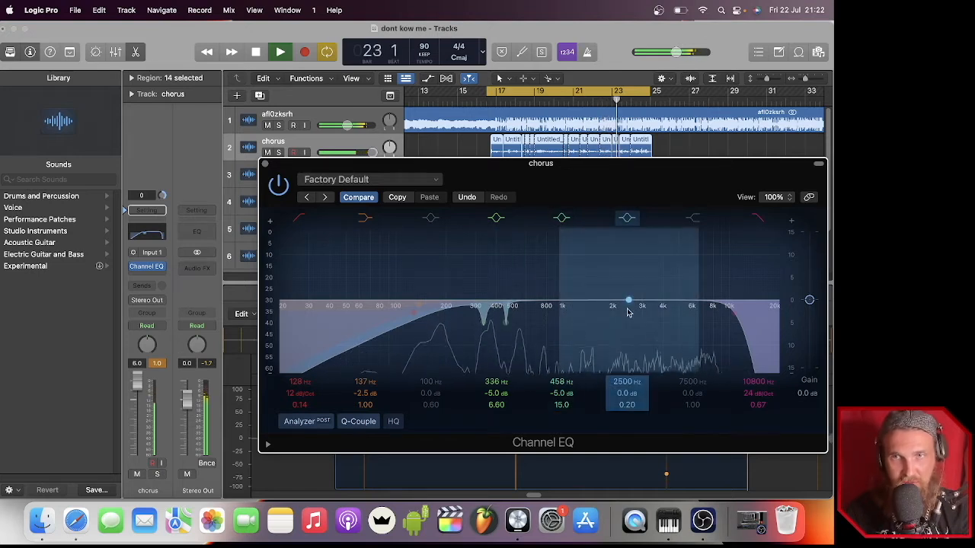
pyautogui.press('space')
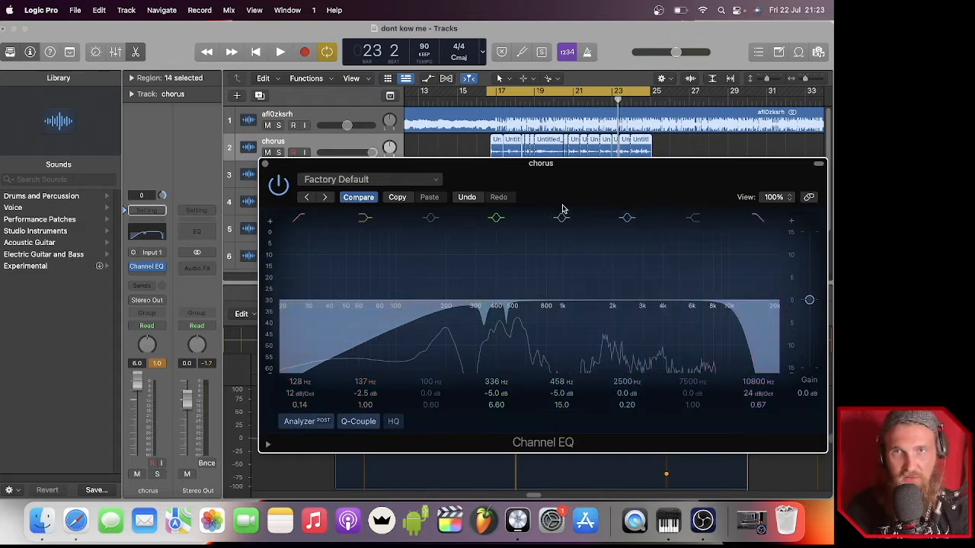
# - Sweep the boosted 2500 Hz band down to about 560 Hz during playback, and set it to a 5 dB cut with a Q of 3.60
pyautogui.press('space')
pyautogui.moveTo(628, 302); pyautogui.dragTo(523, 239)
pyautogui.scroll(10, 573, 285)
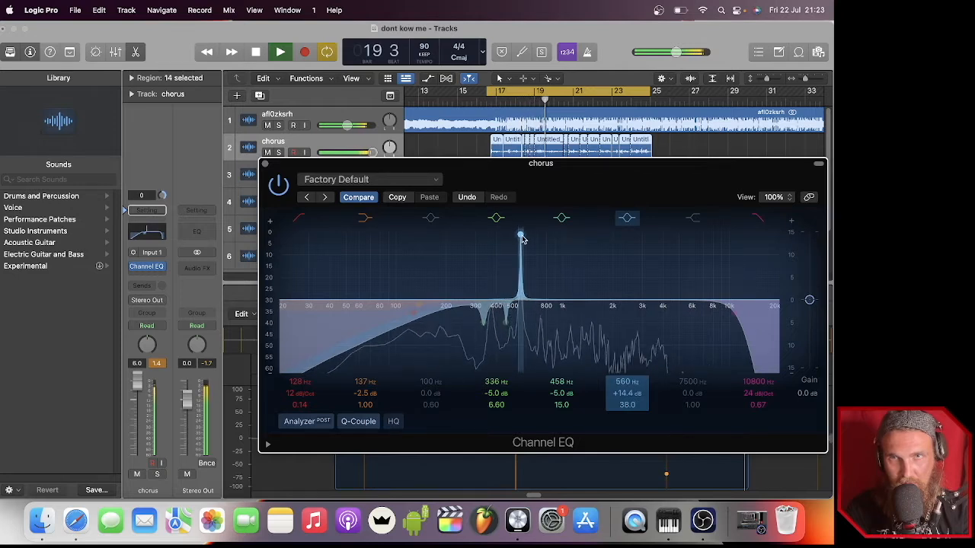
pyautogui.press('space')
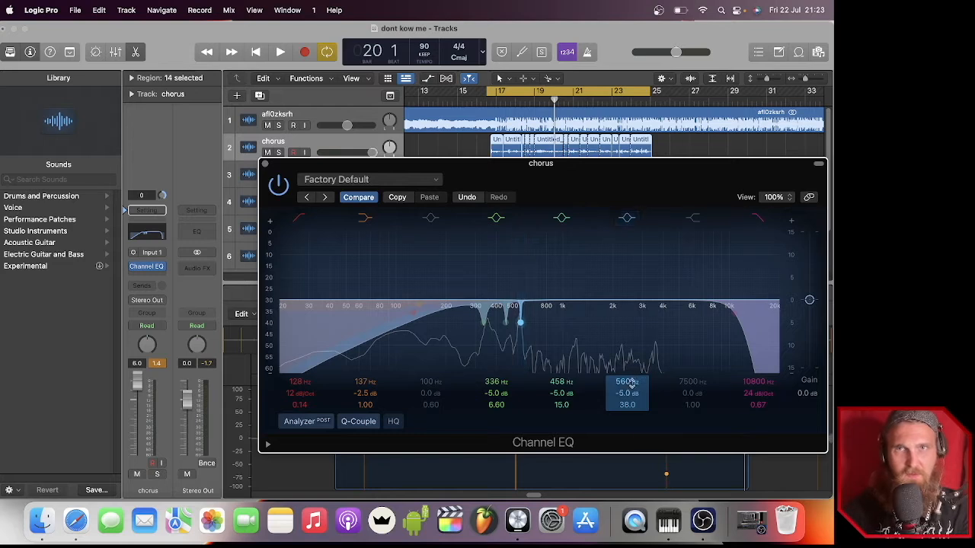
pyautogui.moveTo(518, 300); pyautogui.dragTo(489, 298)
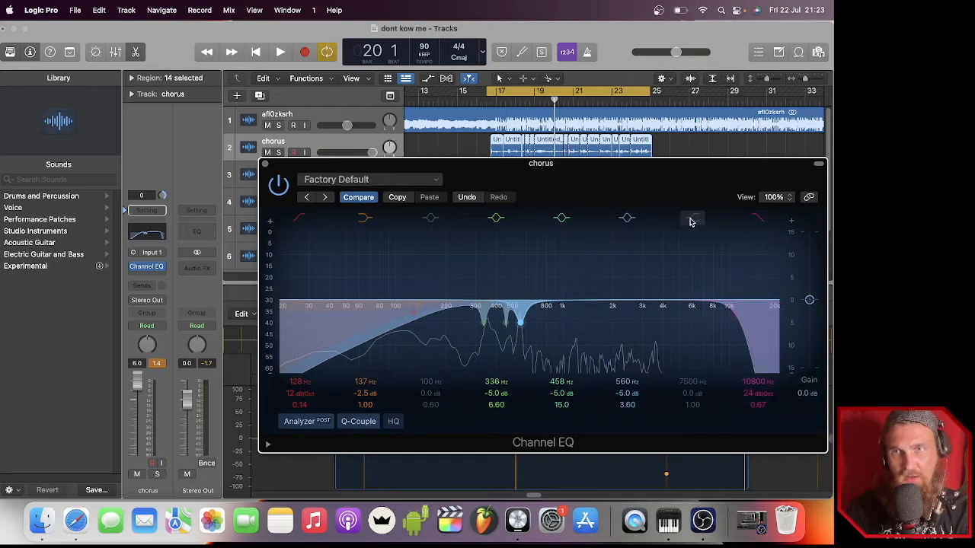
# - Raise the high shelf band by about 6.7 dB at roughly 9650 Hz while auditioning the chorus
pyautogui.press('space')
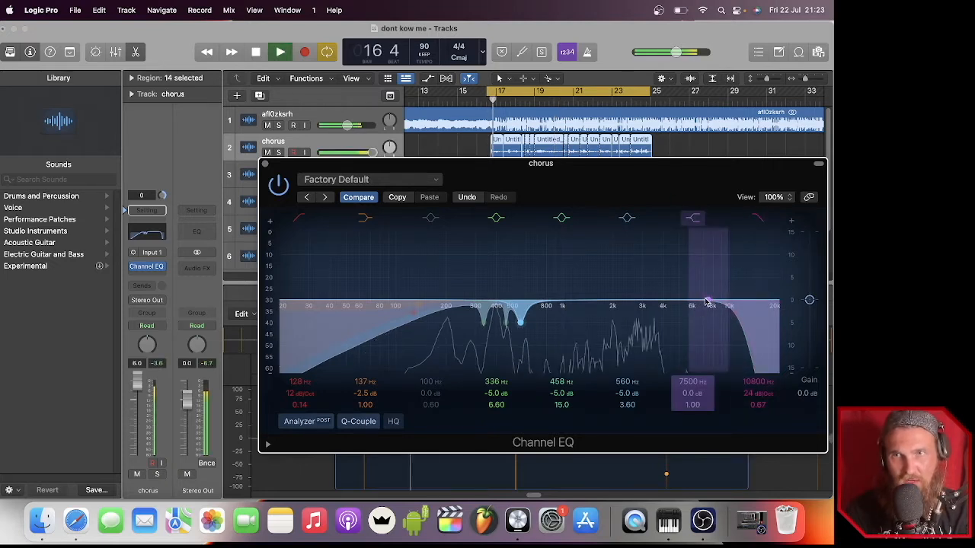
pyautogui.moveTo(708, 305)
pyautogui.mouseDown()
pyautogui.moveTo(726, 255)
pyautogui.moveTo(722, 169)
pyautogui.moveTo(721, 445)
pyautogui.moveTo(739, 375)
pyautogui.moveTo(742, 248)
pyautogui.moveTo(742, 256)
pyautogui.moveTo(701, 259)
pyautogui.moveTo(684, 285)
pyautogui.moveTo(714, 286)
pyautogui.mouseUp()
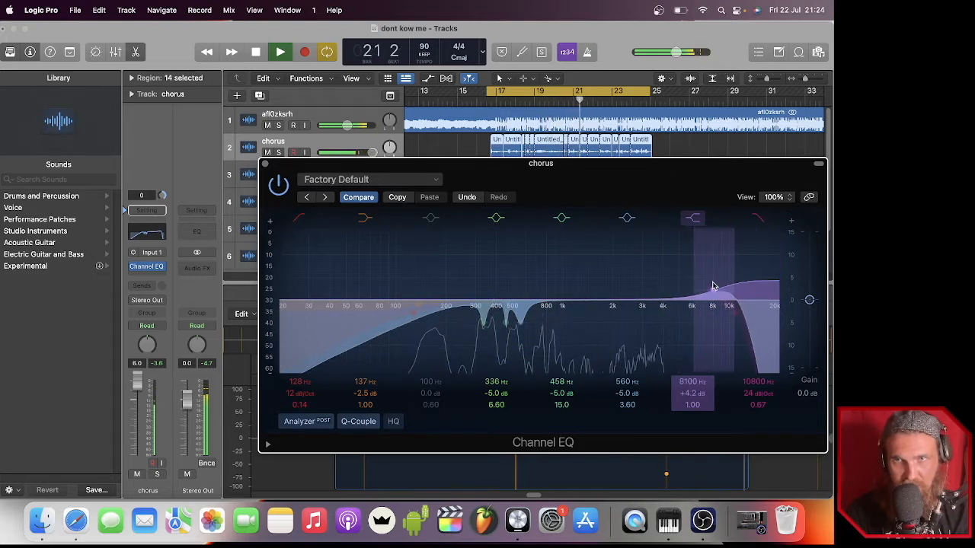
pyautogui.moveTo(714, 278); pyautogui.dragTo(746, 278)
pyautogui.moveTo(729, 269); pyautogui.dragTo(726, 272)
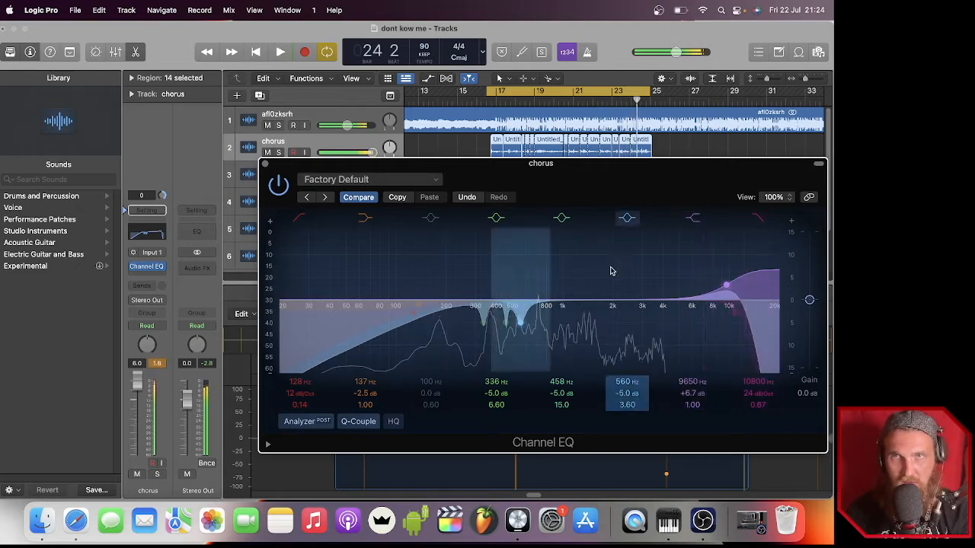
pyautogui.press('space')
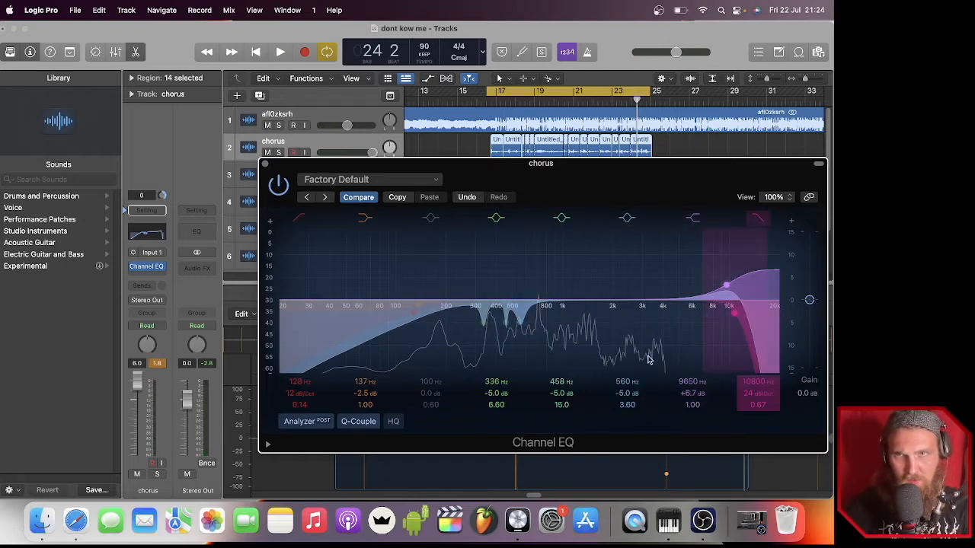
# - Close the Channel EQ and replay the chorus, comparing the vocal with the EQ bypassed and active
pyautogui.click(265, 165)
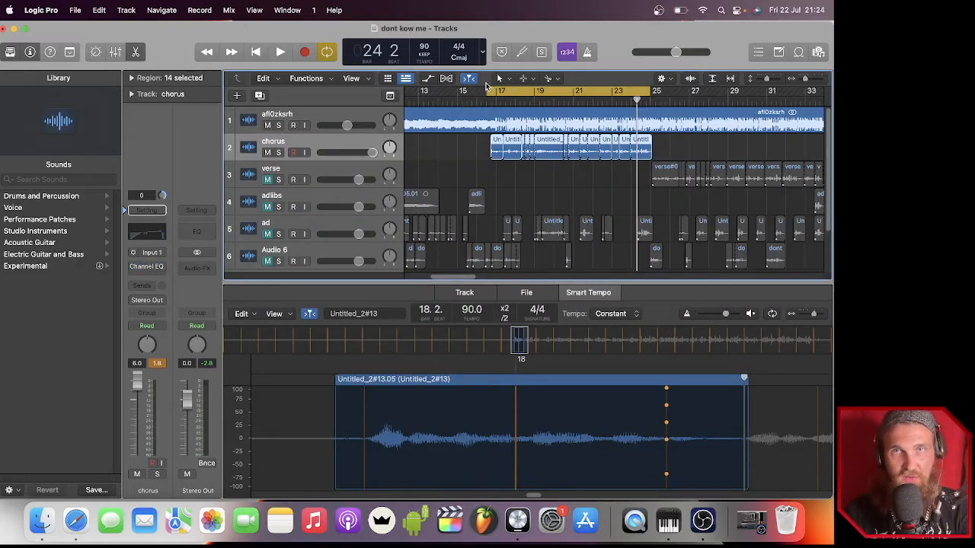
pyautogui.click(487, 98)
pyautogui.press('space')
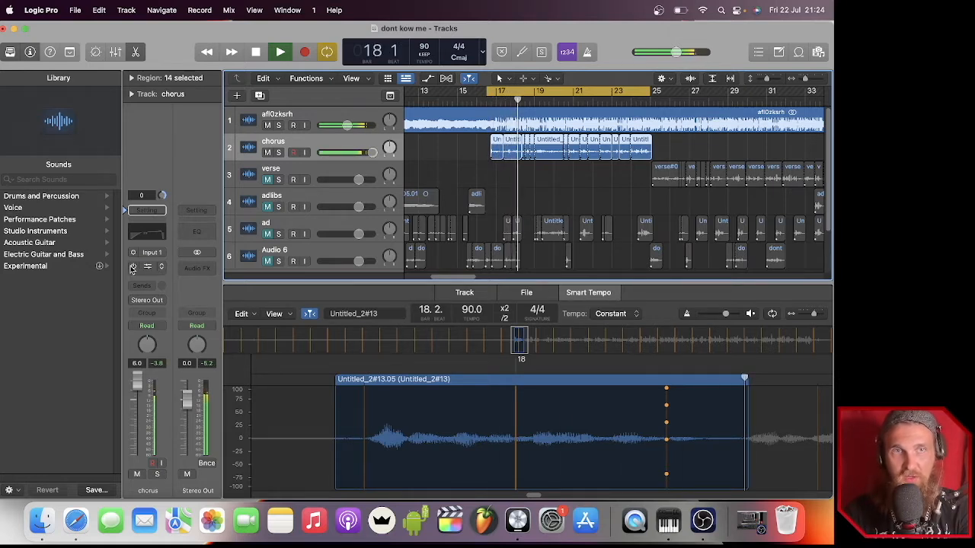
pyautogui.click(133, 267)
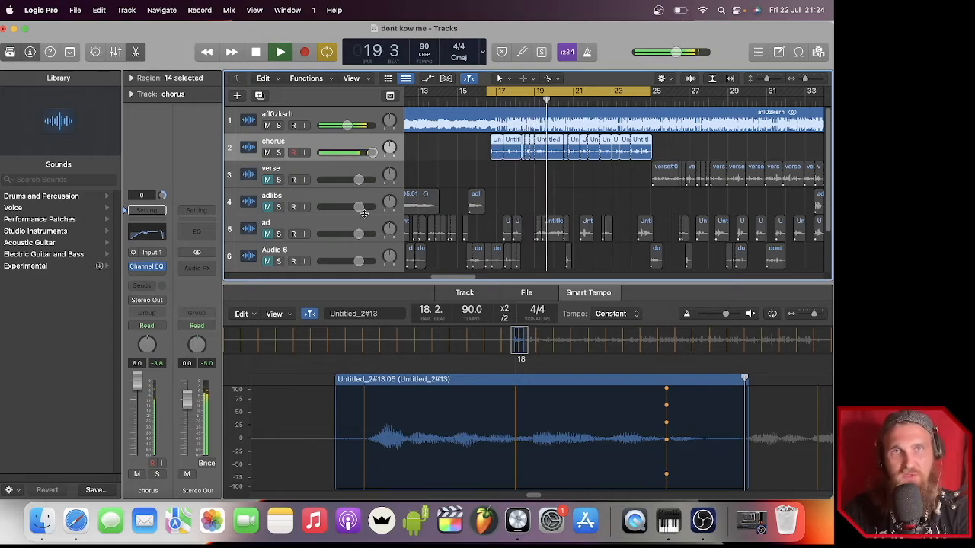
pyautogui.press('space')
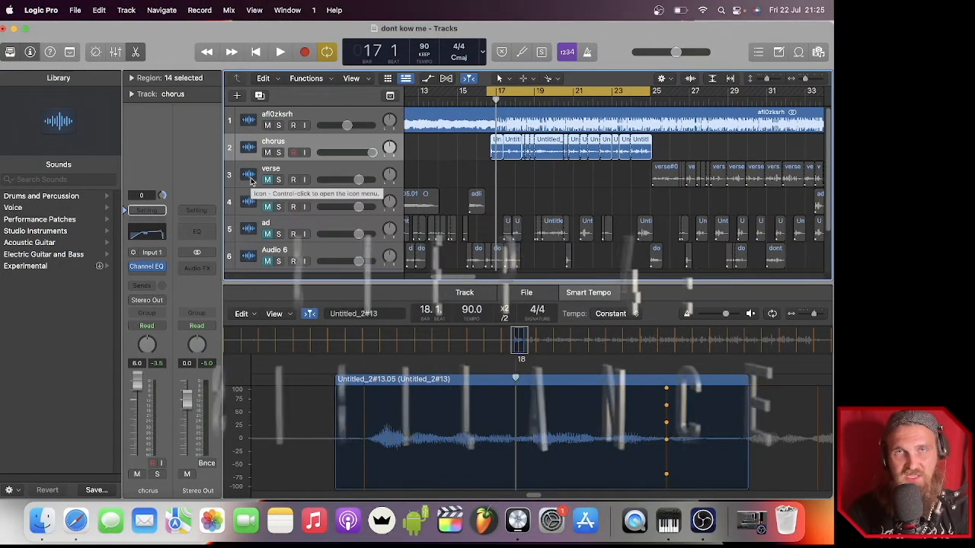
pyautogui.press('space')
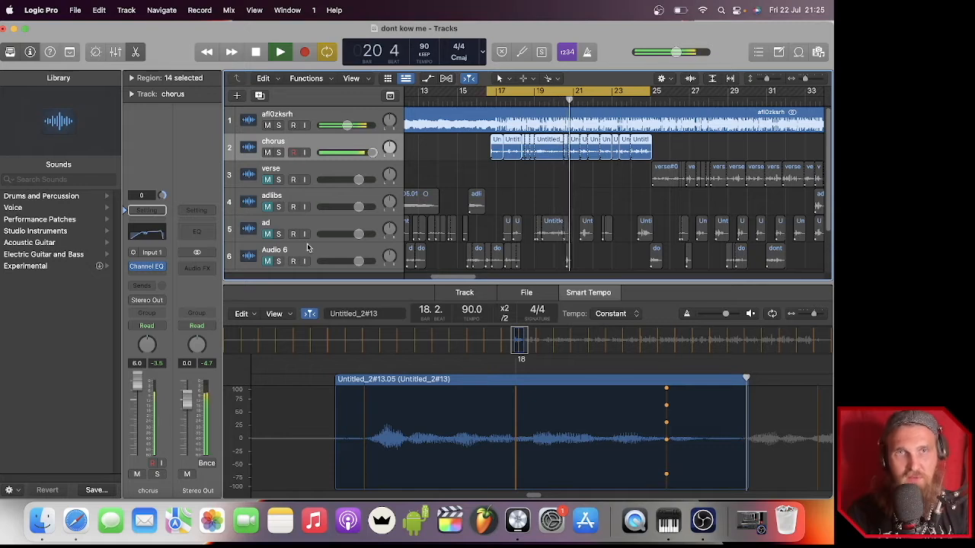
pyautogui.press('space')
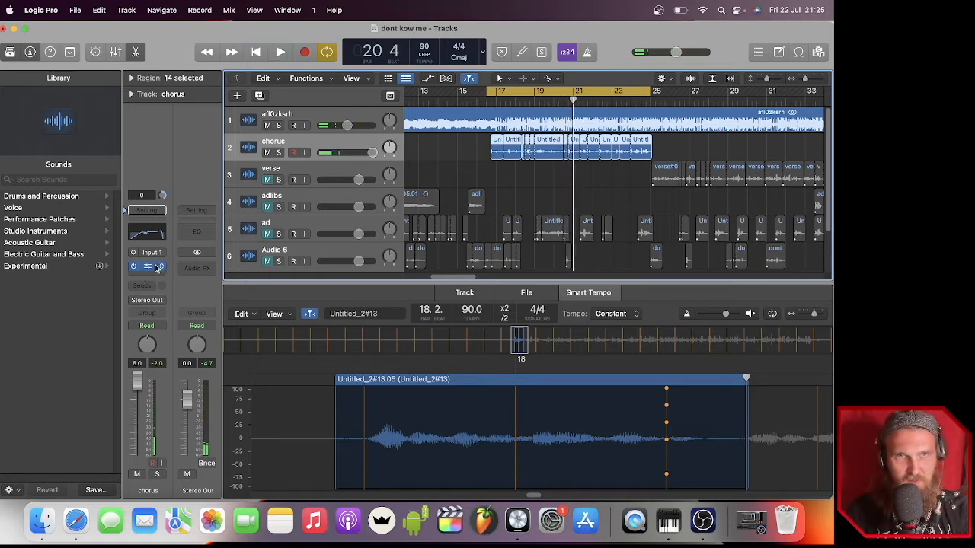
# - Add a mono DeEsser 2 to the chorus track, set its threshold to -5.2 dB during playback, and close it
pyautogui.click(156, 274)
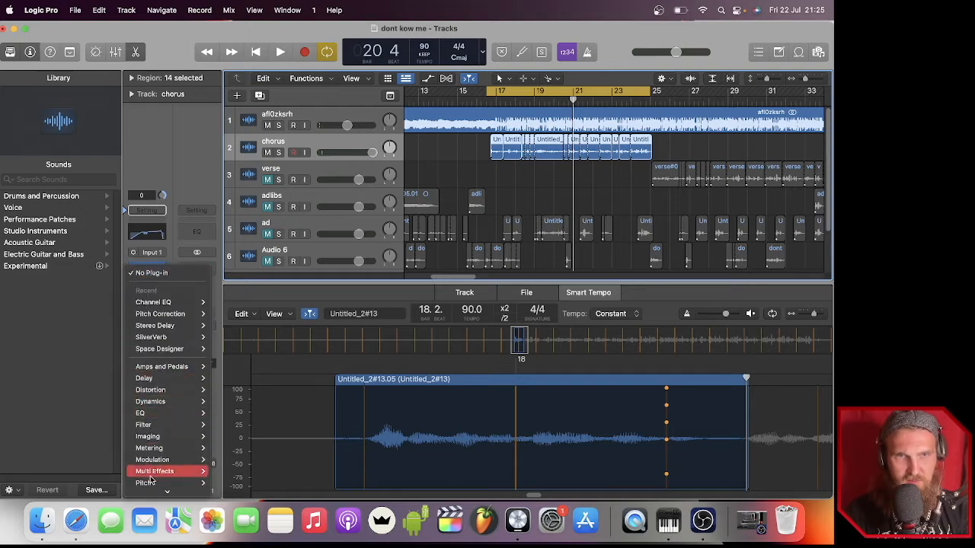
pyautogui.moveTo(174, 401)
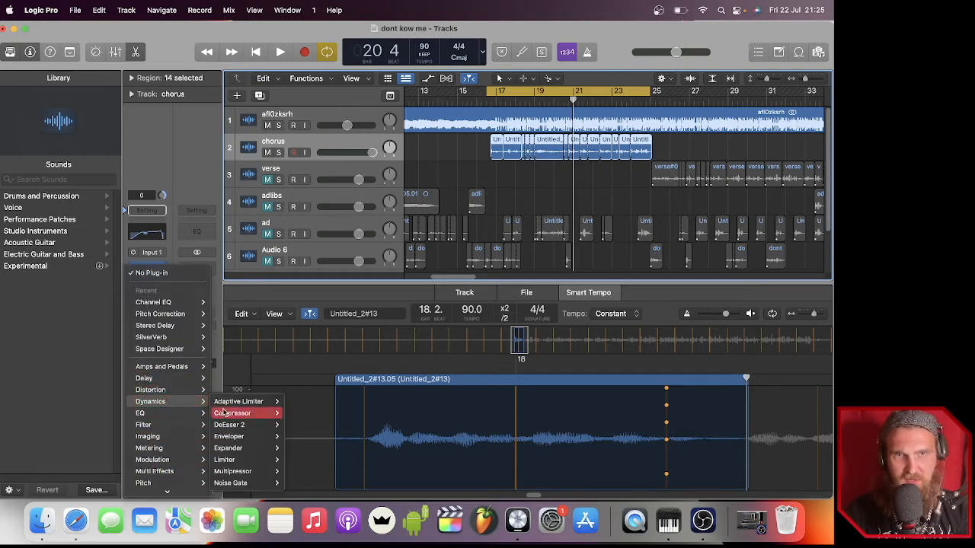
pyautogui.moveTo(251, 441)
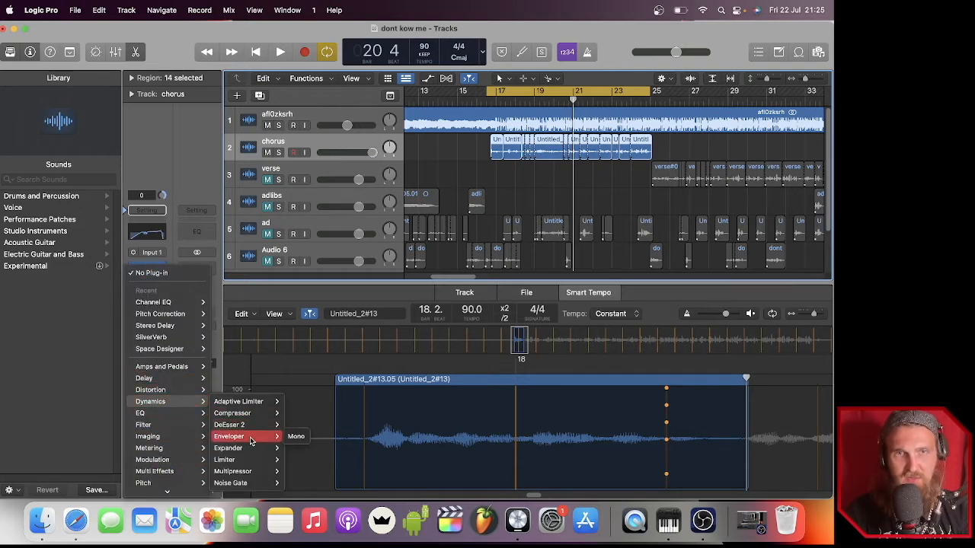
pyautogui.click(294, 426)
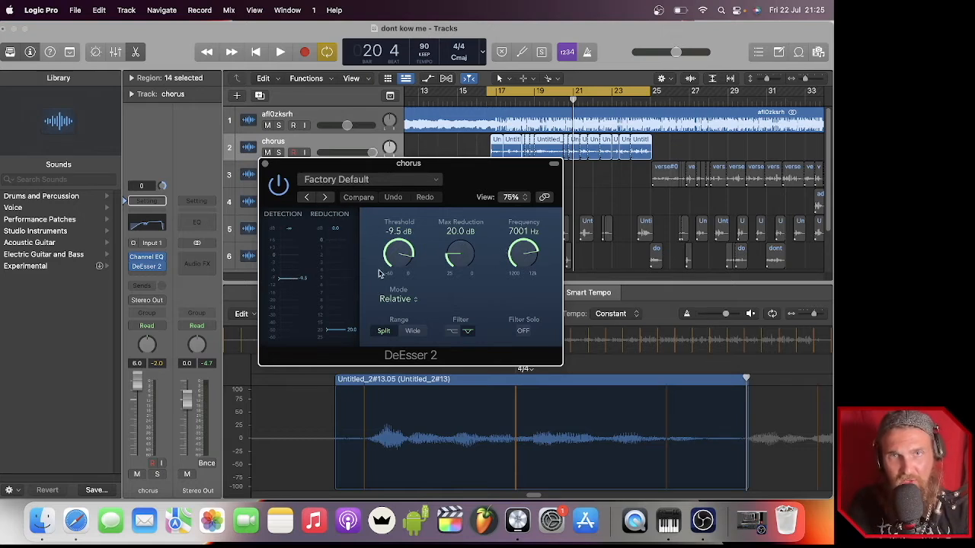
pyautogui.press('space')
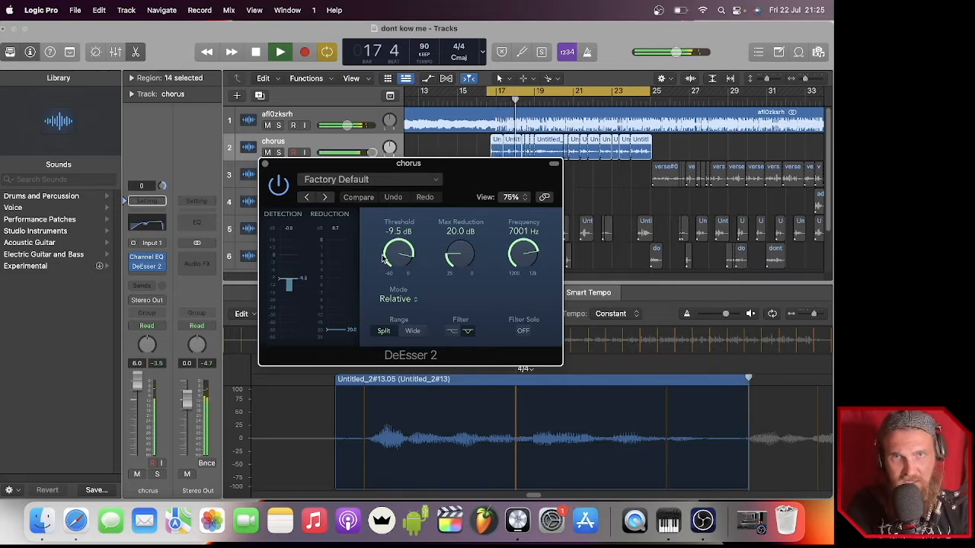
pyautogui.moveTo(384, 259)
pyautogui.mouseDown()
pyautogui.moveTo(386, 244)
pyautogui.moveTo(388, 256)
pyautogui.mouseUp()
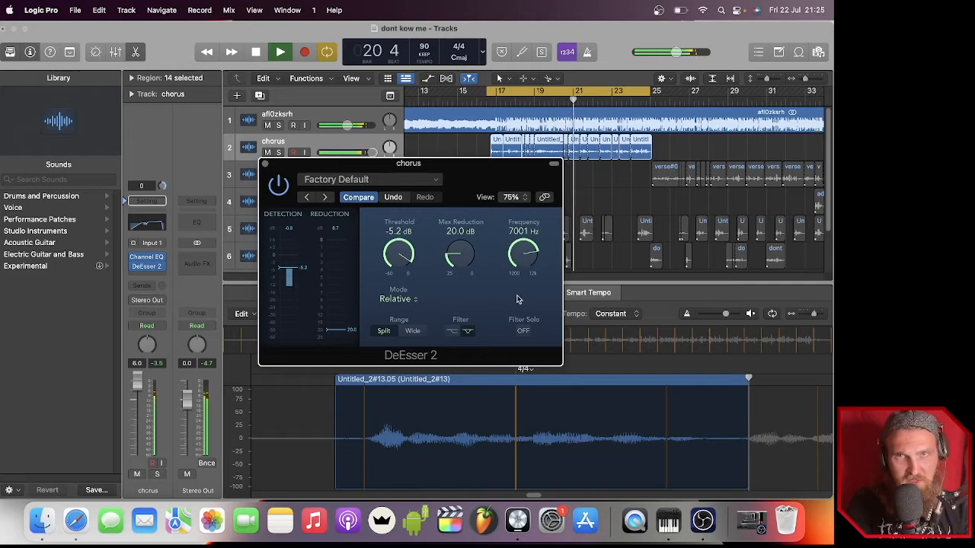
pyautogui.press('space')
pyautogui.click(264, 165)
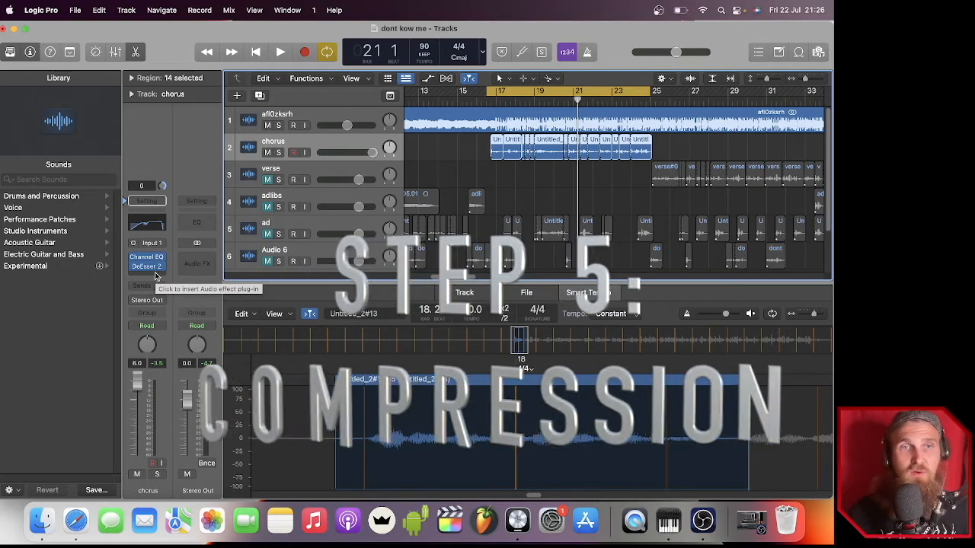
# - Add a mono Compressor to the chorus track, with the threshold at about -23 dB and the make-up gain at about 3 dB
pyautogui.click(157, 277)
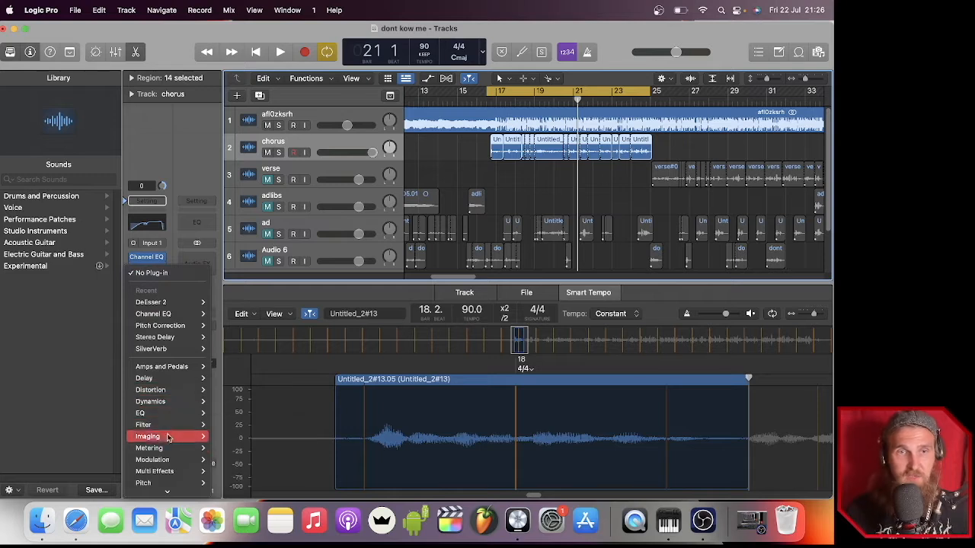
pyautogui.moveTo(181, 392)
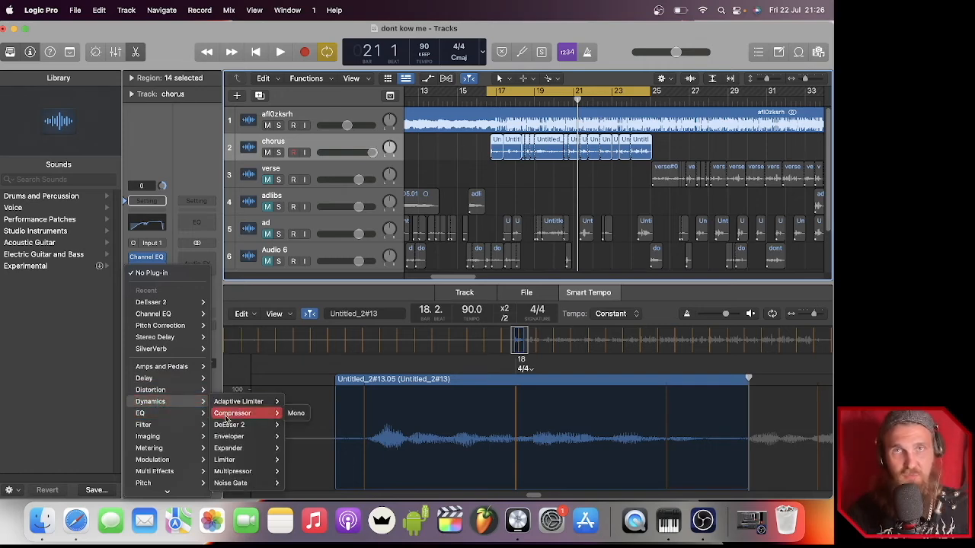
pyautogui.click(296, 414)
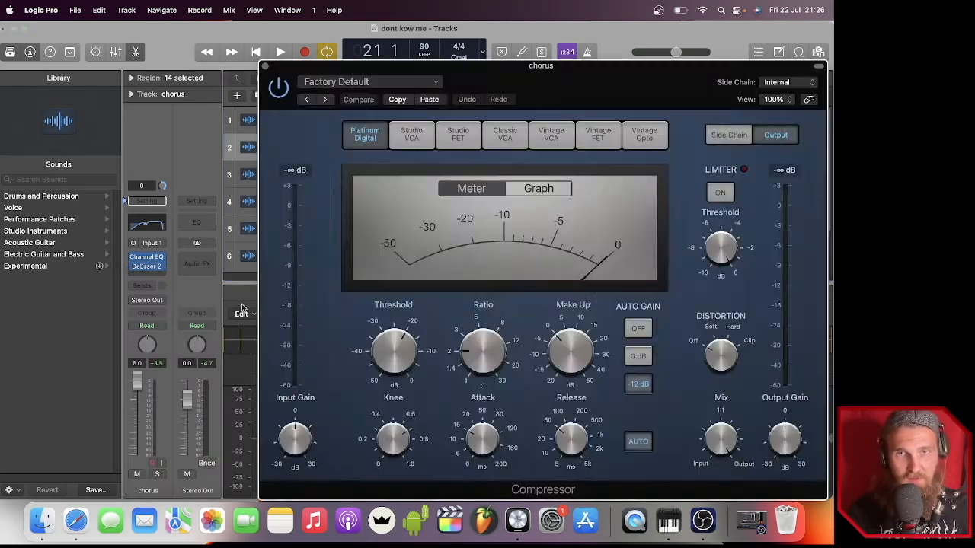
pyautogui.moveTo(508, 78); pyautogui.dragTo(423, 102)
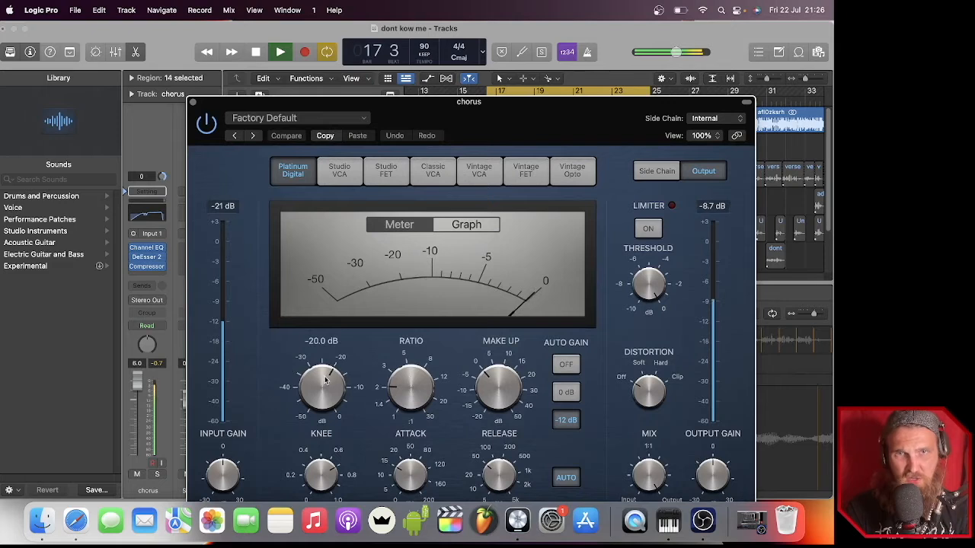
pyautogui.moveTo(325, 381); pyautogui.dragTo(324, 392)
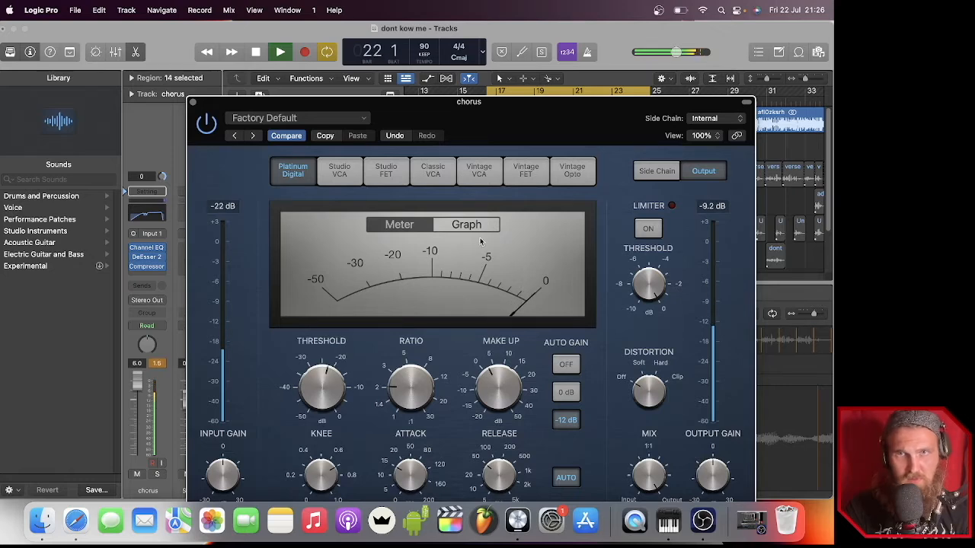
pyautogui.moveTo(495, 142); pyautogui.dragTo(488, 108)
pyautogui.press('space')
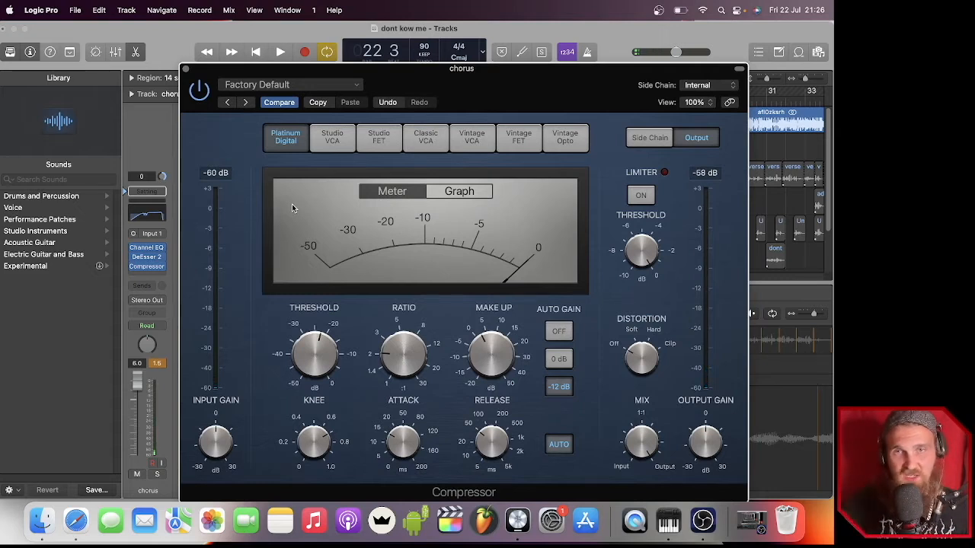
# - Replay the chorus to audition the compressed vocal with the Compressor open and closed
pyautogui.press('space')
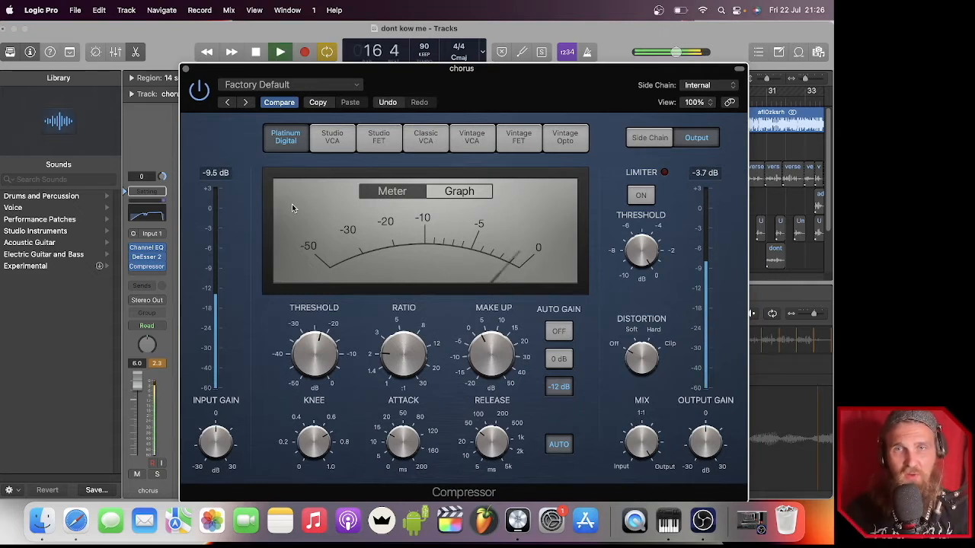
pyautogui.press('space')
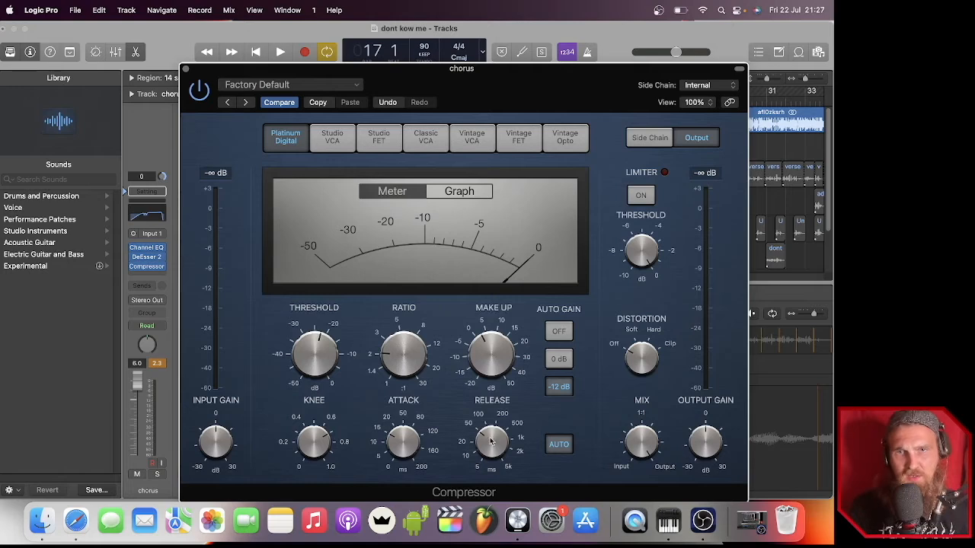
pyautogui.click(185, 70)
pyautogui.press('space')
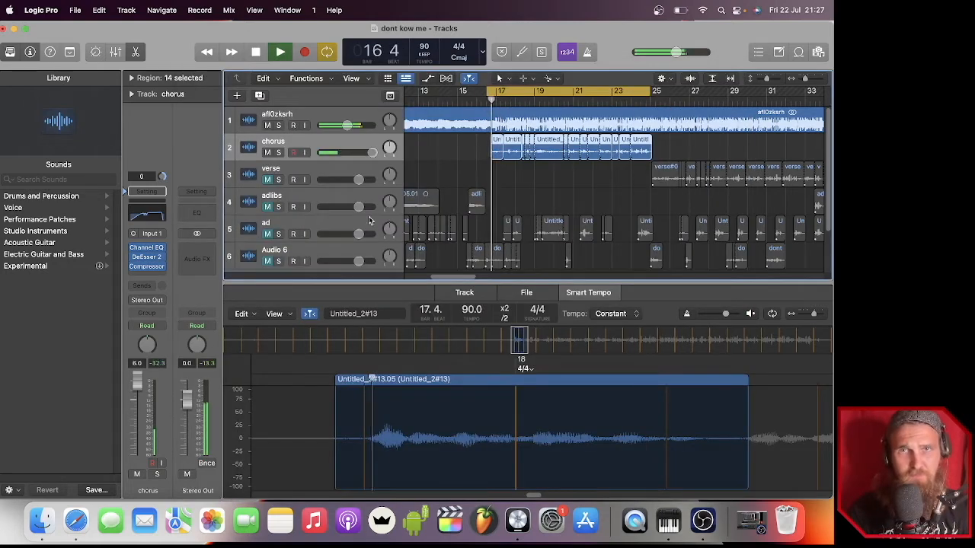
pyautogui.press('space')
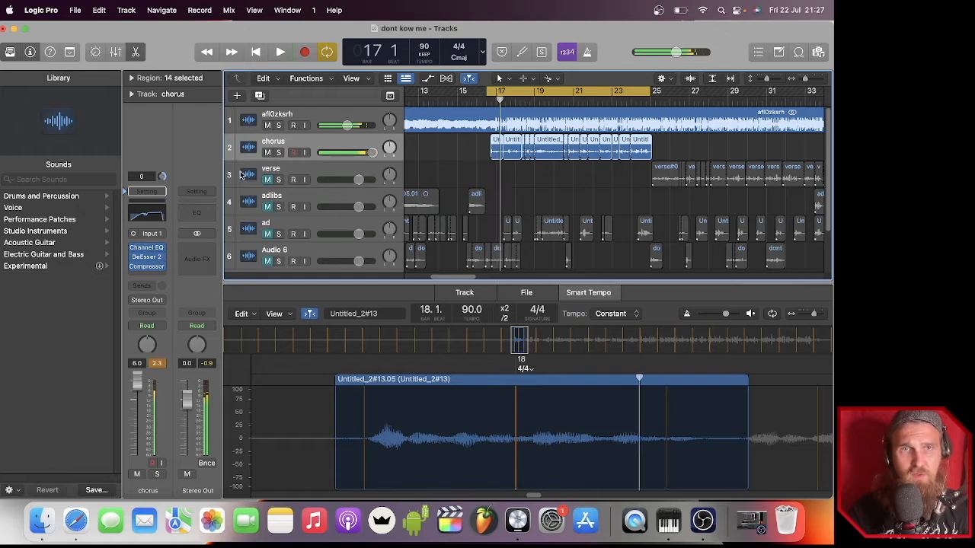
# - Lower the Compressor's output gain to -2.0 dB, audition the chorus, and bring the chorus track's volume back to about 0 dB
pyautogui.click(150, 267)
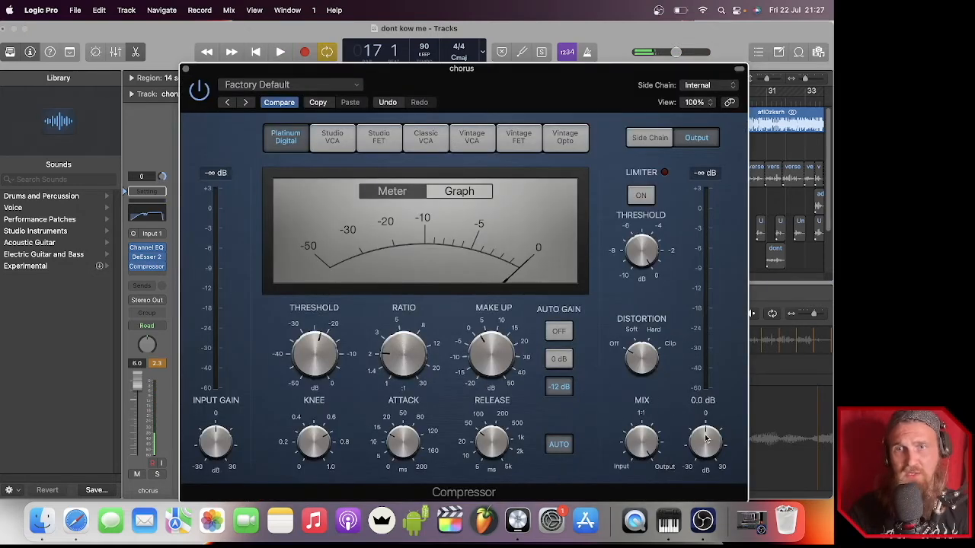
pyautogui.moveTo(706, 435); pyautogui.dragTo(704, 440)
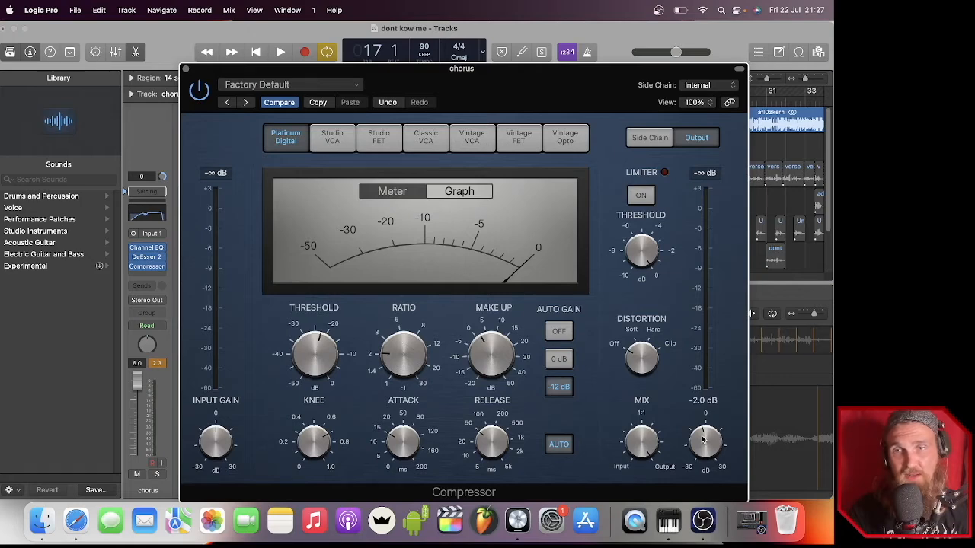
pyautogui.press('space')
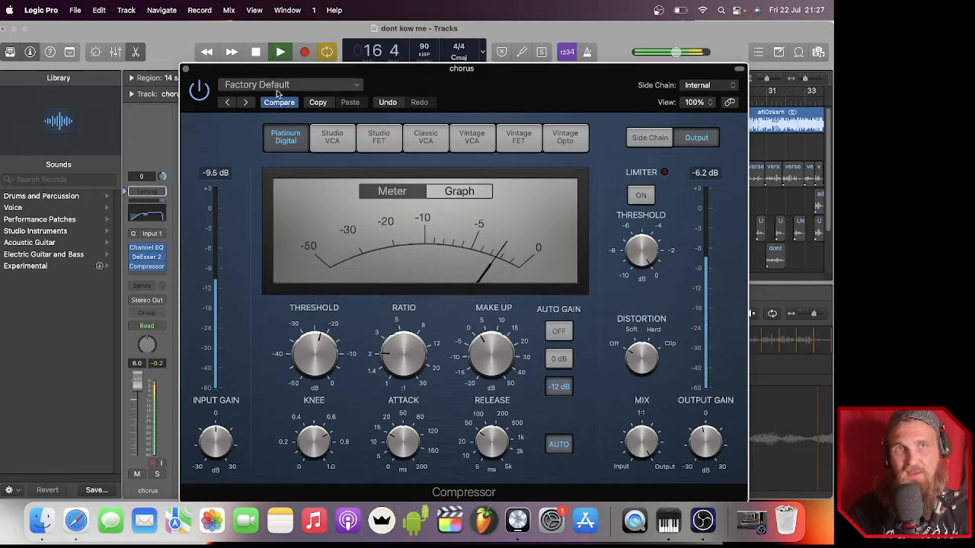
pyautogui.press('space')
pyautogui.click(185, 69)
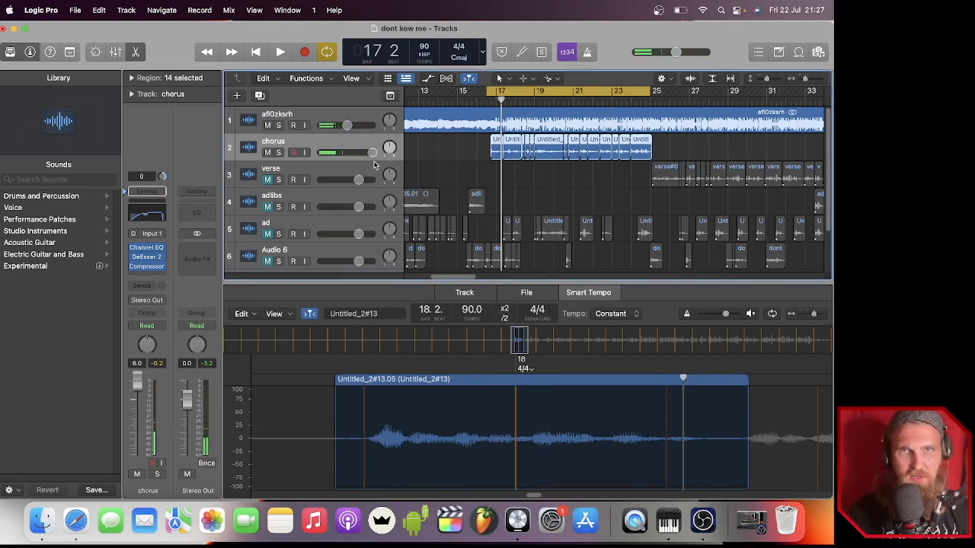
pyautogui.moveTo(372, 152); pyautogui.dragTo(358, 153)
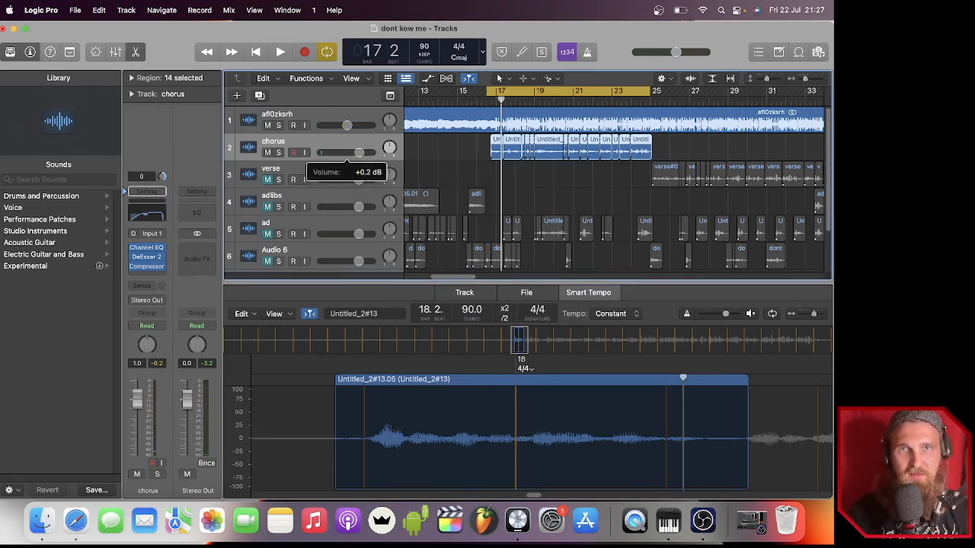
# - Add a second mono Compressor to the chorus track and switch it to the Vintage Opto model
pyautogui.click(147, 278)
pyautogui.moveTo(163, 313)
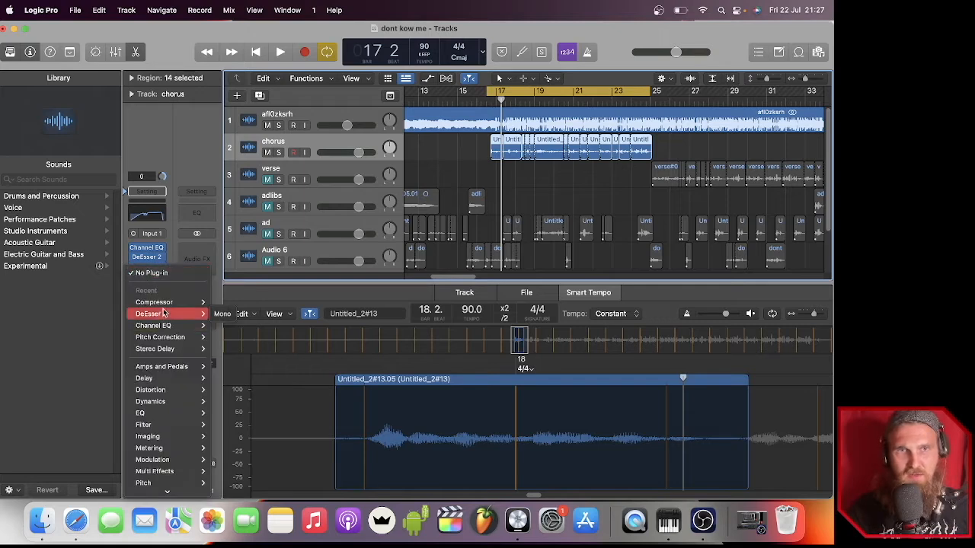
pyautogui.click(222, 302)
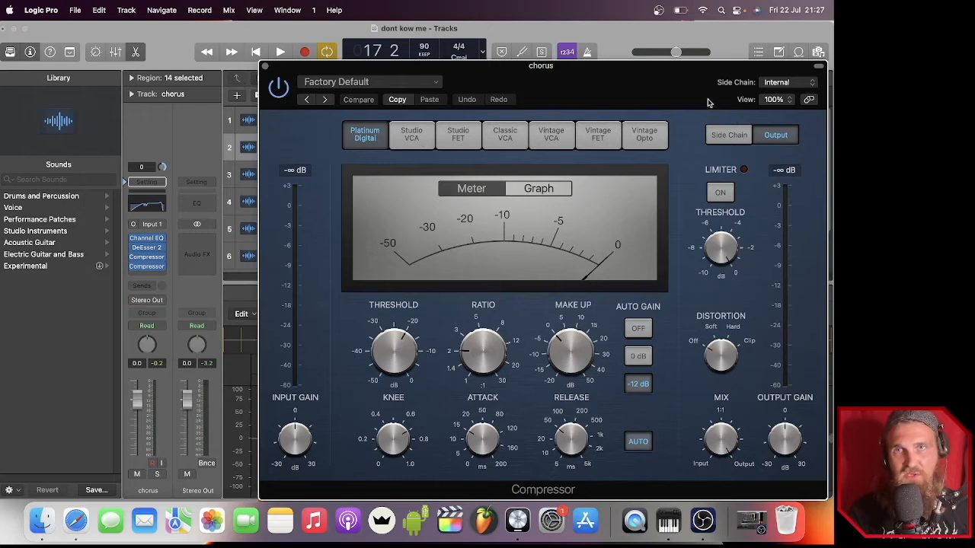
pyautogui.click(647, 135)
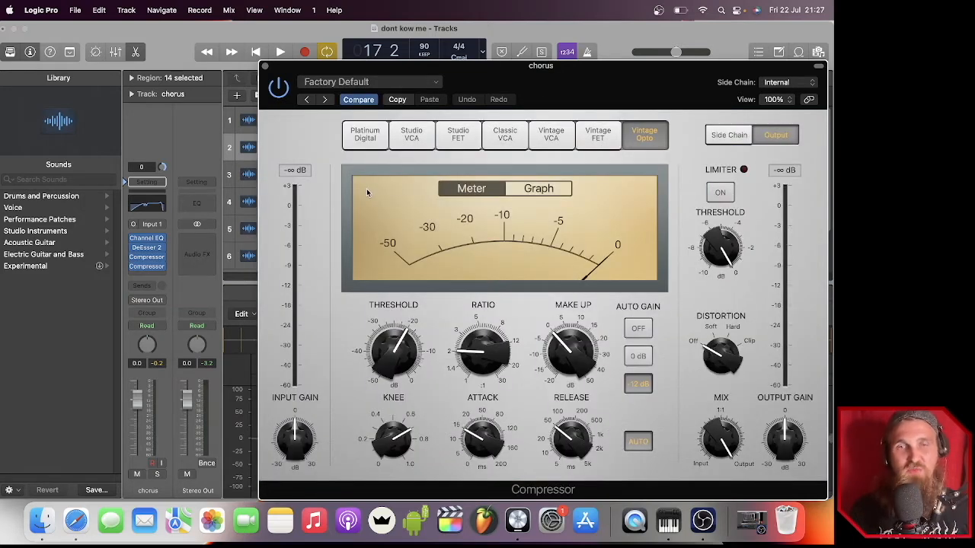
# - During playback, set the Vintage Opto compressor's threshold to about -26 dB, ratio to 2.4:1 and make-up gain to about 2 dB
pyautogui.press('space')
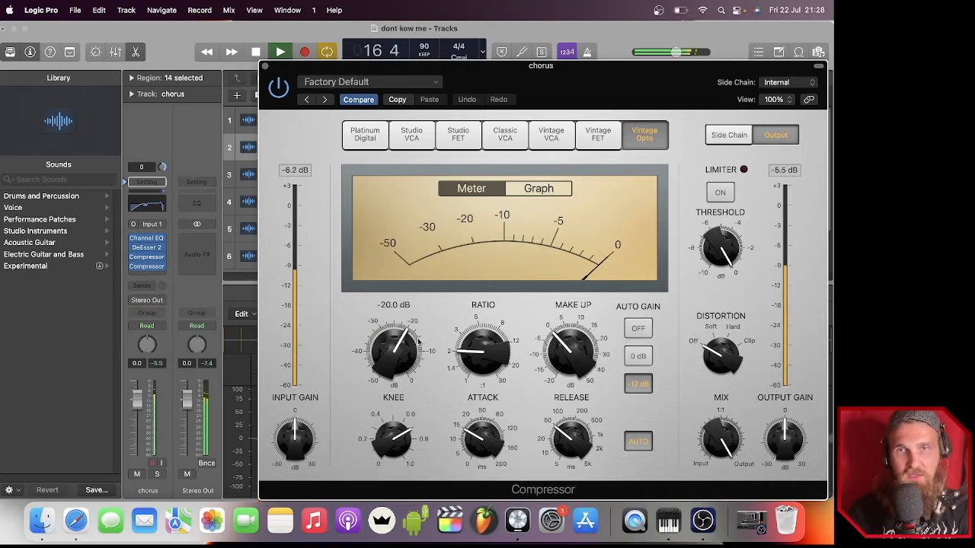
pyautogui.moveTo(397, 345)
pyautogui.moveTo(394, 343); pyautogui.dragTo(394, 351)
pyautogui.moveTo(564, 335)
pyautogui.moveTo(563, 335); pyautogui.dragTo(562, 339)
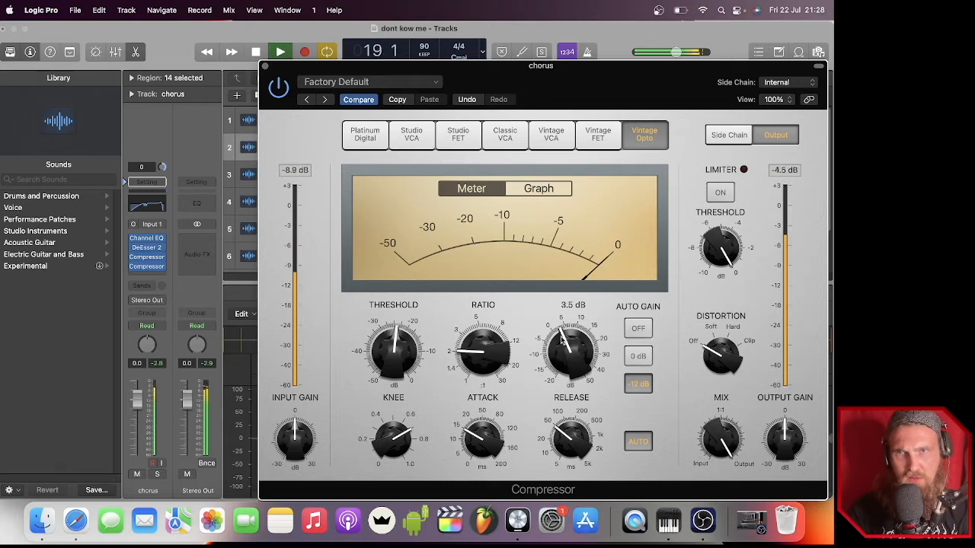
pyautogui.moveTo(392, 344)
pyautogui.mouseDown()
pyautogui.moveTo(389, 366)
pyautogui.moveTo(388, 346)
pyautogui.mouseUp()
pyautogui.moveTo(468, 360); pyautogui.dragTo(466, 352)
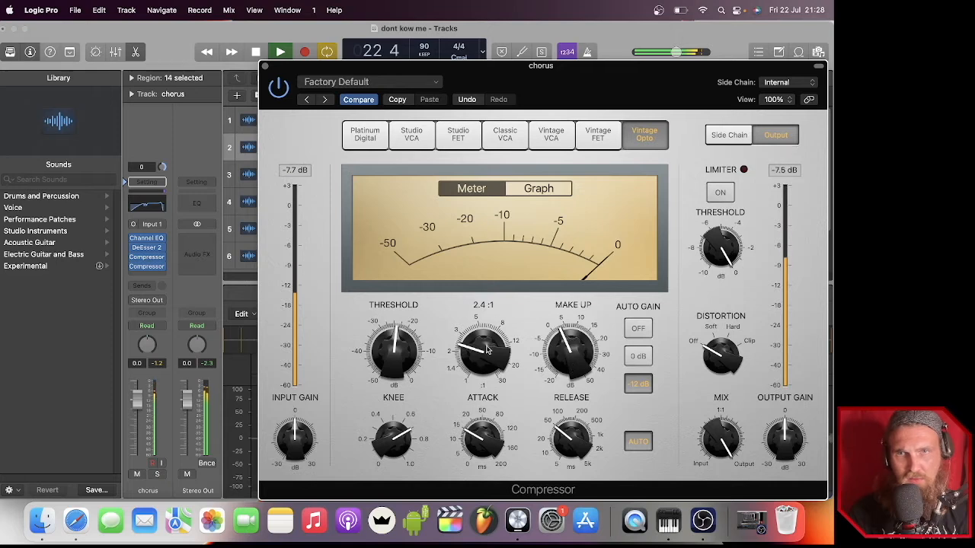
pyautogui.moveTo(562, 343); pyautogui.dragTo(567, 351)
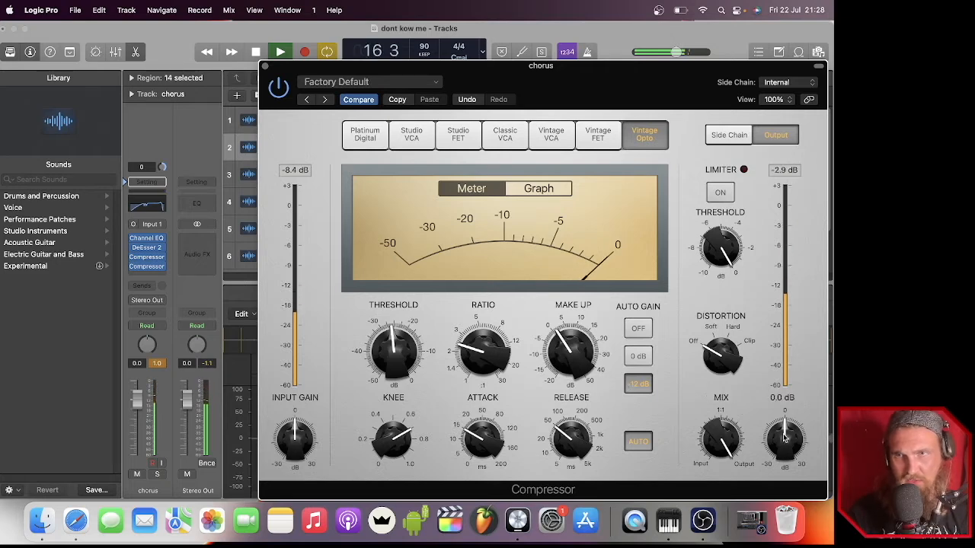
# - Lower the Vintage Opto compressor's output gain, close the plug-in and stop playback
pyautogui.moveTo(785, 438); pyautogui.dragTo(783, 440)
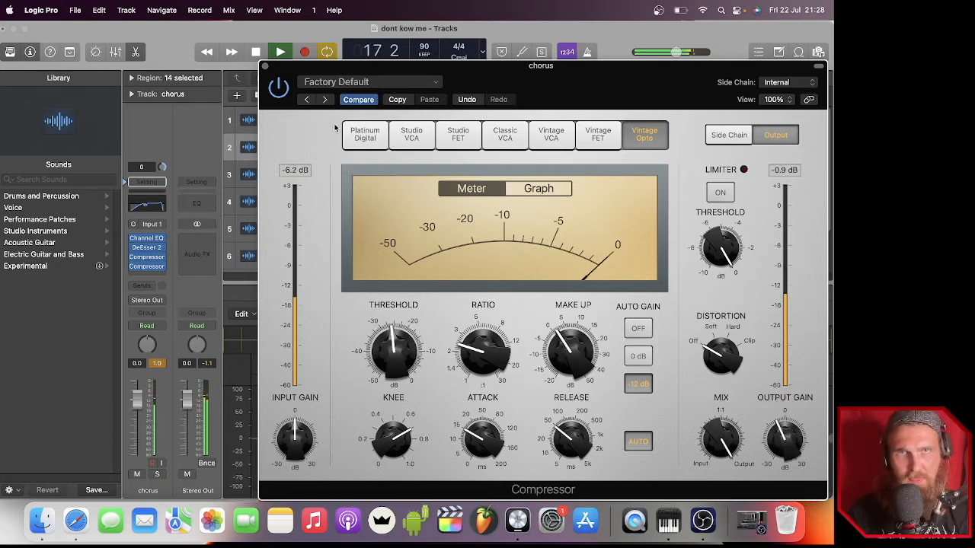
pyautogui.click(265, 66)
pyautogui.press('space')
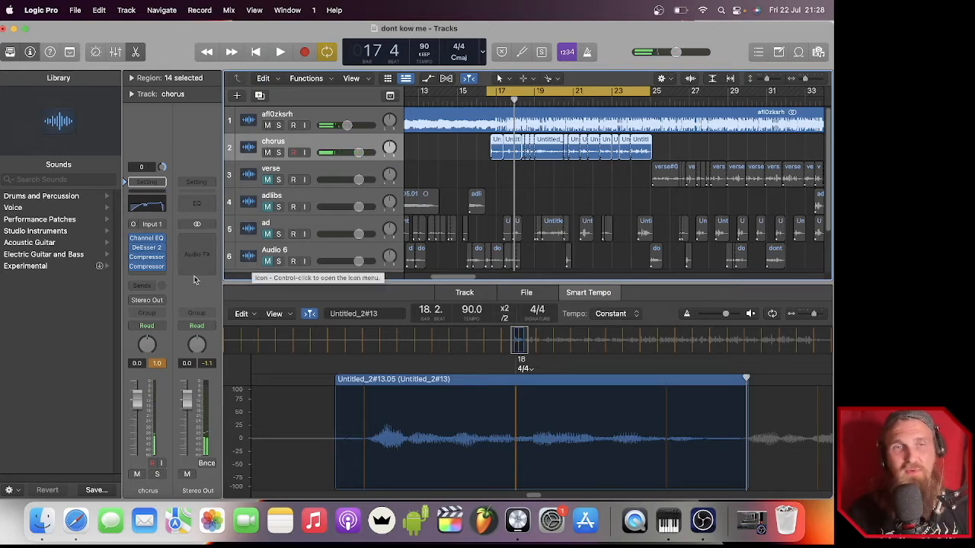
# - Add a third mono Compressor to the chorus track and switch it to the Studio FET model
pyautogui.click(147, 276)
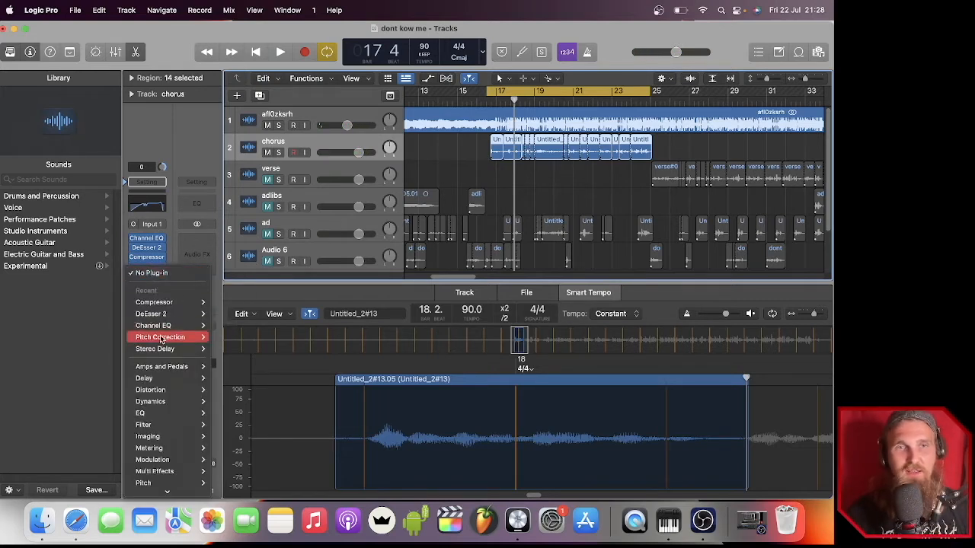
pyautogui.moveTo(174, 307)
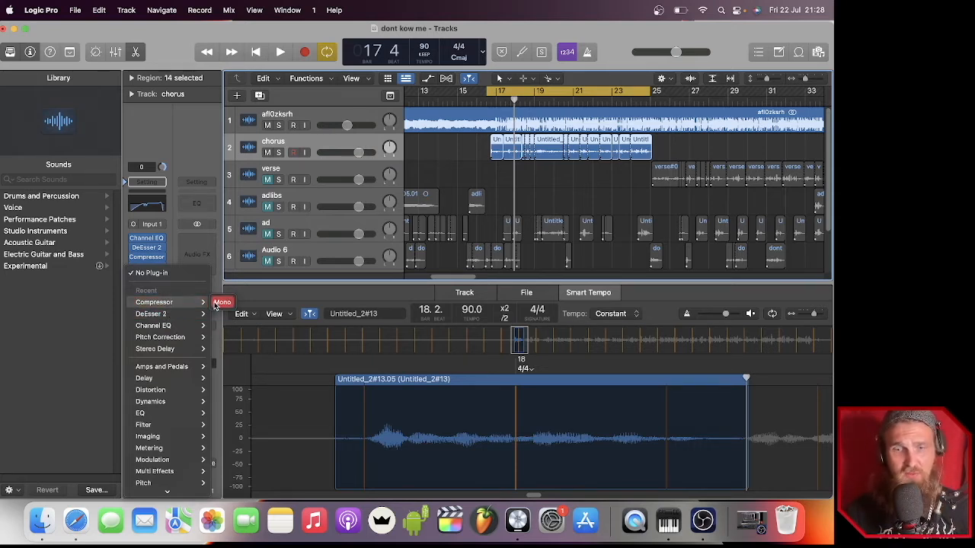
pyautogui.click(221, 303)
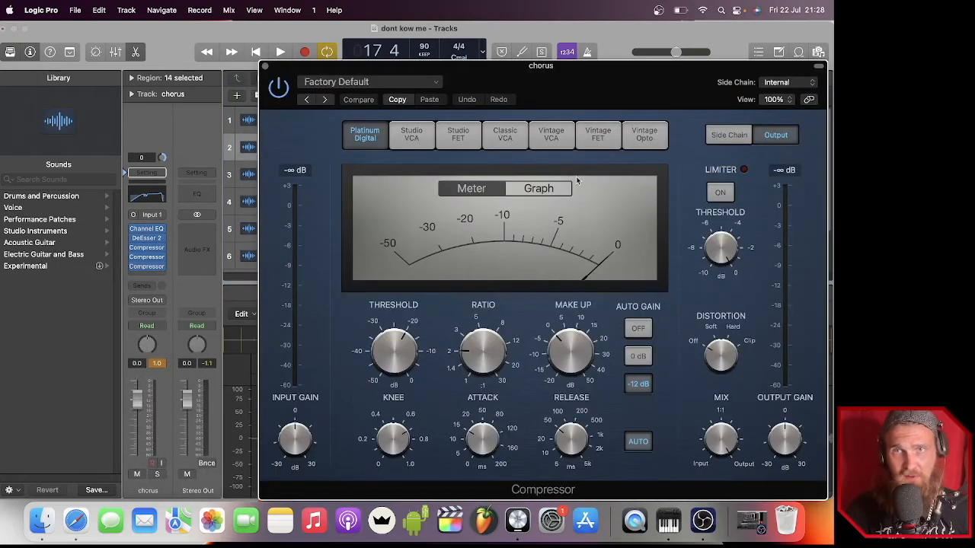
pyautogui.click(444, 140)
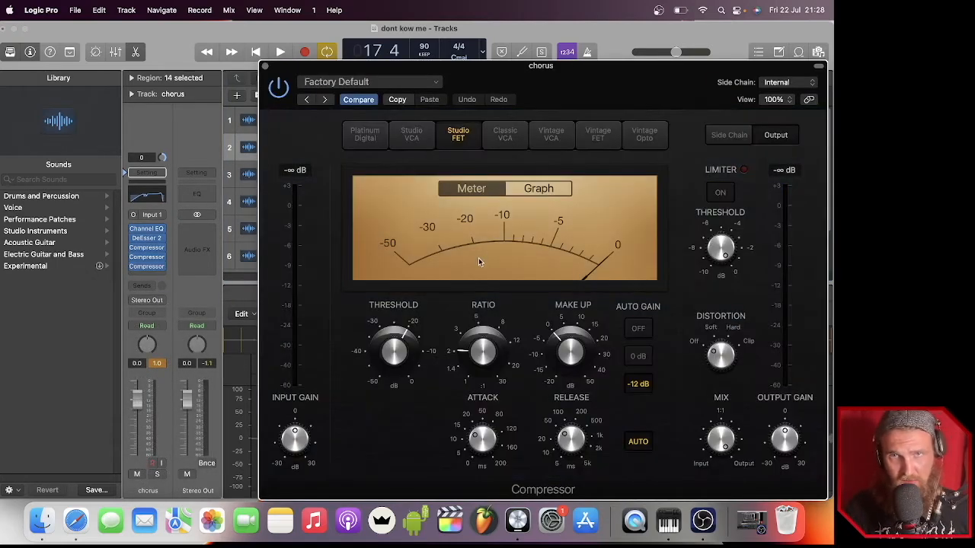
# - Audition the Studio VCA and Vintage VCA models on the chorus track's third Compressor, settling on Classic VCA
pyautogui.click(412, 135)
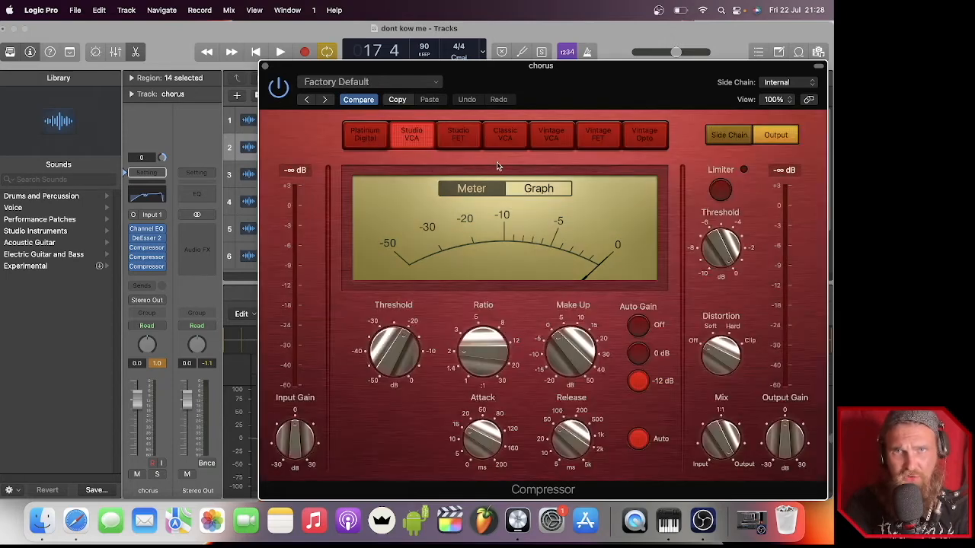
pyautogui.click(495, 134)
pyautogui.click(533, 134)
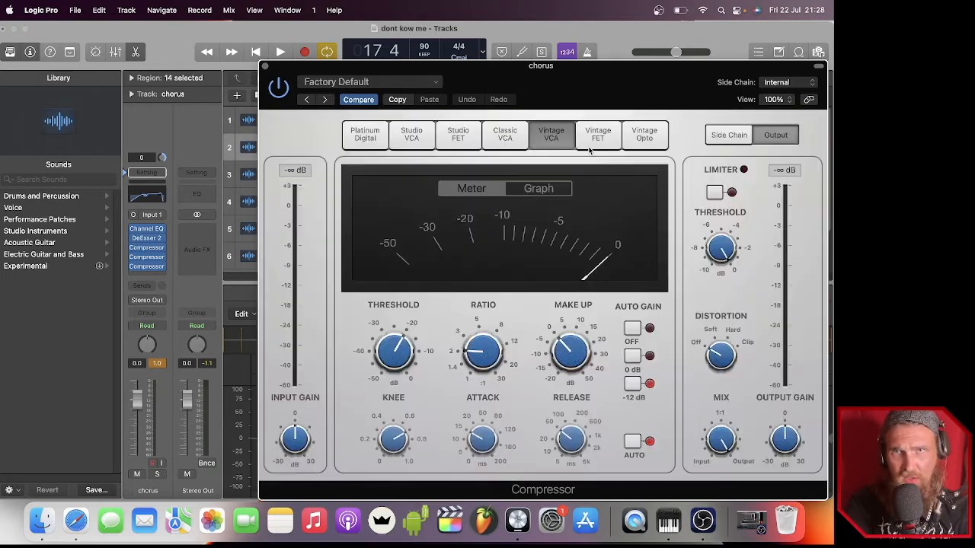
pyautogui.click(506, 137)
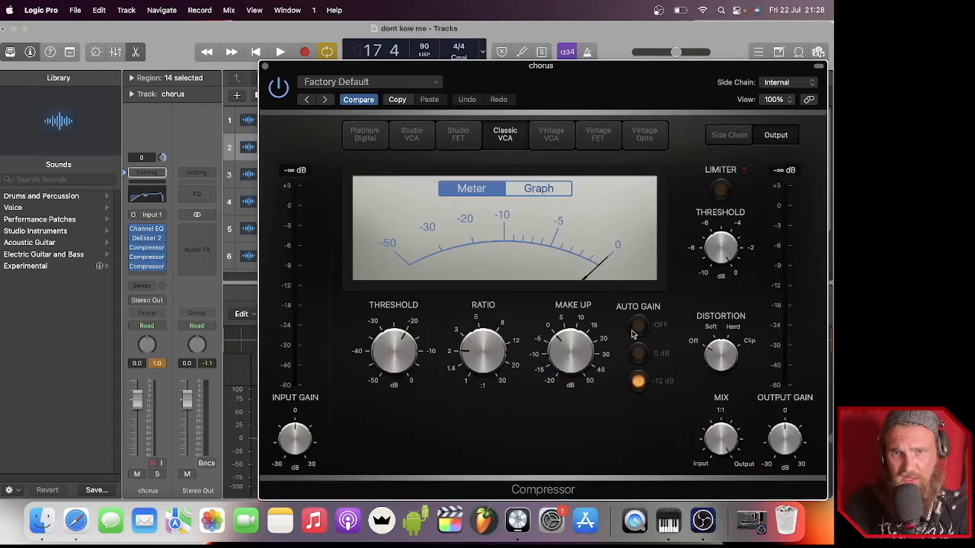
# - During playback, lower the Classic VCA compressor's threshold slightly, raise its make-up gain a little and try its distortion control
pyautogui.press('space')
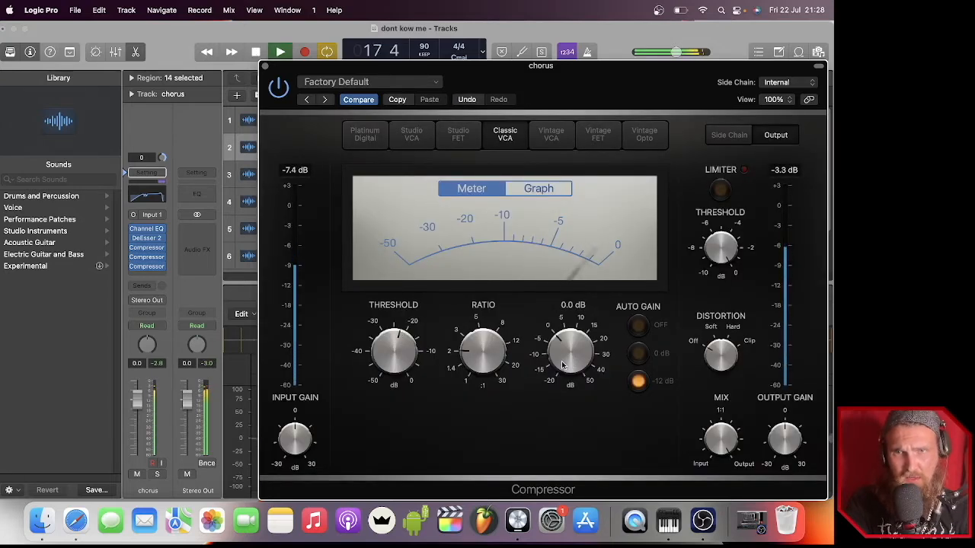
pyautogui.moveTo(563, 366); pyautogui.dragTo(562, 360)
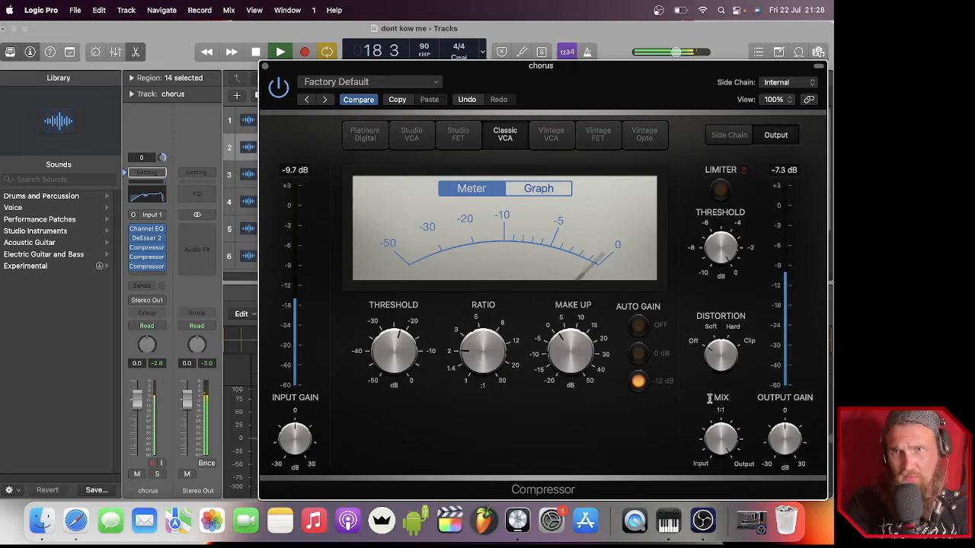
pyautogui.moveTo(710, 355)
pyautogui.mouseDown()
pyautogui.moveTo(710, 327)
pyautogui.moveTo(726, 363)
pyautogui.mouseUp()
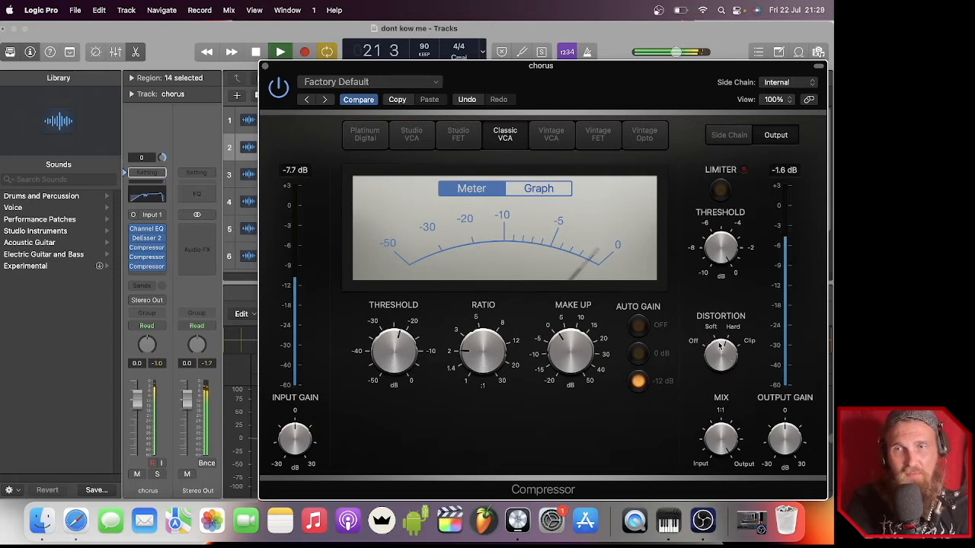
pyautogui.press('space')
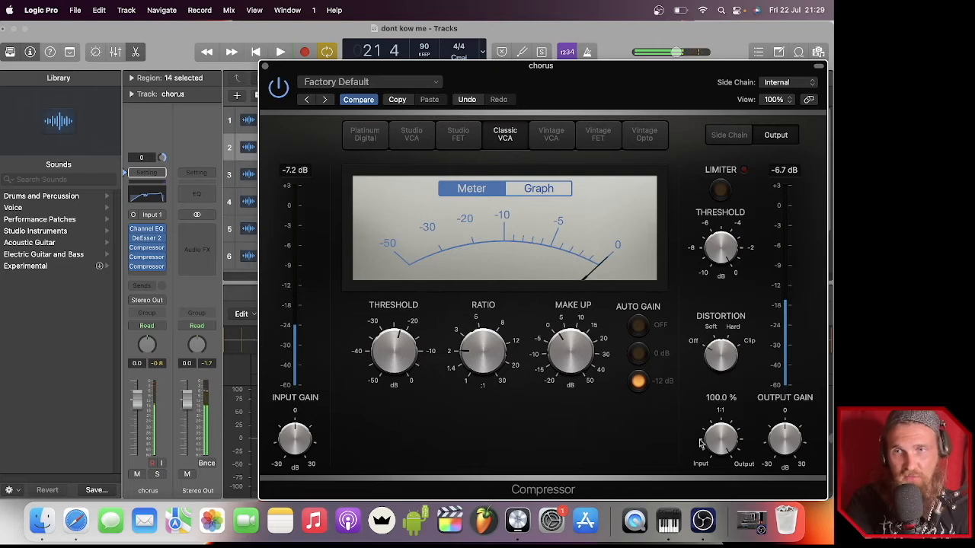
# - During playback, set the Classic VCA compressor's output gain to about -5.5 dB, stop playback and close the plug-in
pyautogui.press('space')
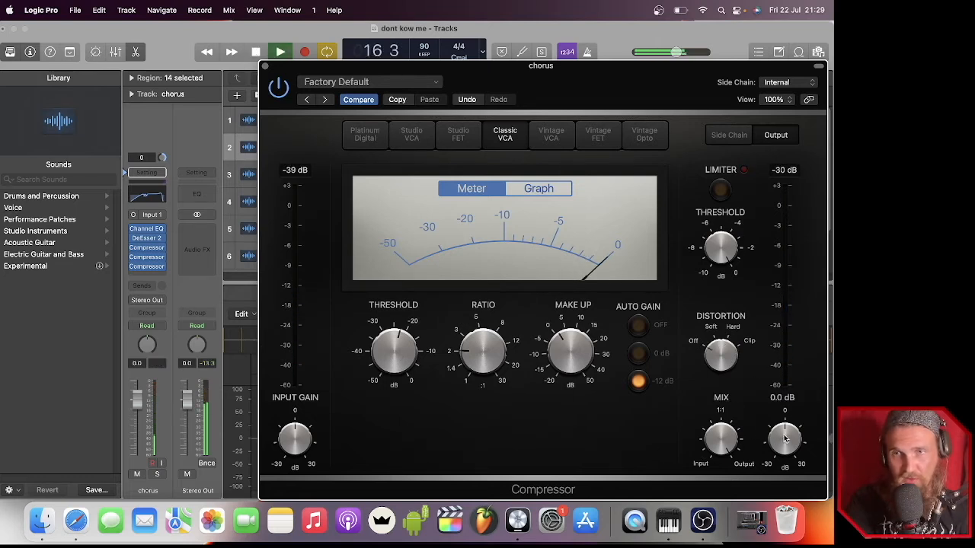
pyautogui.moveTo(784, 434); pyautogui.dragTo(784, 443)
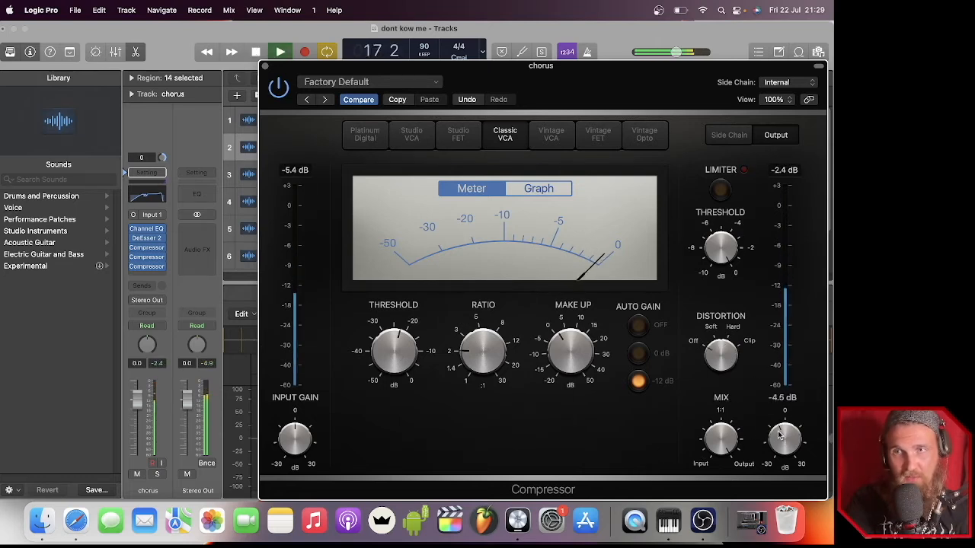
pyautogui.press('space')
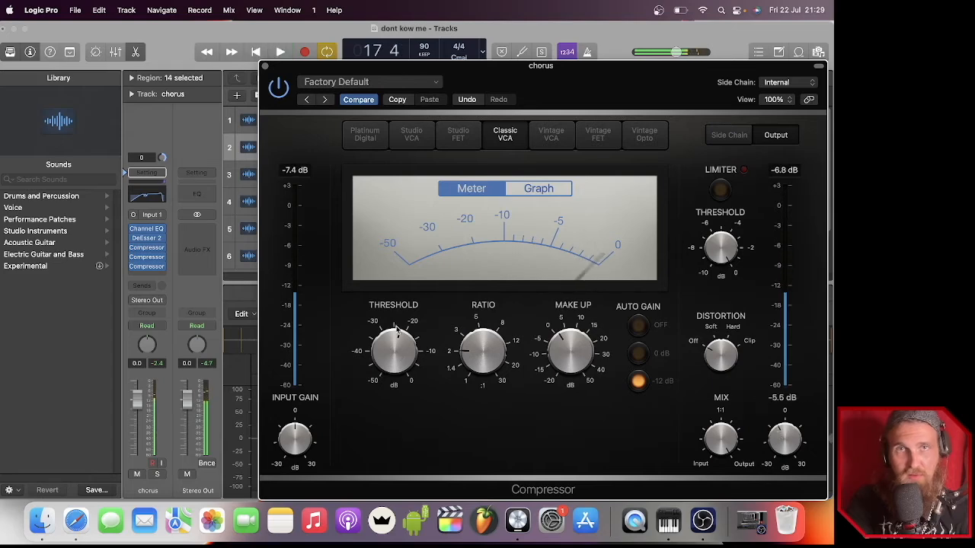
pyautogui.click(265, 66)
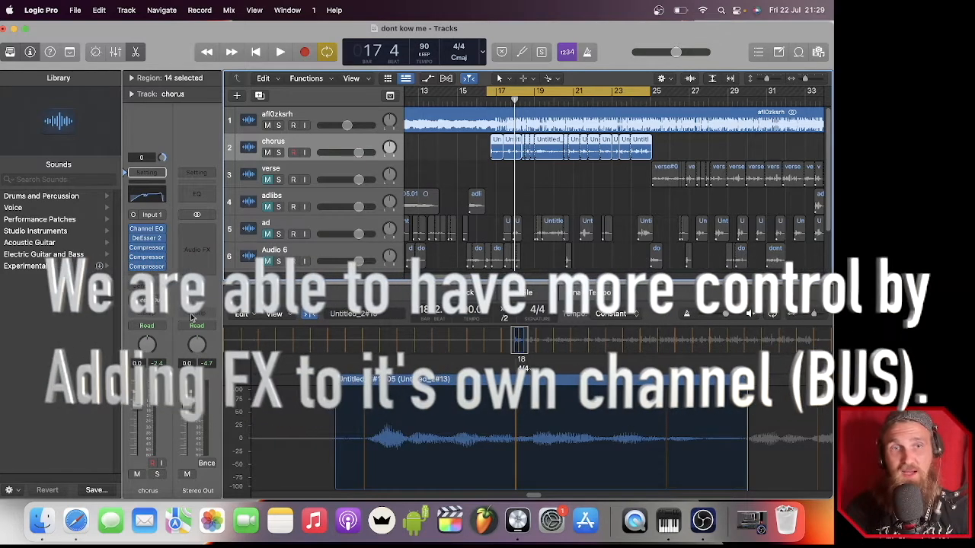
# - Add a send from the chorus track to Bus 1
pyautogui.click(322, 174)
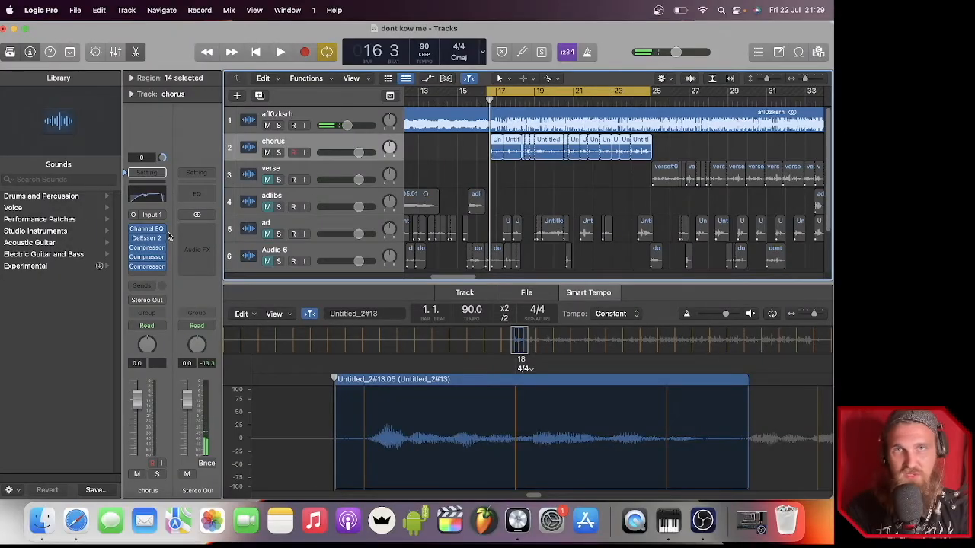
pyautogui.click(148, 288)
pyautogui.moveTo(169, 303)
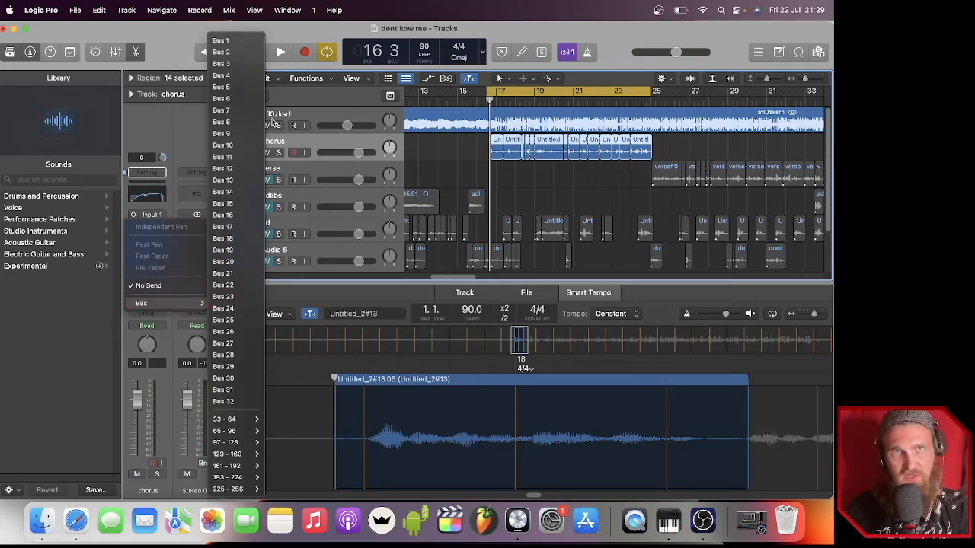
pyautogui.click(229, 42)
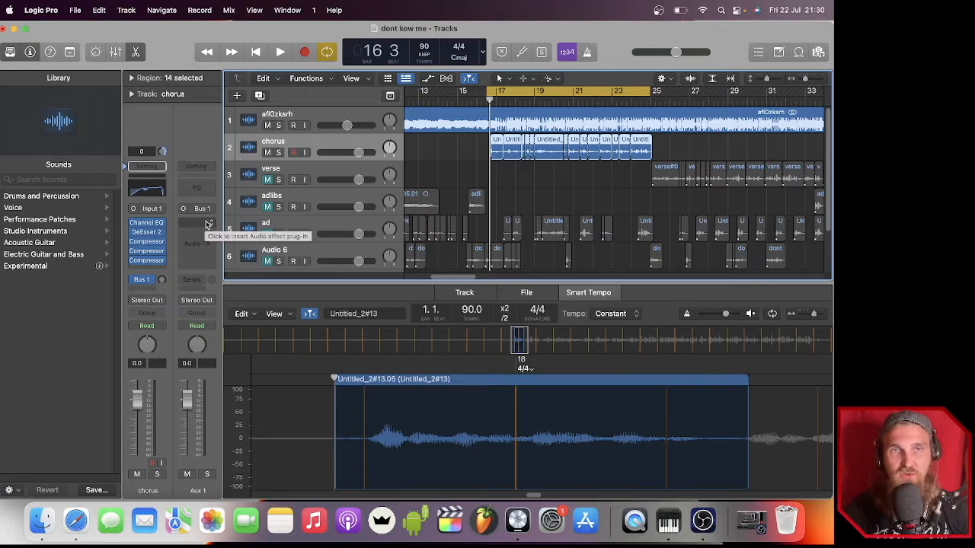
# - Insert a mono-to-stereo Delay Designer on the Aux 1 channel
pyautogui.click(207, 223)
pyautogui.moveTo(216, 287)
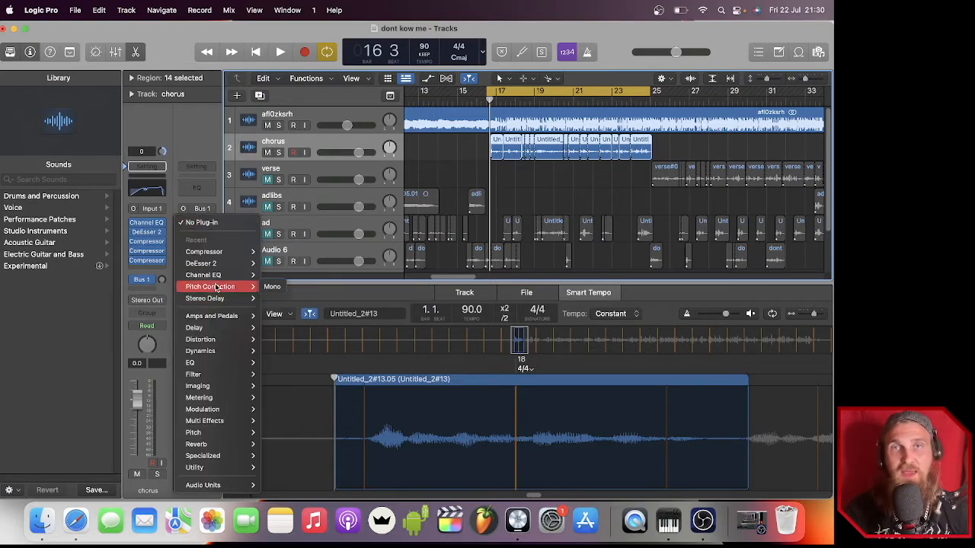
pyautogui.moveTo(225, 328)
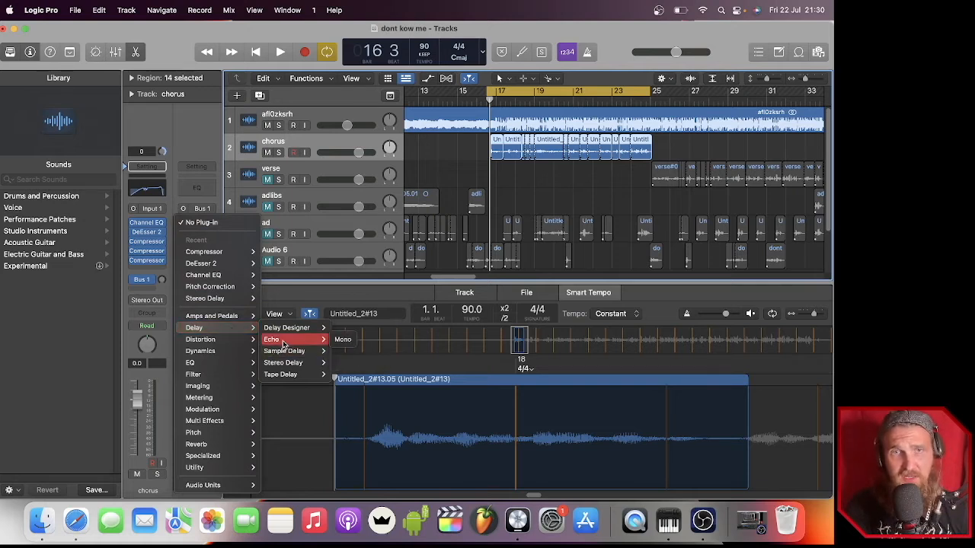
pyautogui.moveTo(296, 365)
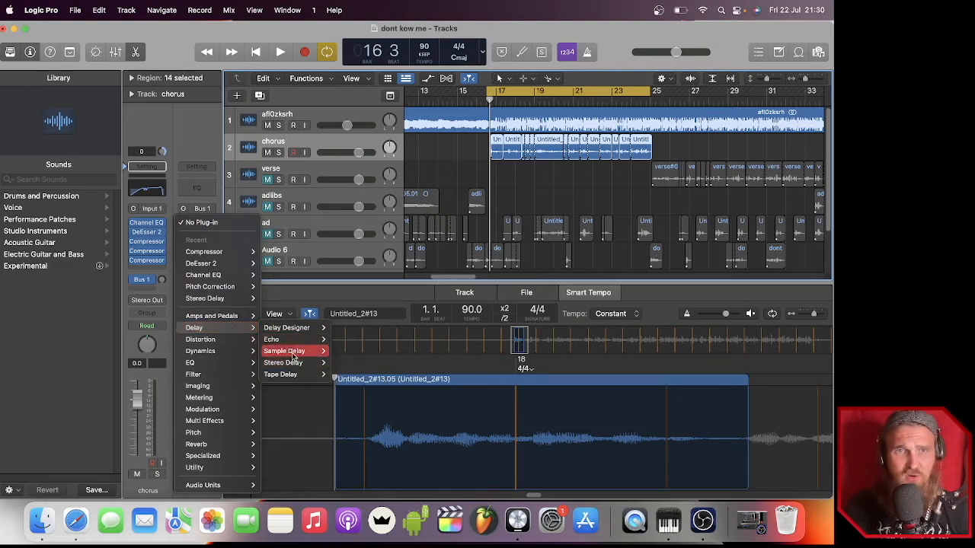
pyautogui.moveTo(290, 342)
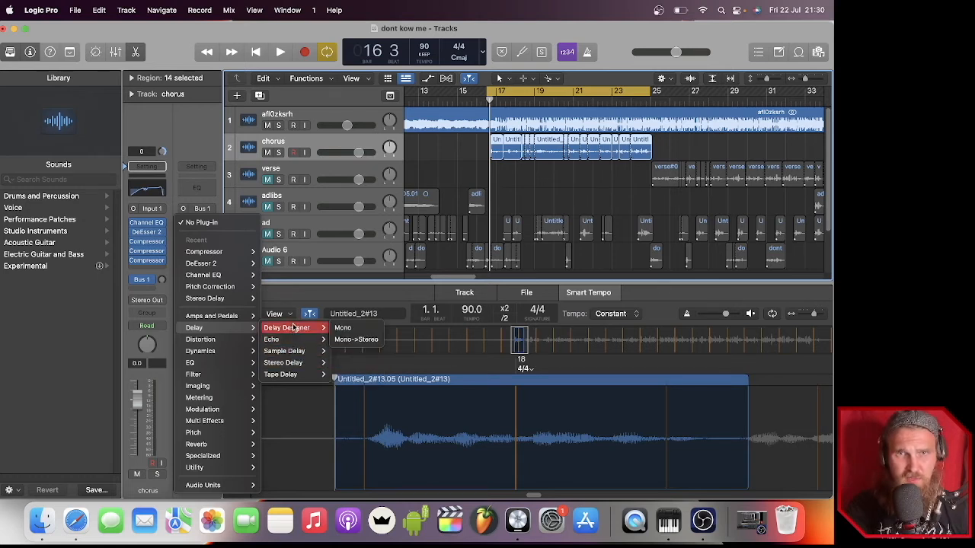
pyautogui.click(354, 343)
# - Play the chorus to audition the delay, stop, and raise the chorus track's Bus 1 send level
pyautogui.press('space')
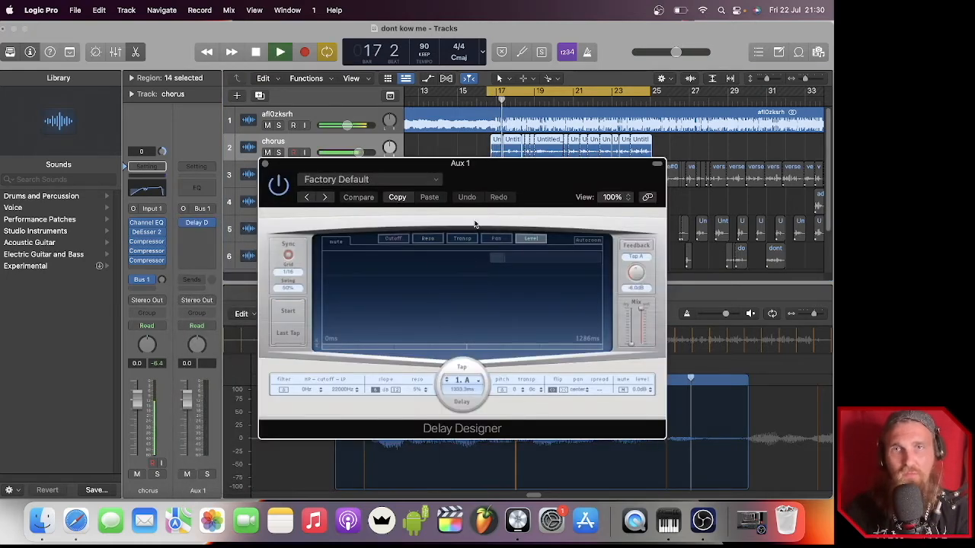
pyautogui.press('space')
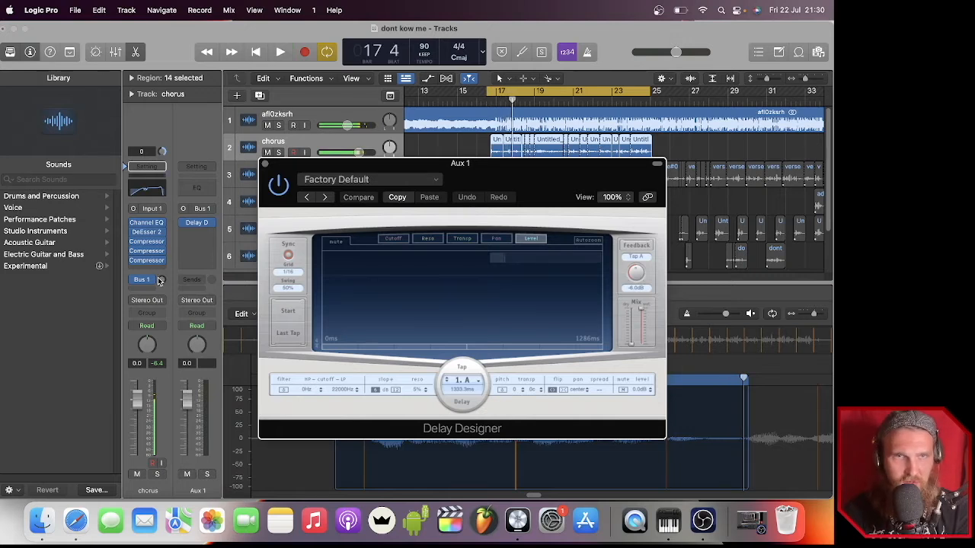
pyautogui.moveTo(160, 283); pyautogui.dragTo(162, 280)
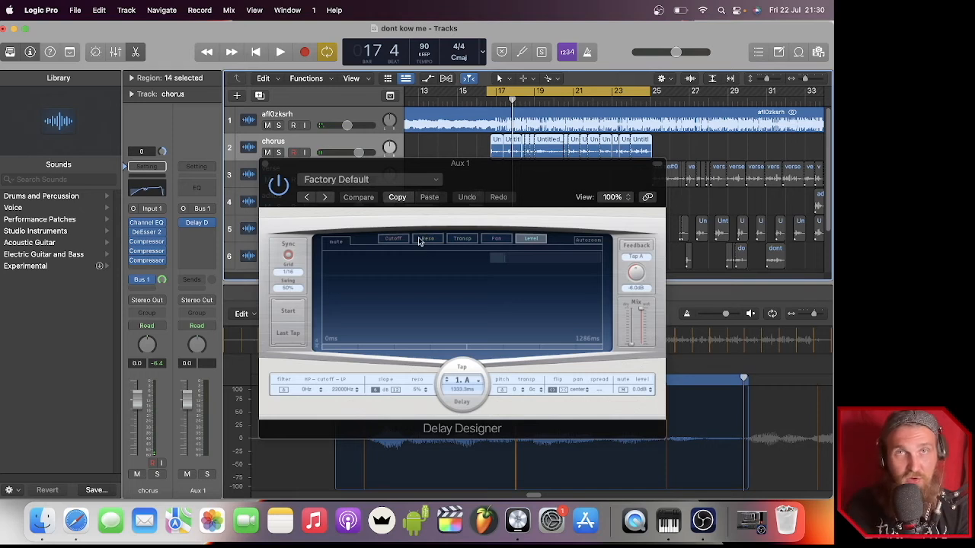
# - During playback, lower the Delay Designer's wet mix level and reduce its feedback on Aux 1
pyautogui.press('space')
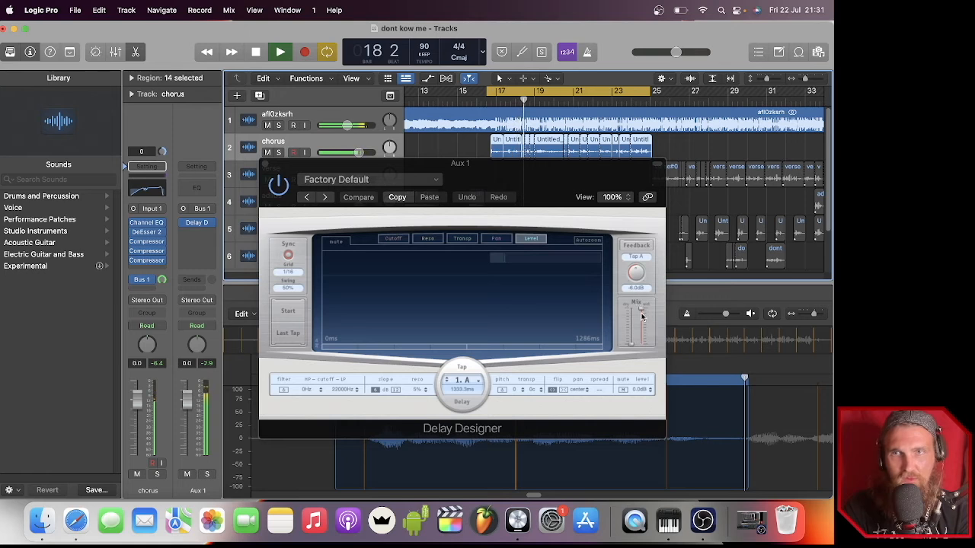
pyautogui.moveTo(641, 314); pyautogui.dragTo(641, 321)
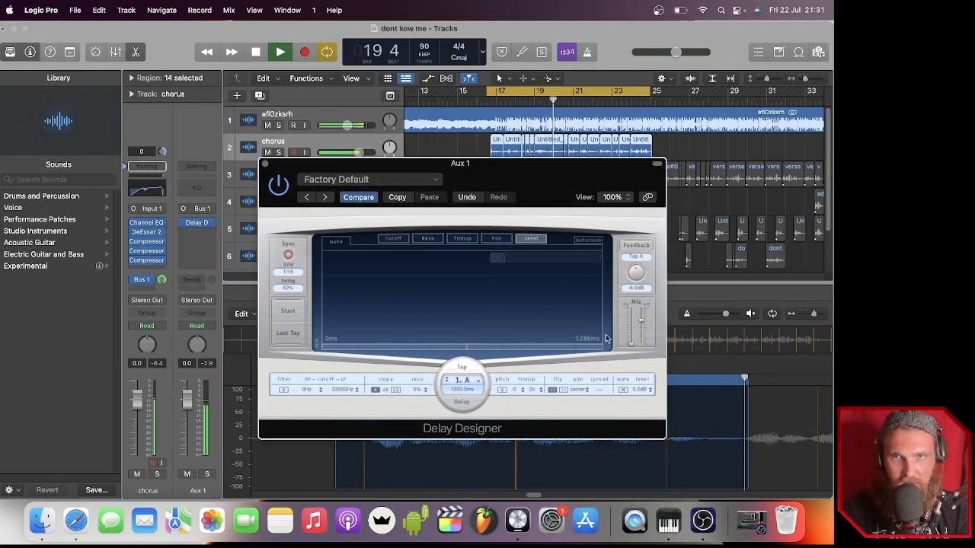
pyautogui.moveTo(635, 271); pyautogui.dragTo(630, 301)
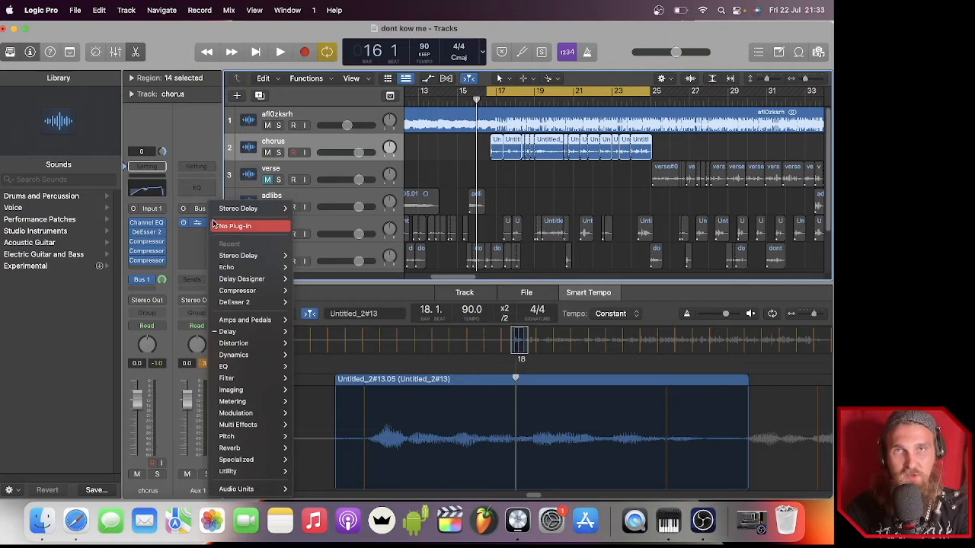
# - Replace the Stereo Delay on the Aux 1 channel with a Tape Delay
pyautogui.moveTo(228, 261)
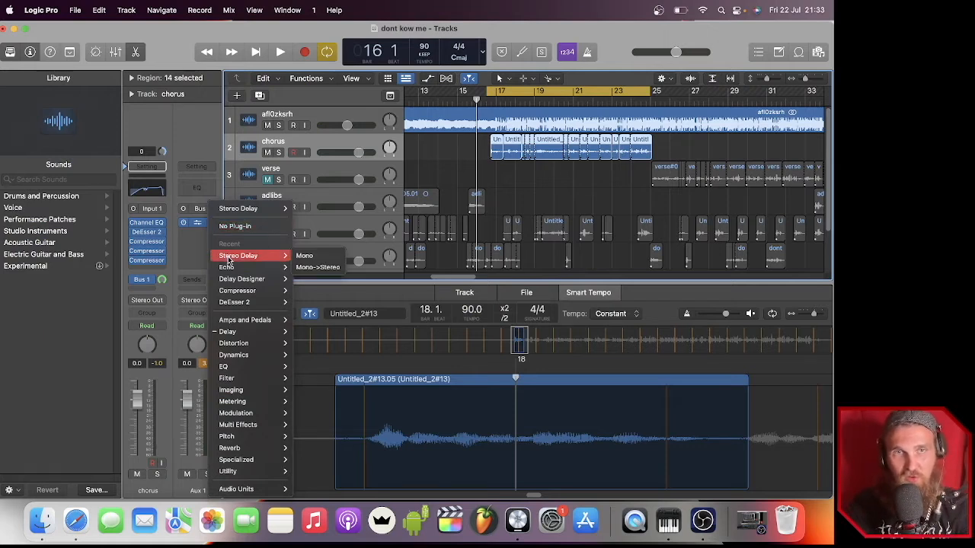
pyautogui.moveTo(259, 334)
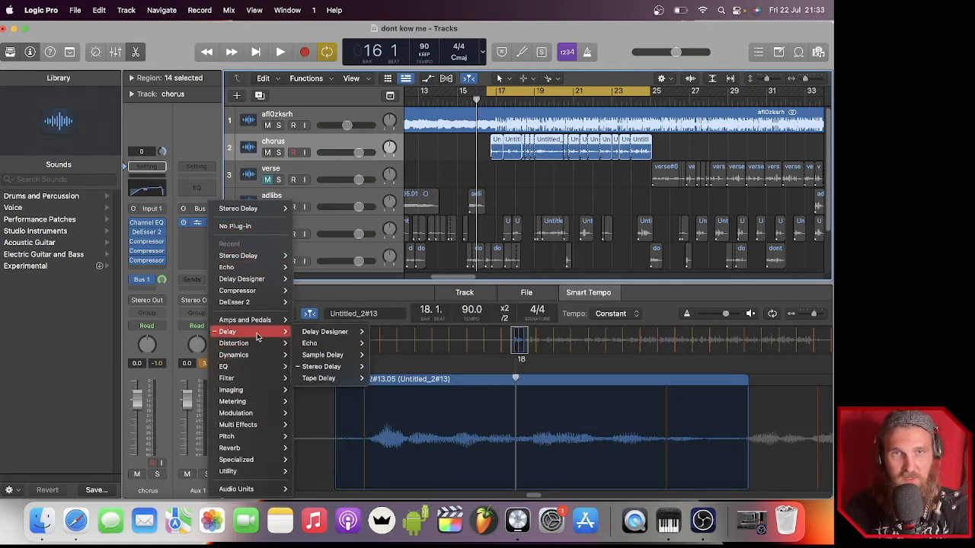
pyautogui.click(327, 379)
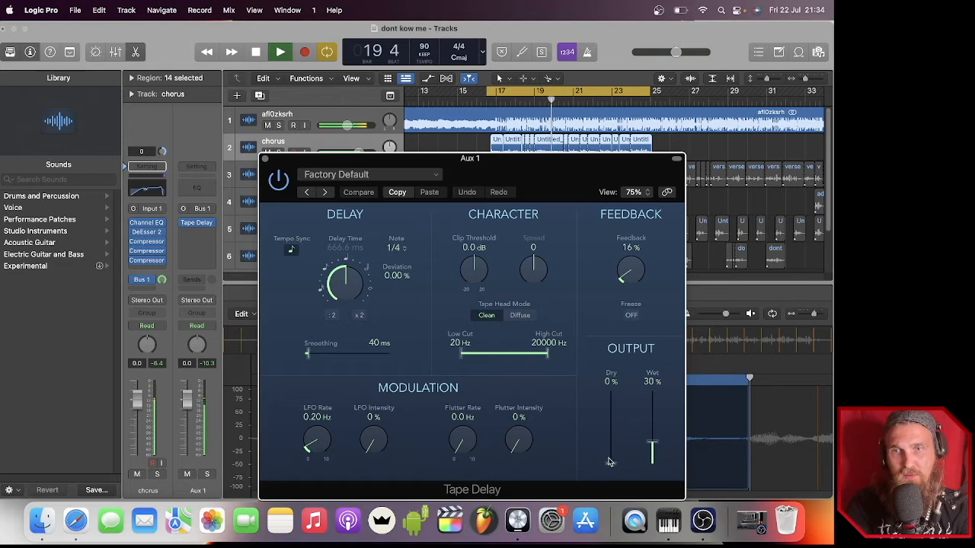
# - During playback, set the Tape Delay to 35% dry, 24% wet and 14% feedback, and close the plug-in
pyautogui.moveTo(611, 462); pyautogui.dragTo(611, 440)
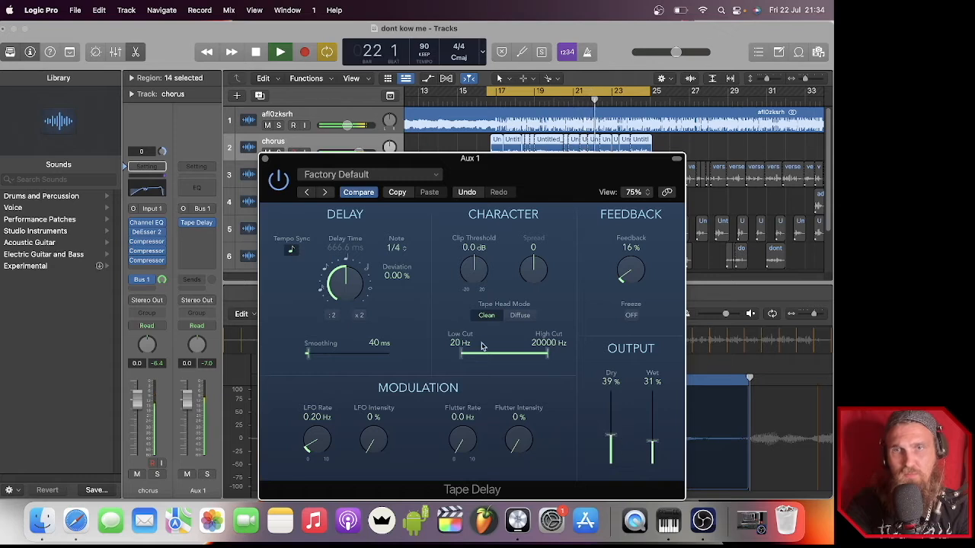
pyautogui.moveTo(624, 280)
pyautogui.mouseDown()
pyautogui.moveTo(629, 288)
pyautogui.moveTo(622, 281)
pyautogui.mouseUp()
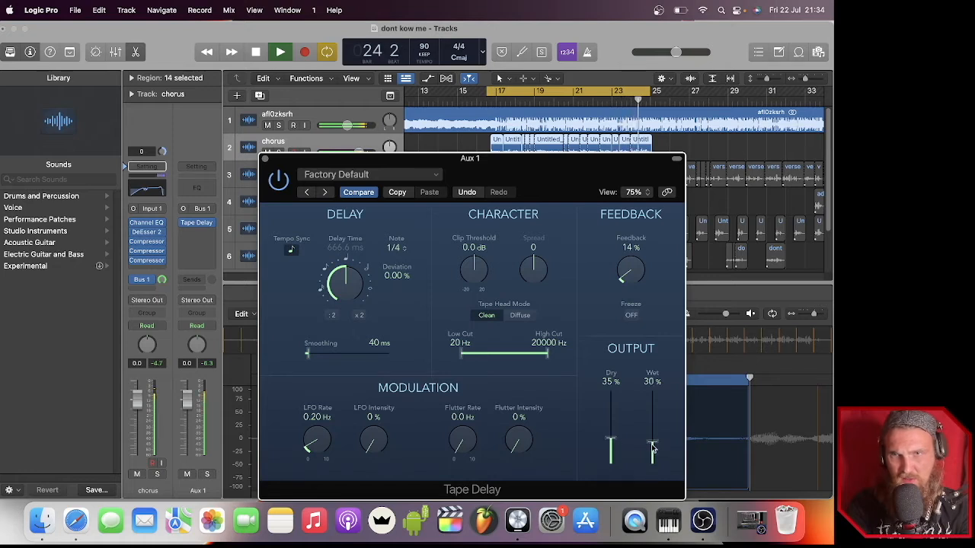
pyautogui.moveTo(653, 446); pyautogui.dragTo(653, 453)
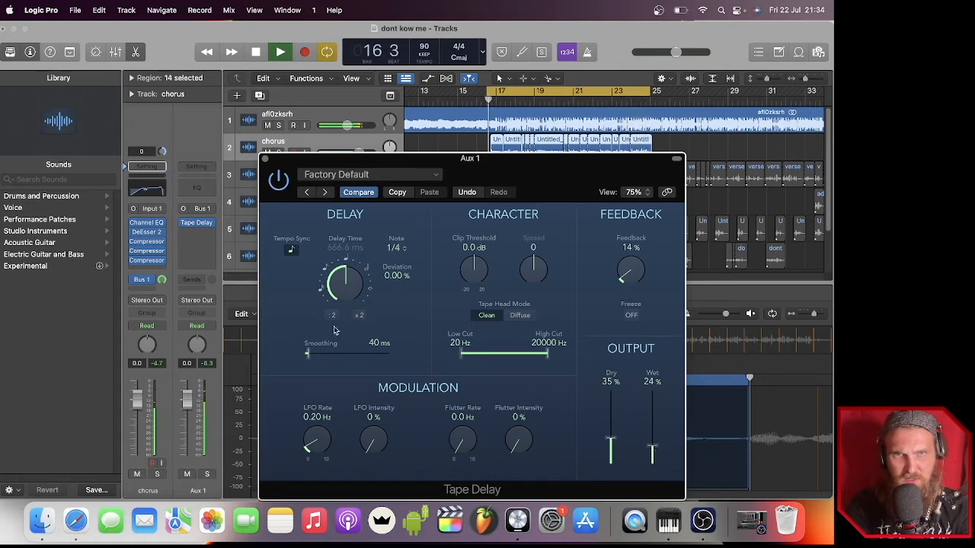
pyautogui.click(264, 159)
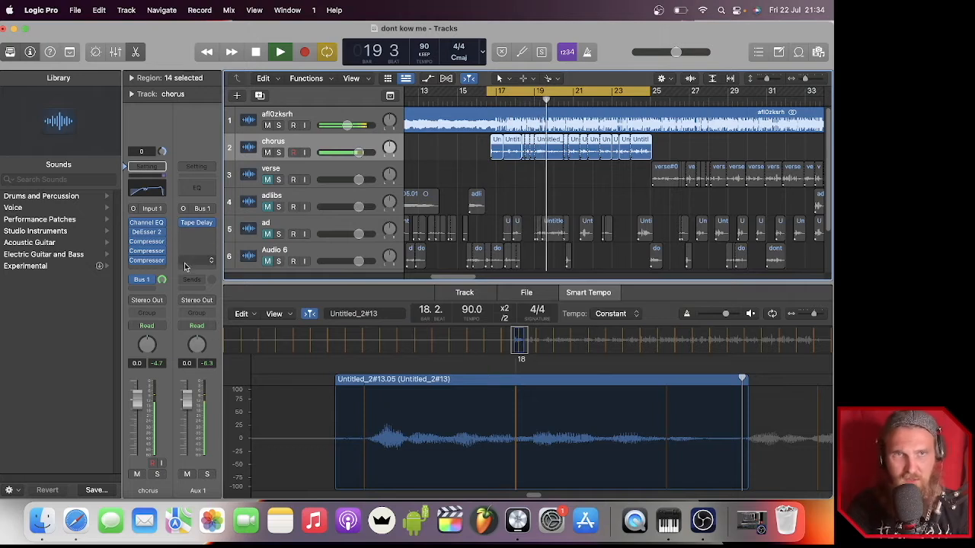
# - During playback, fine-tune the chorus track's Bus 1 send level and set the track's volume to -3.4 dB
pyautogui.moveTo(162, 280)
pyautogui.mouseDown()
pyautogui.moveTo(162, 308)
pyautogui.moveTo(154, 274)
pyautogui.moveTo(162, 279)
pyautogui.mouseUp()
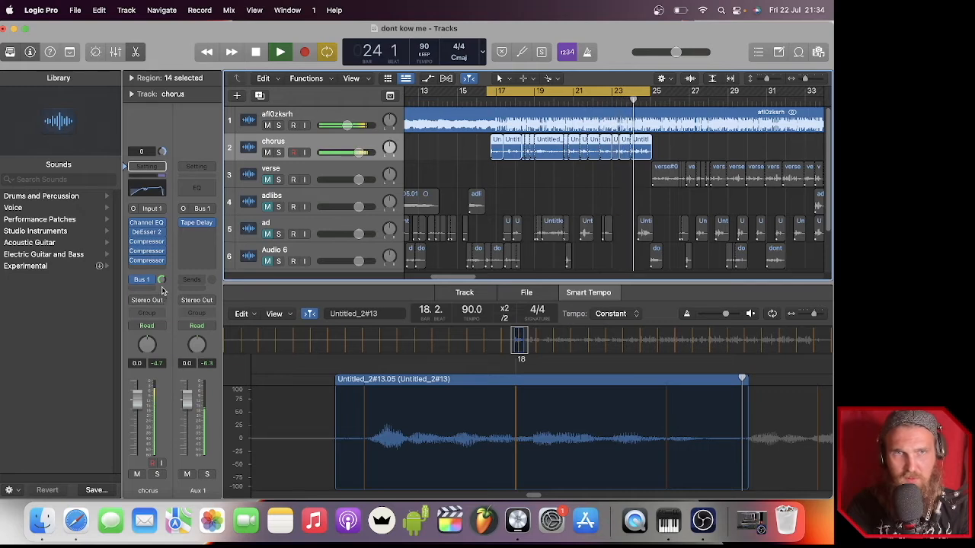
pyautogui.moveTo(162, 283); pyautogui.dragTo(160, 281)
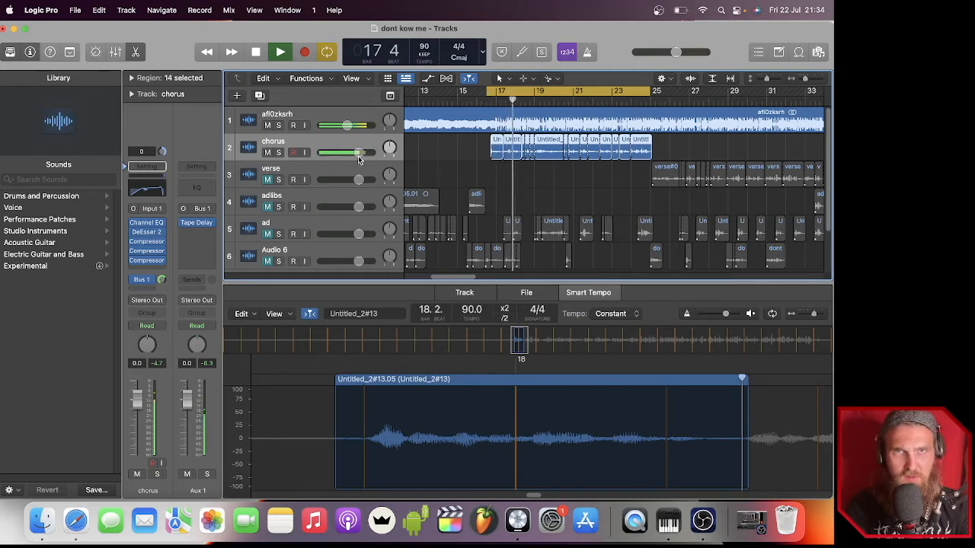
pyautogui.moveTo(358, 152); pyautogui.dragTo(351, 152)
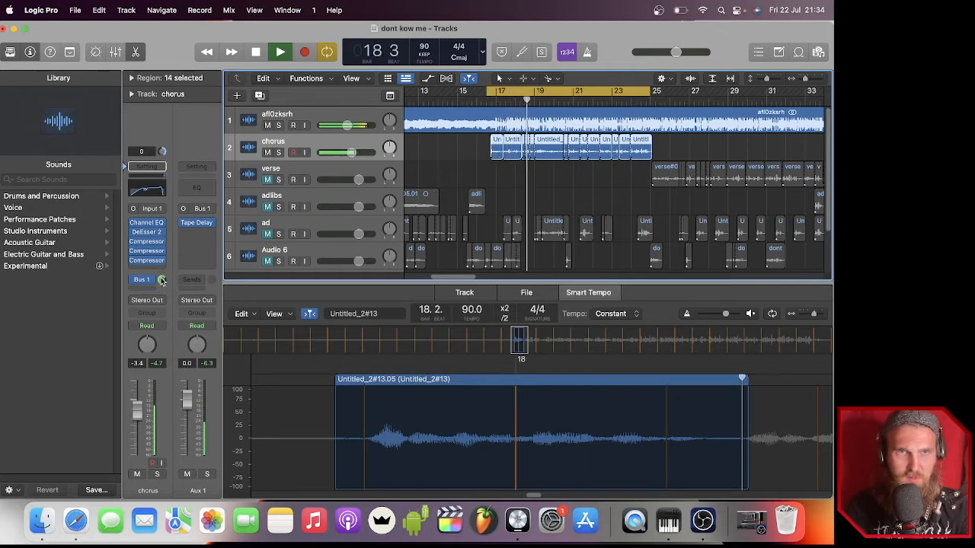
pyautogui.moveTo(162, 279); pyautogui.dragTo(162, 271)
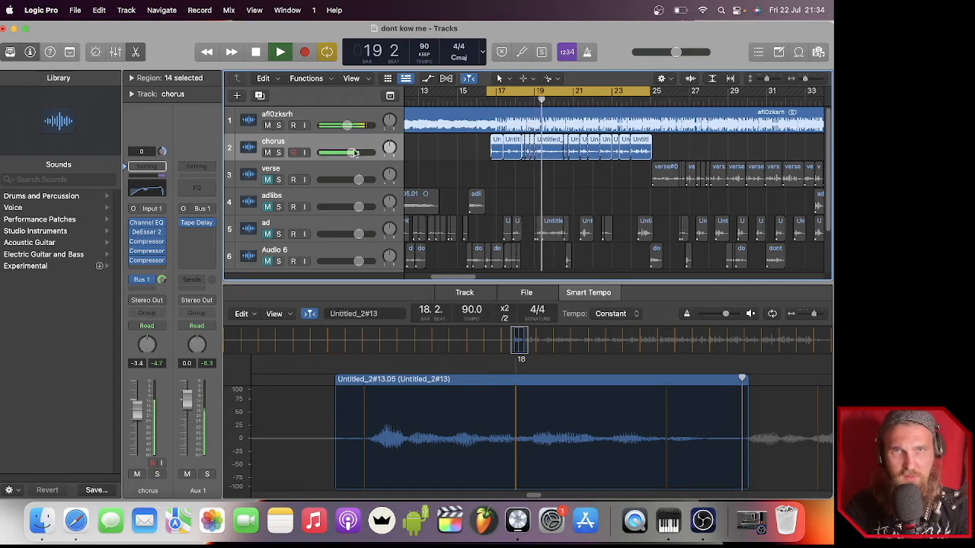
# - Lower the afl0zksrh track's volume slightly during playback, stop, and move the playhead back to just before bar 17
pyautogui.moveTo(347, 125); pyautogui.dragTo(342, 125)
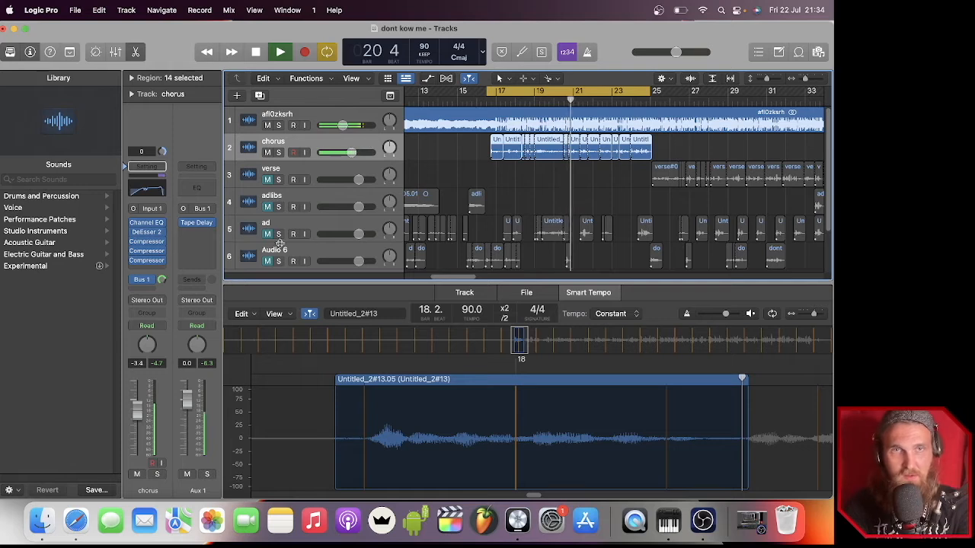
pyautogui.press('space')
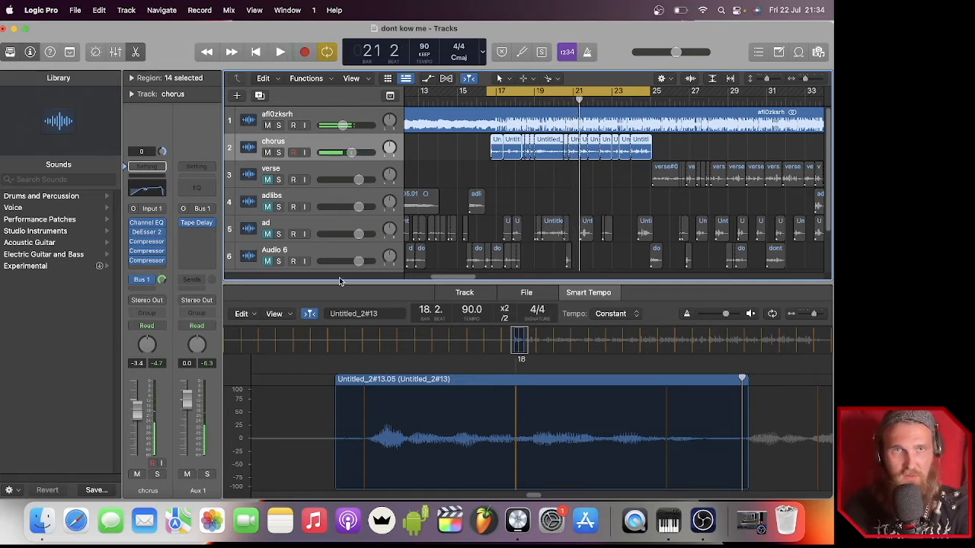
pyautogui.click(486, 92)
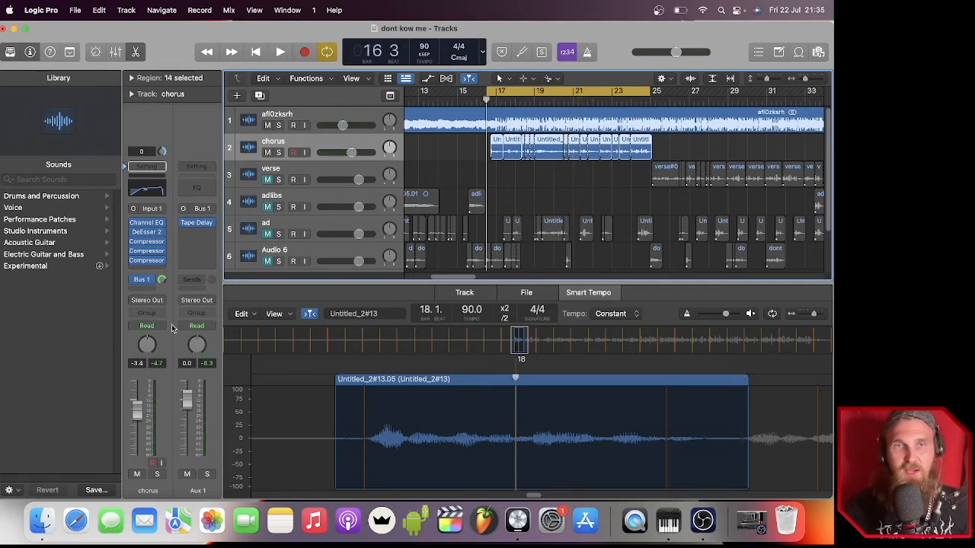
# - Add a Bus 2 send to the chorus track and insert a mono-to-stereo Space Designer reverb on the Aux 2 channel
pyautogui.click(147, 291)
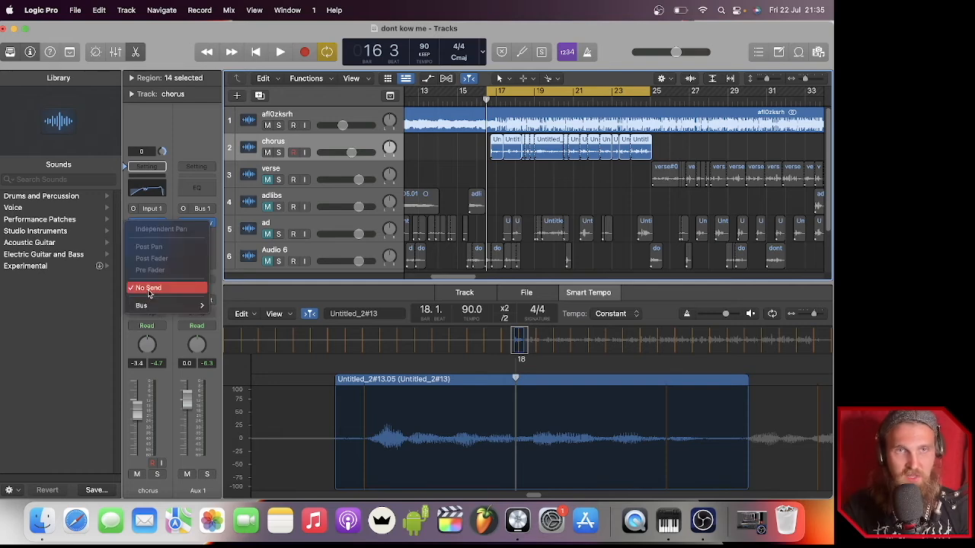
pyautogui.moveTo(169, 305)
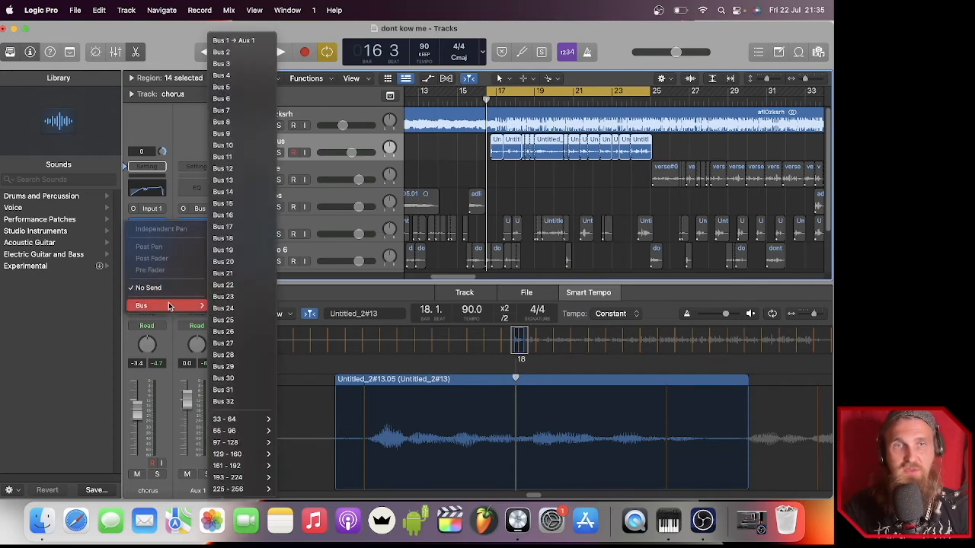
pyautogui.click(221, 53)
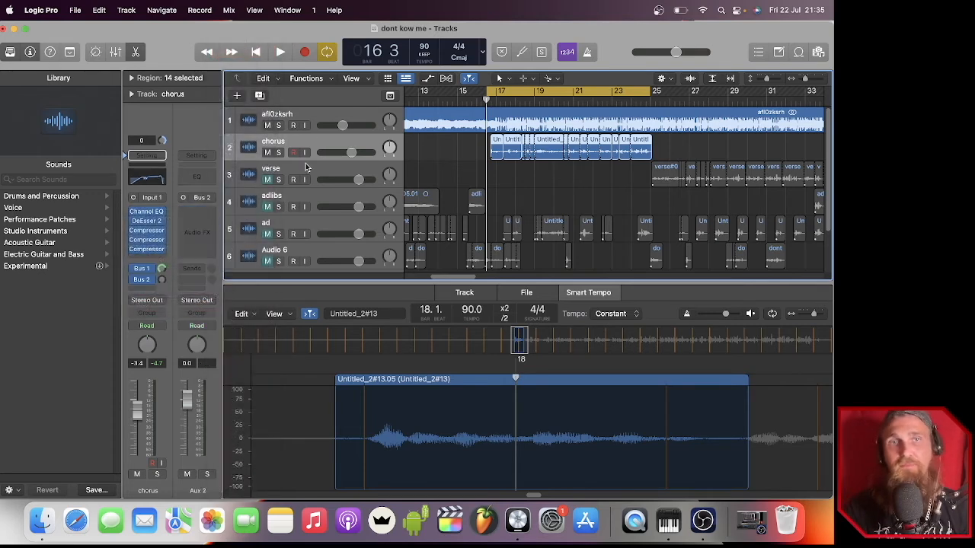
pyautogui.click(197, 230)
pyautogui.moveTo(225, 425)
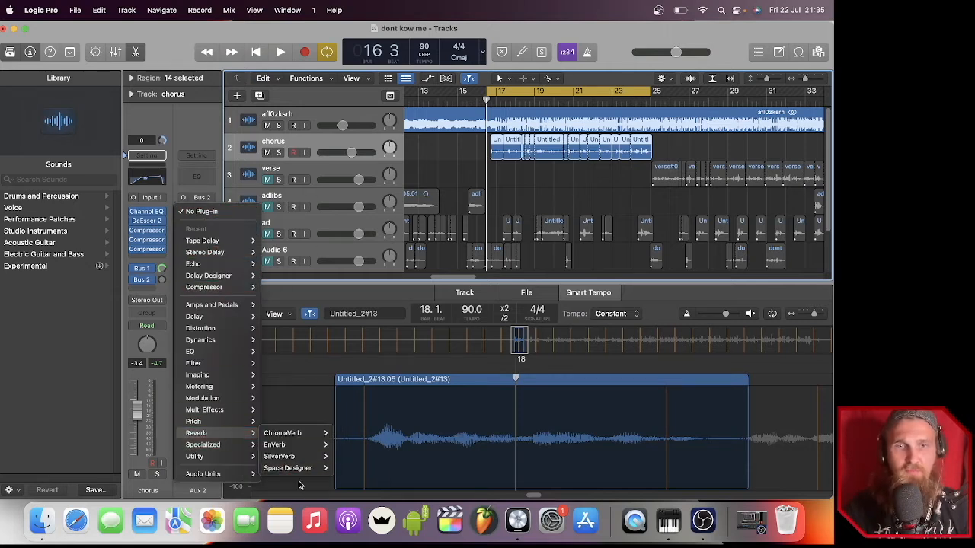
pyautogui.moveTo(319, 469)
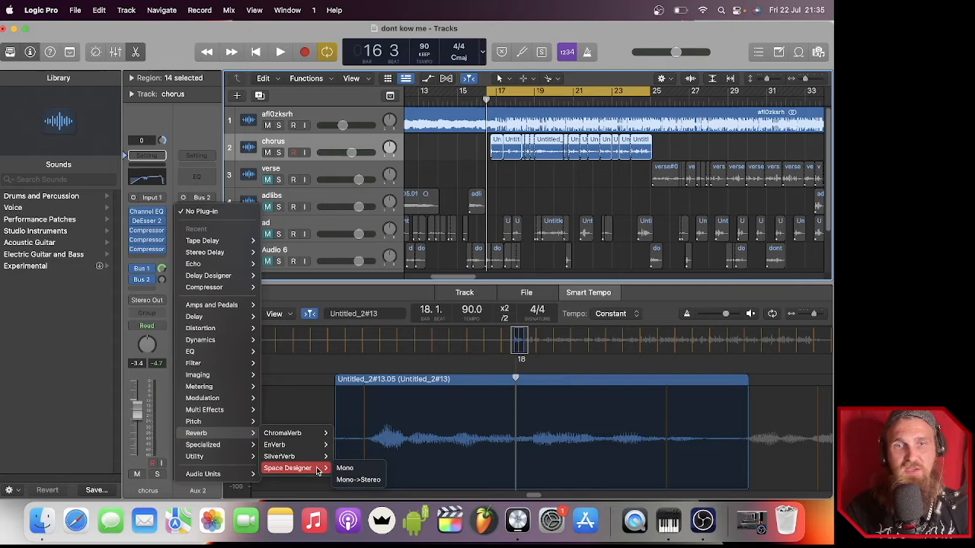
pyautogui.click(356, 480)
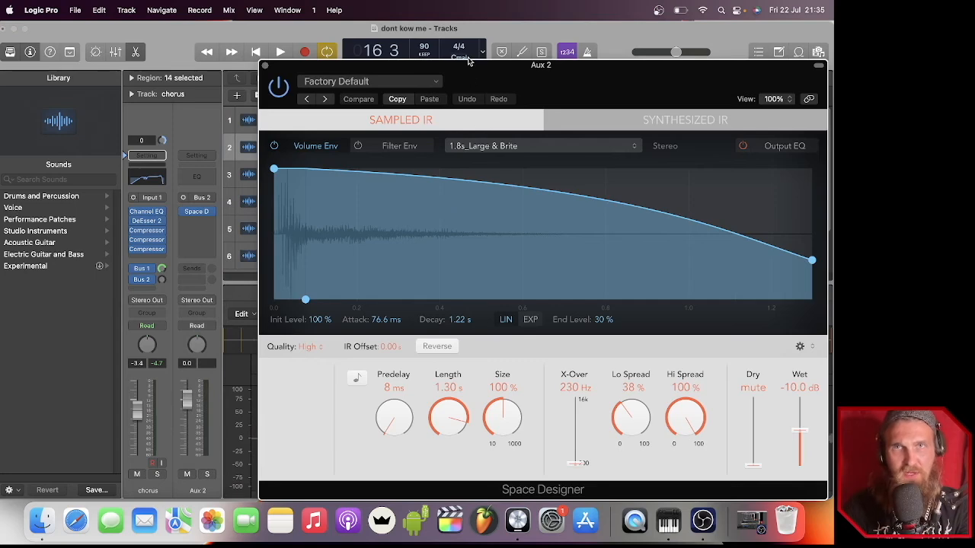
# - During playback, raise the chorus's Bus 2 send and set Space Designer to -7.8 dB dry, -31.0 dB wet, 87% Hi Spread and 76% Size
pyautogui.moveTo(468, 68); pyautogui.dragTo(459, 82)
pyautogui.press('space')
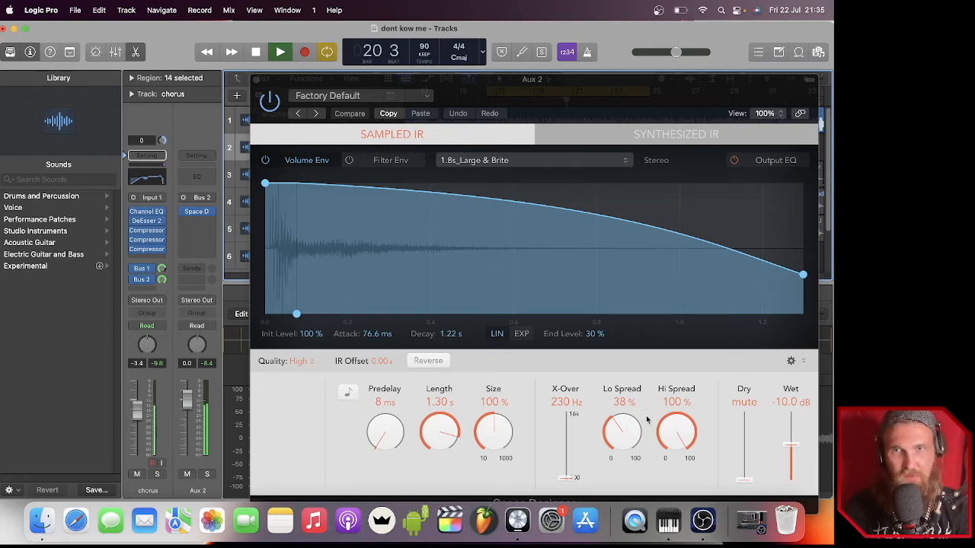
pyautogui.moveTo(796, 453); pyautogui.dragTo(750, 420)
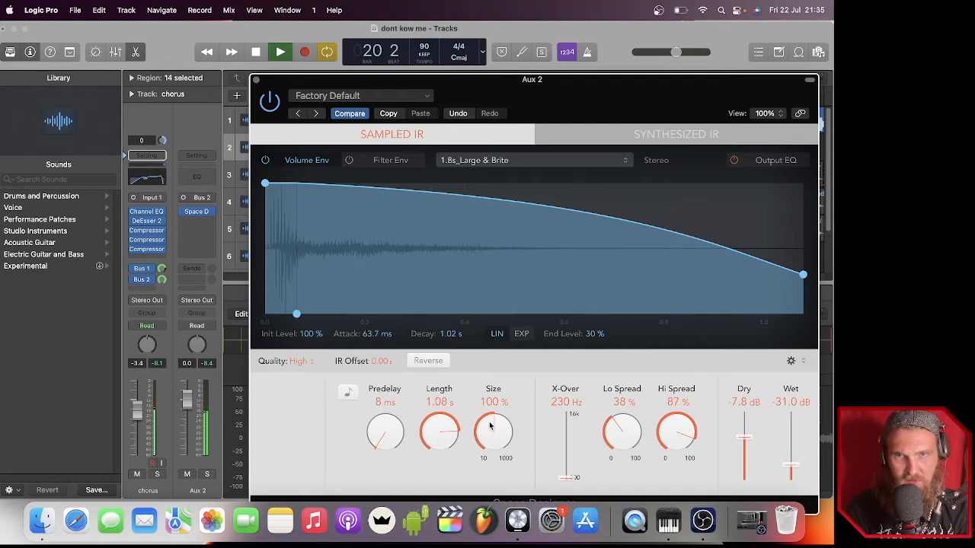
pyautogui.moveTo(489, 415); pyautogui.dragTo(489, 426)
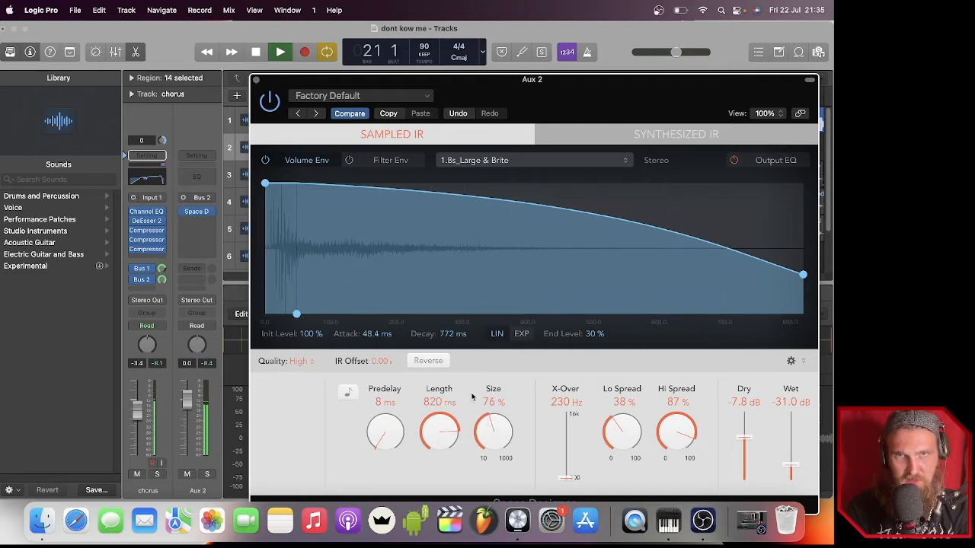
pyautogui.click(256, 81)
pyautogui.press('space')
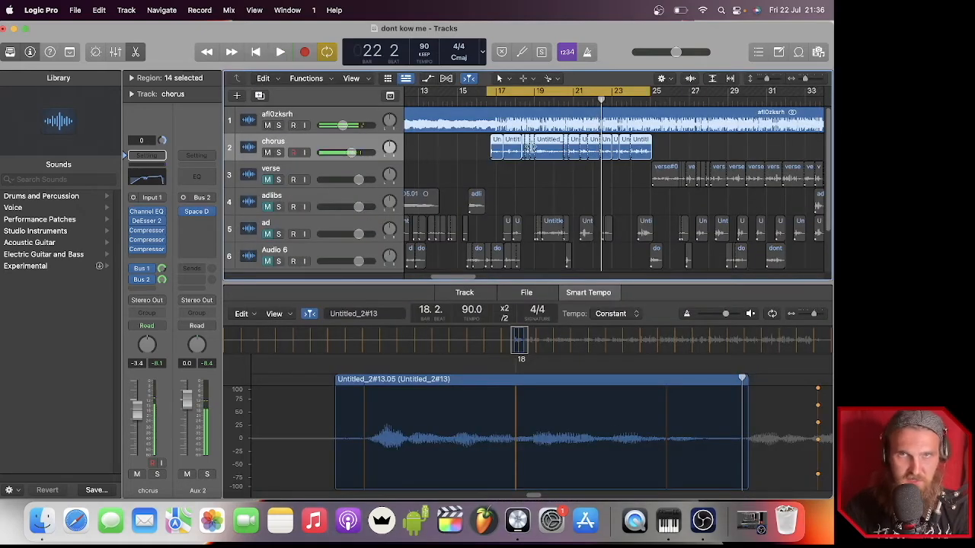
# - Play the chorus from bar 17 with the Bus 1 and Bus 2 sends bypassed, switching both back on to compare
pyautogui.click(489, 104)
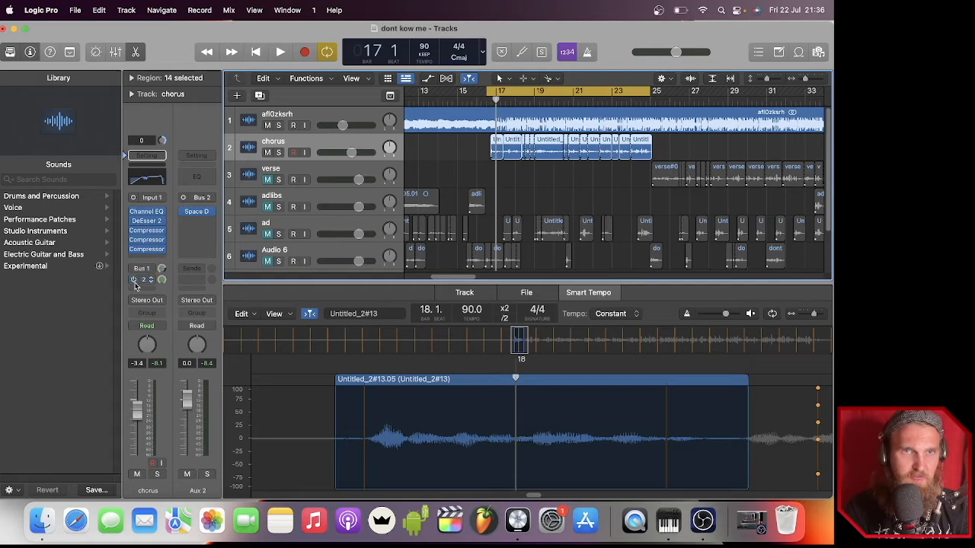
pyautogui.press('space')
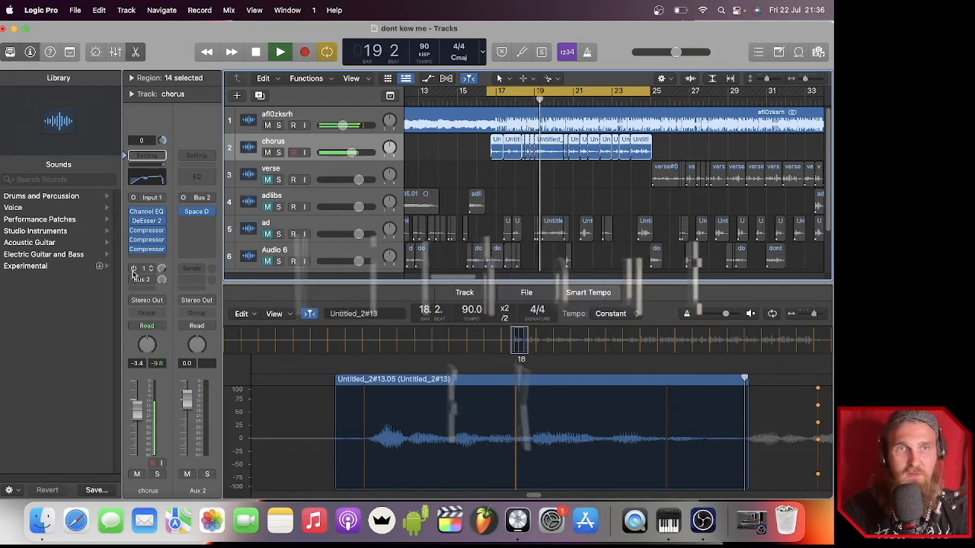
pyautogui.click(133, 270)
pyautogui.click(133, 280)
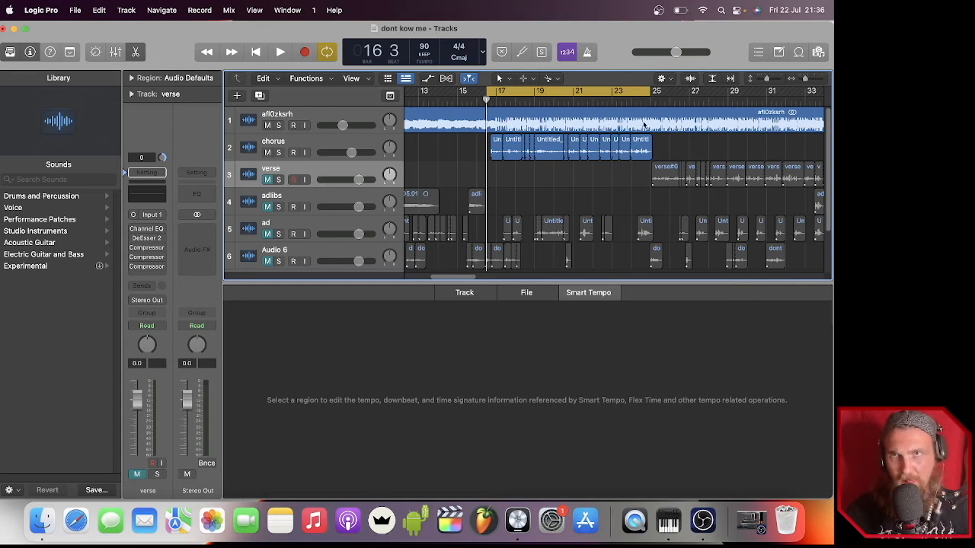
# - Unmute the verse track, set the cycle range from bar 25 to about bar 28, and audition the opening of the verse
pyautogui.click(268, 180)
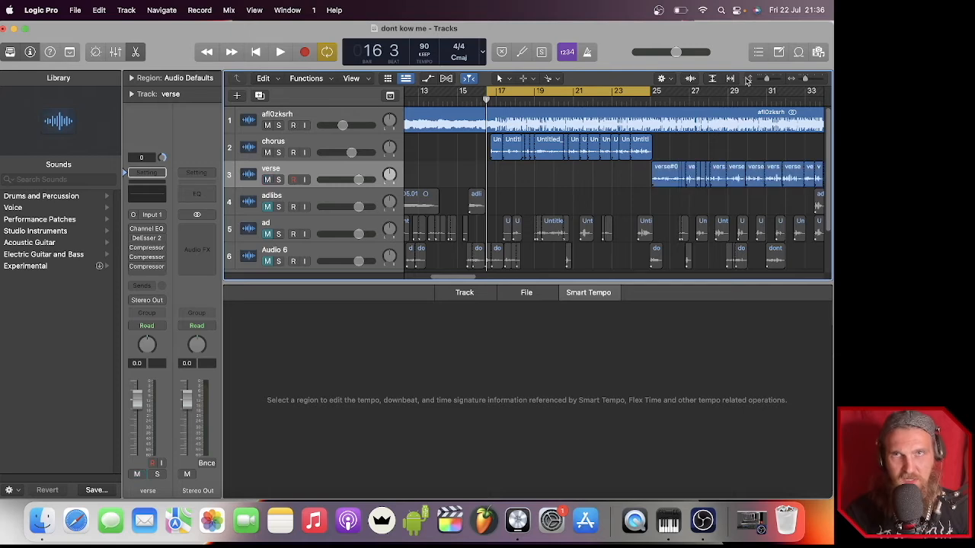
pyautogui.click(652, 99)
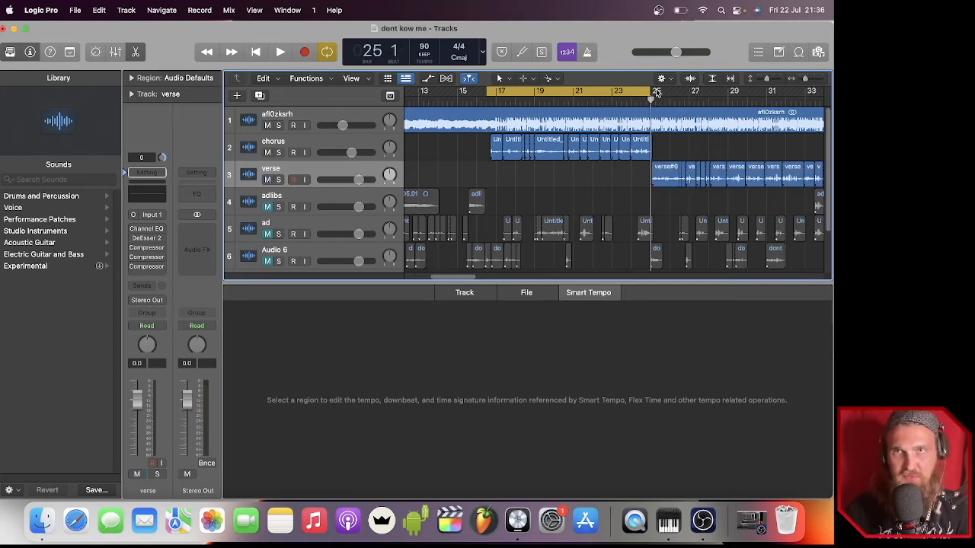
pyautogui.moveTo(656, 92); pyautogui.dragTo(709, 92)
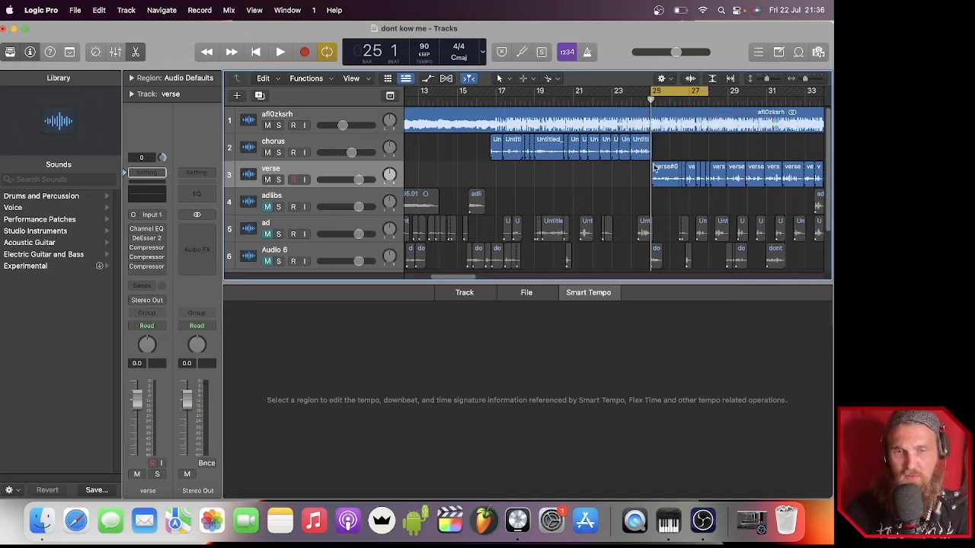
pyautogui.press('space')
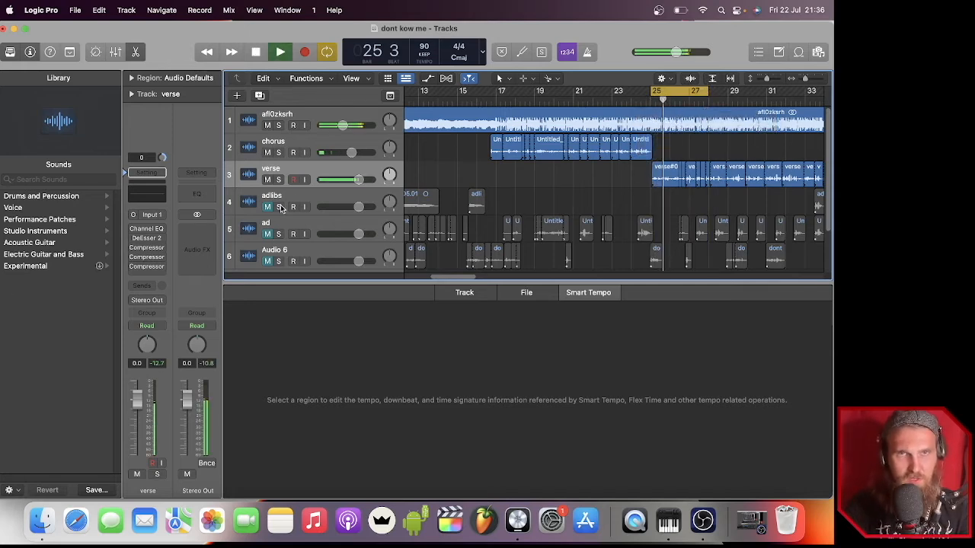
pyautogui.press('space')
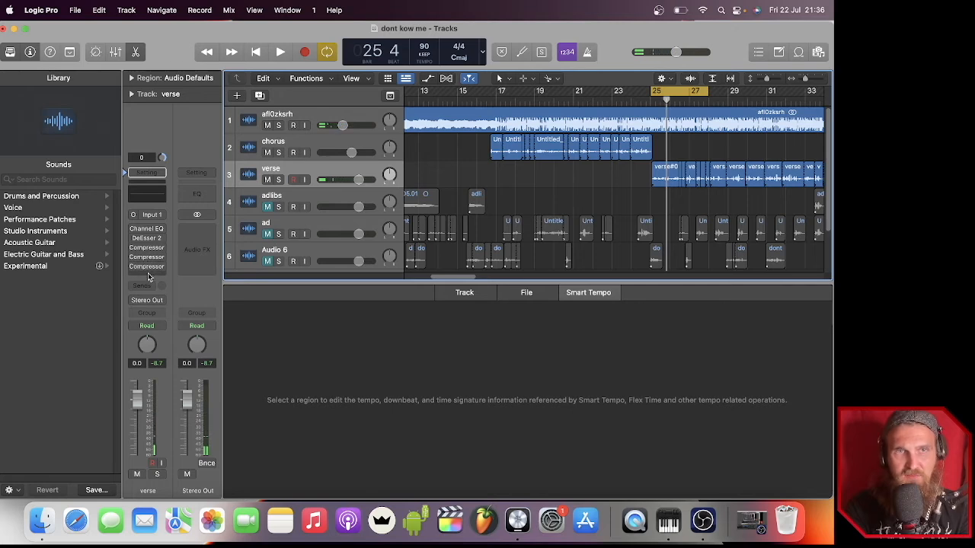
# - Add a send from the verse track to Bus 1, routed to the Tape Delay on Aux 1
pyautogui.click(149, 276)
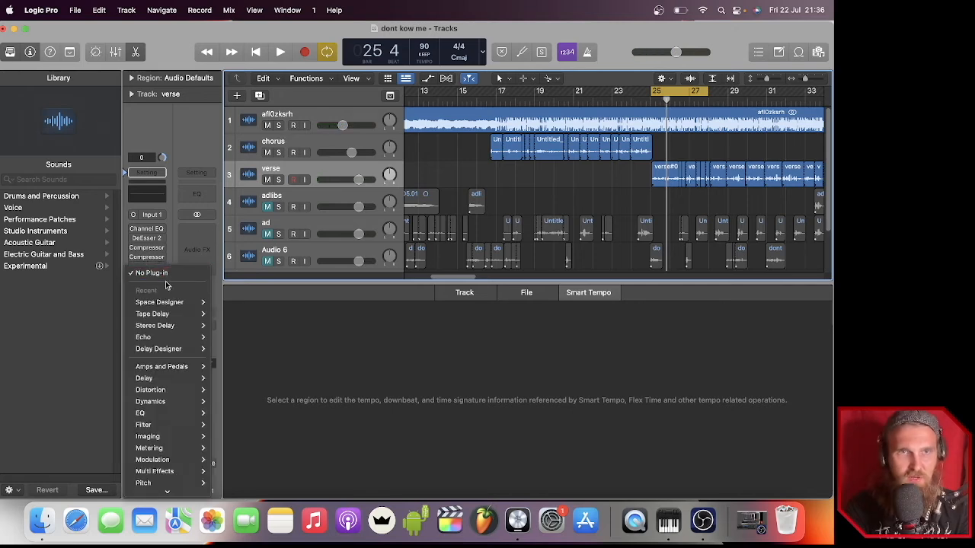
pyautogui.click(171, 215)
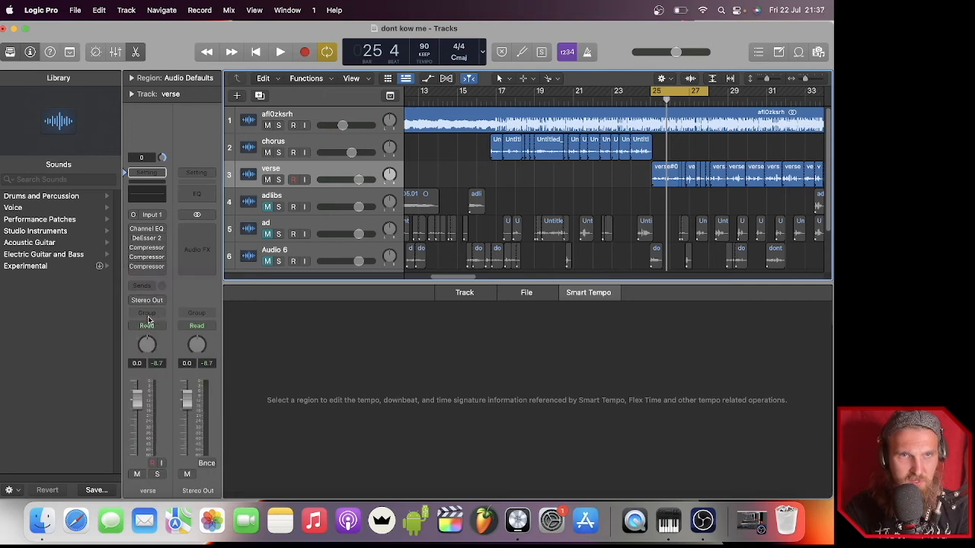
pyautogui.click(151, 286)
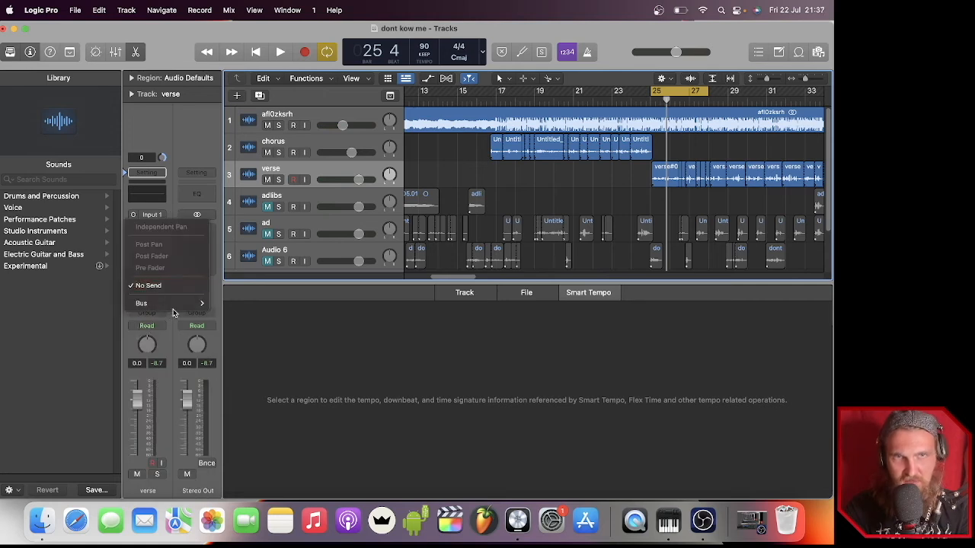
pyautogui.moveTo(175, 304)
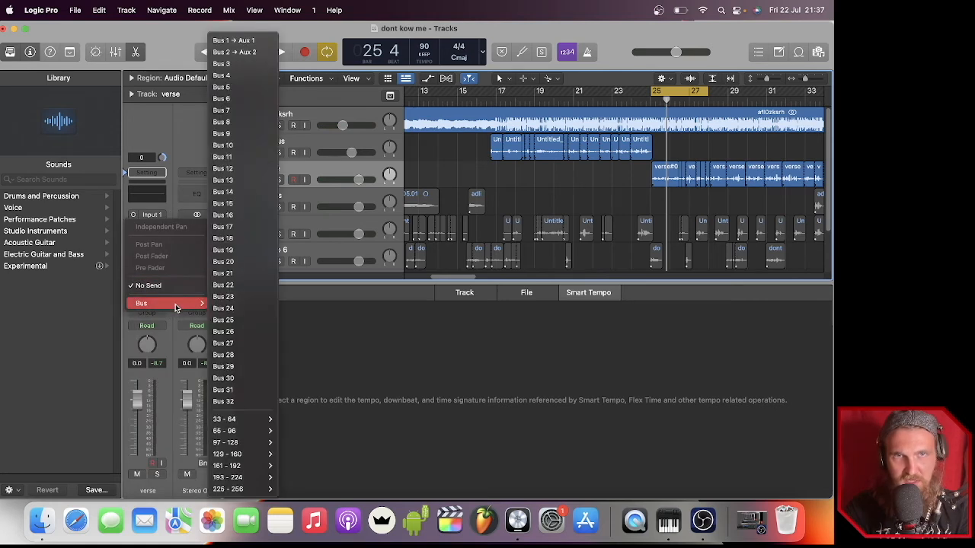
pyautogui.click(253, 42)
# - Raise and fine-tune the verse track's Bus 1 send level during playback, and return the playhead to the start of the project
pyautogui.press('space')
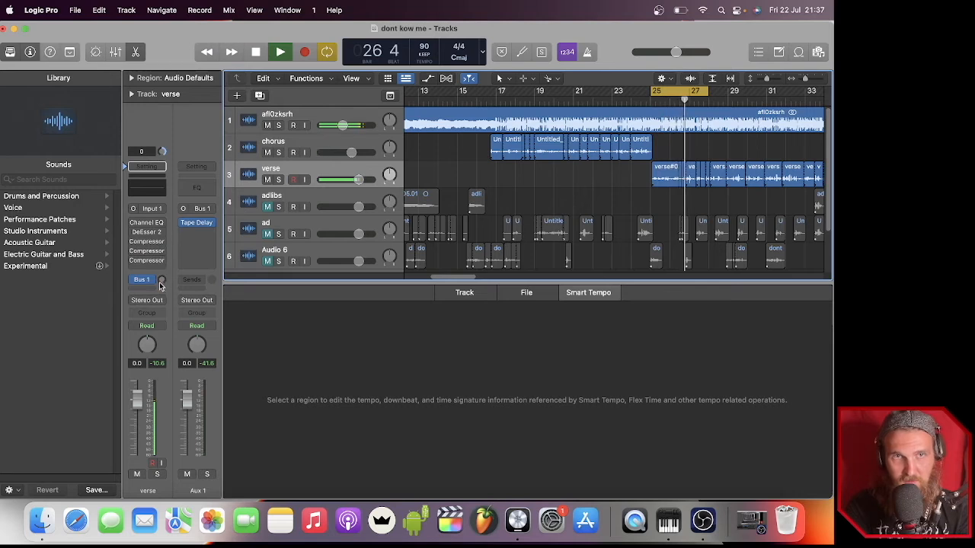
pyautogui.moveTo(161, 280); pyautogui.dragTo(237, 99)
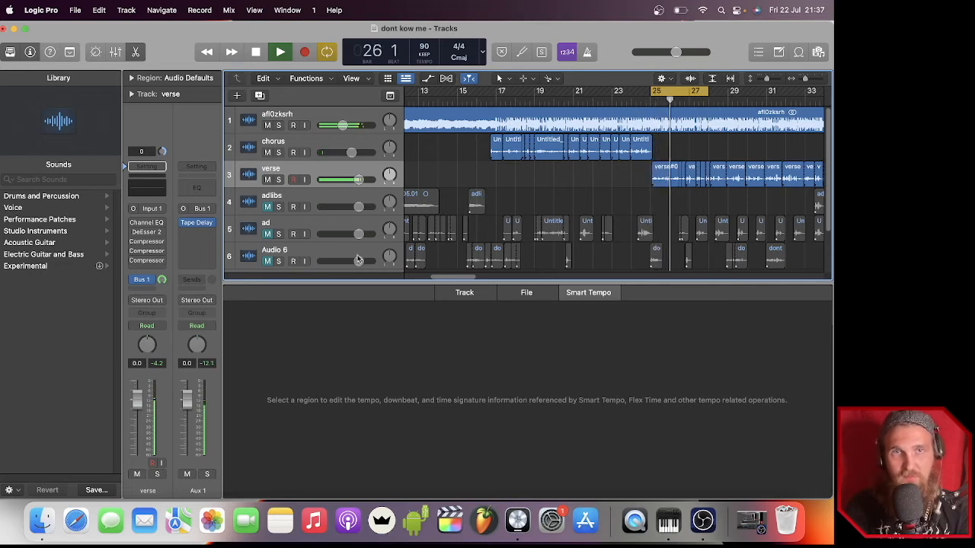
pyautogui.moveTo(161, 281); pyautogui.dragTo(160, 287)
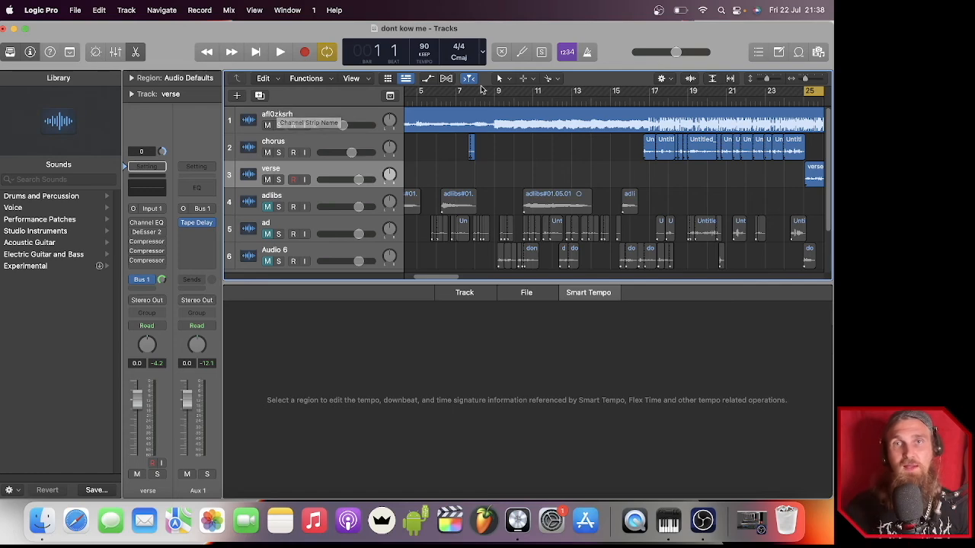
pyautogui.click(436, 100)
pyautogui.press('Return')
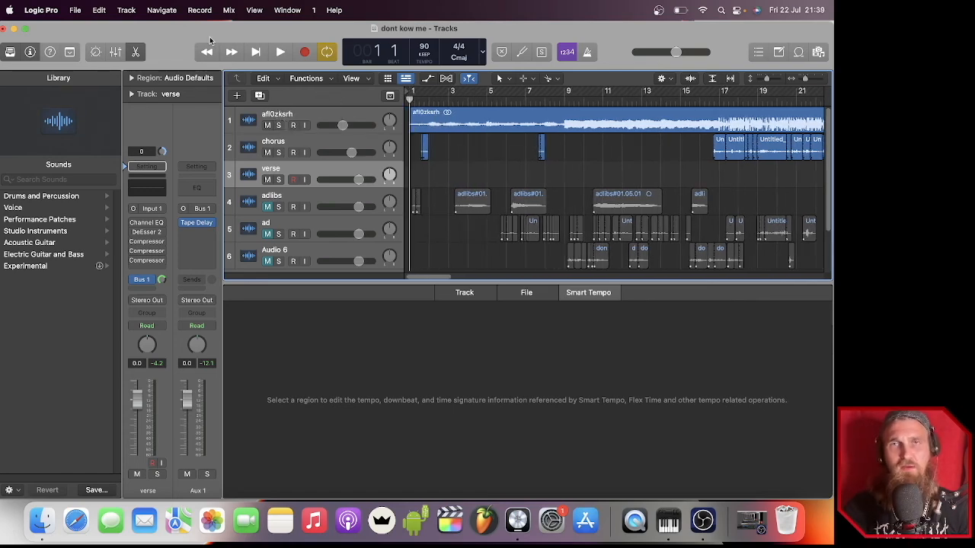